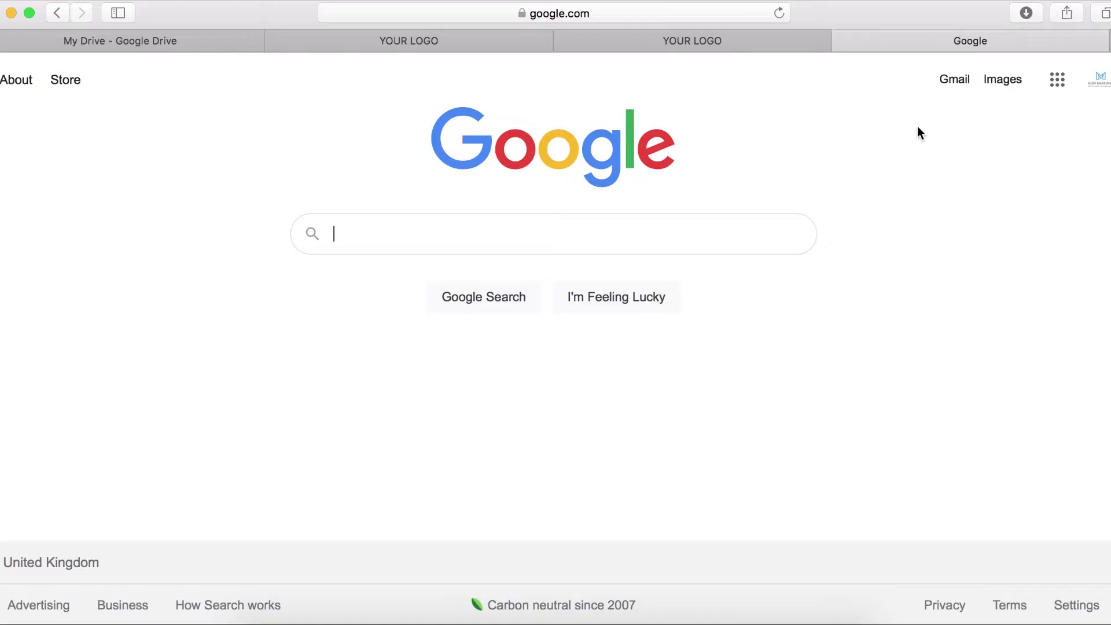
# Open Google Drive from the Google apps menu on the search page
pyautogui.click(1058, 81)
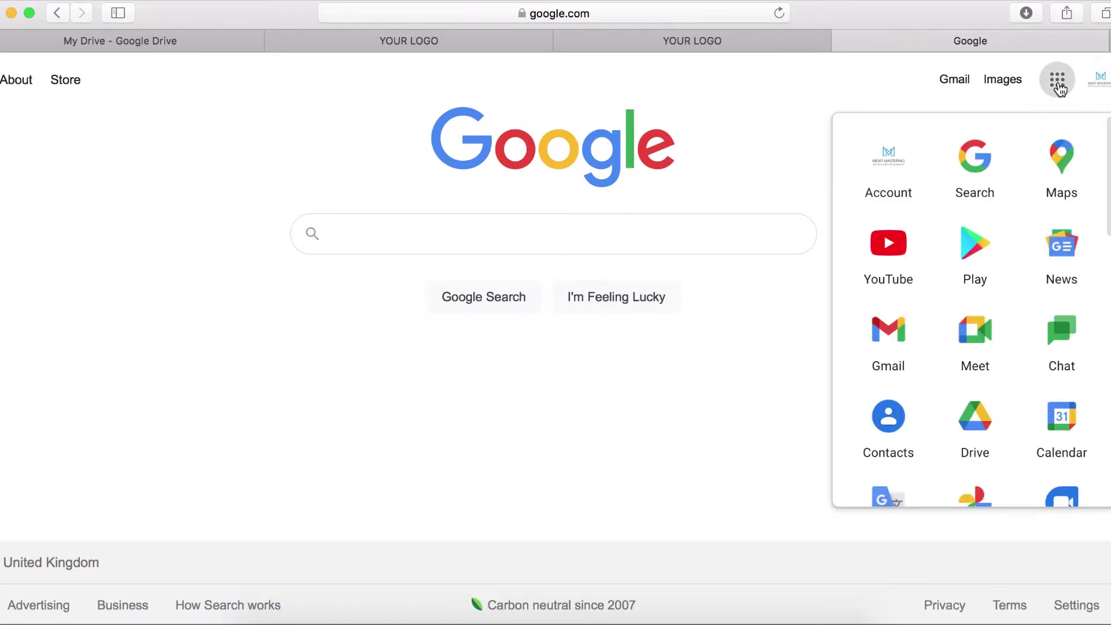
pyautogui.click(981, 435)
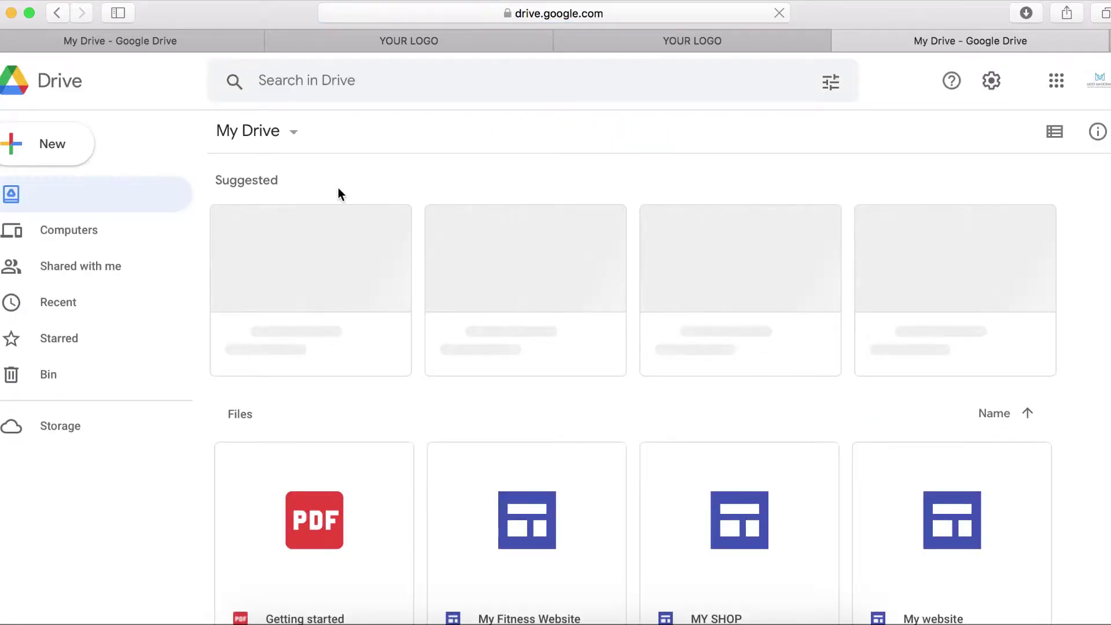
# Create a blank Google Sites site through Drive's New > More menu
pyautogui.click(53, 158)
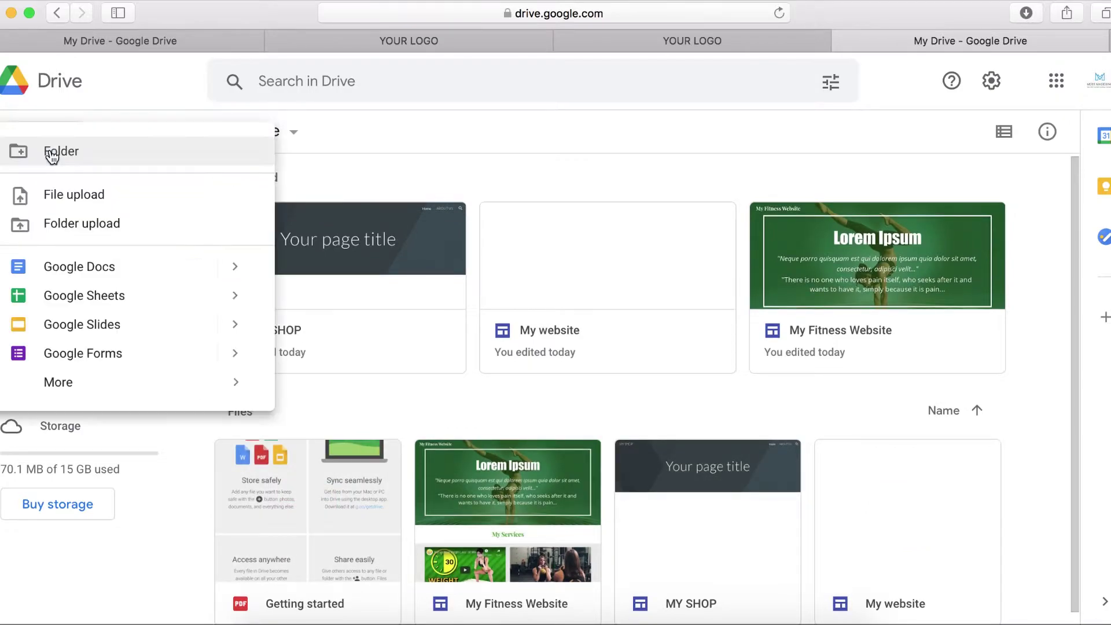
pyautogui.click(68, 383)
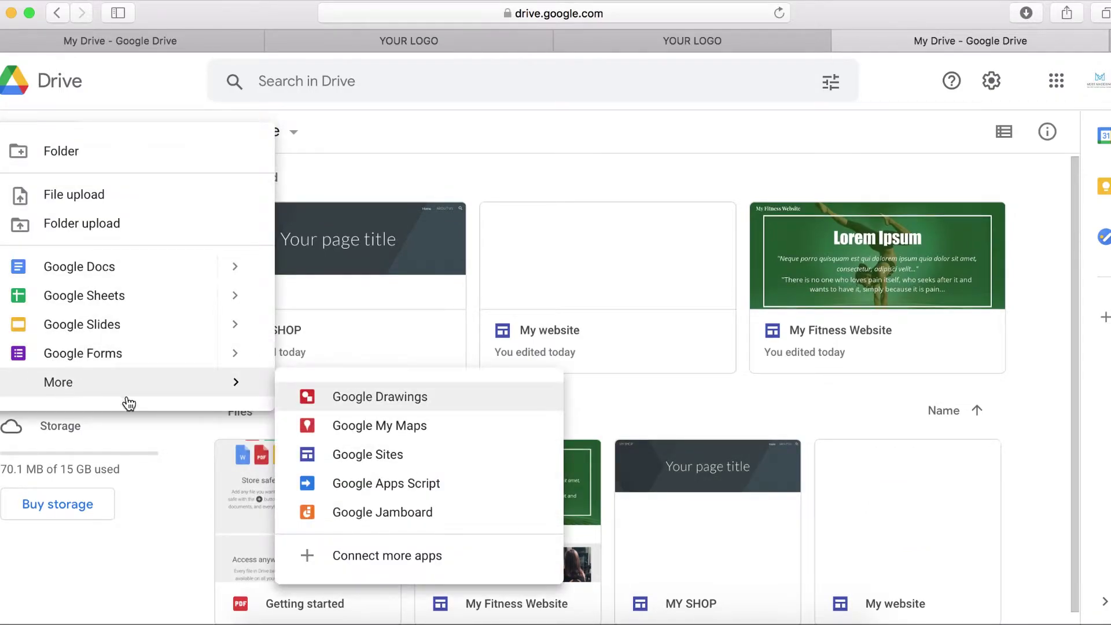
pyautogui.click(368, 457)
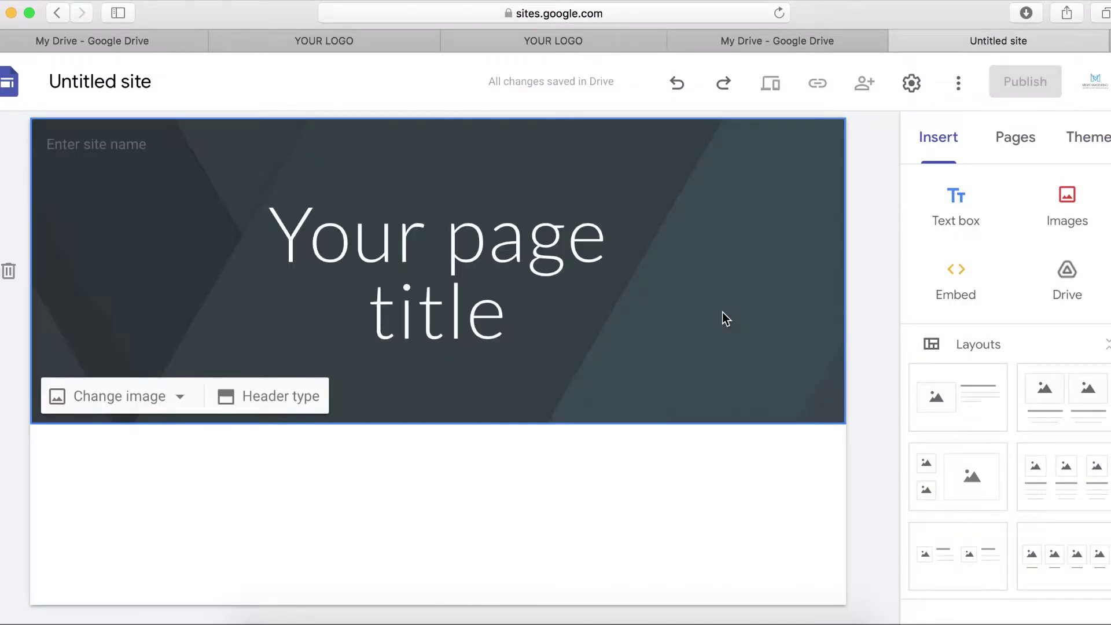
# Apply the Impression theme, then select the page header section
pyautogui.click(1096, 144)
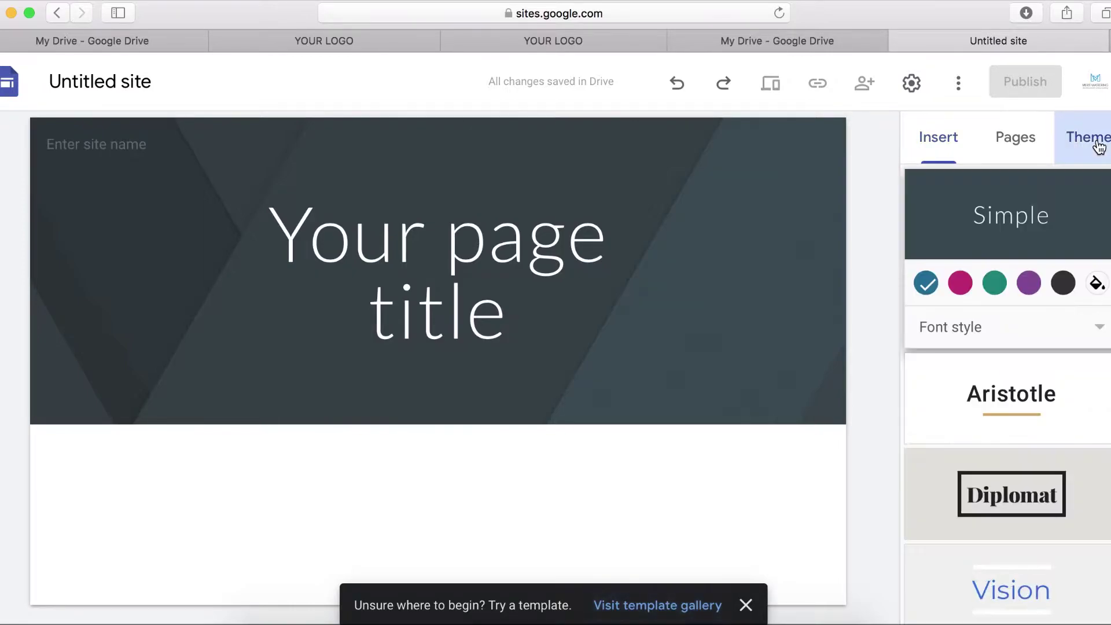
pyautogui.scroll(-3, 1039, 368)
pyautogui.scroll(-1, 1040, 368)
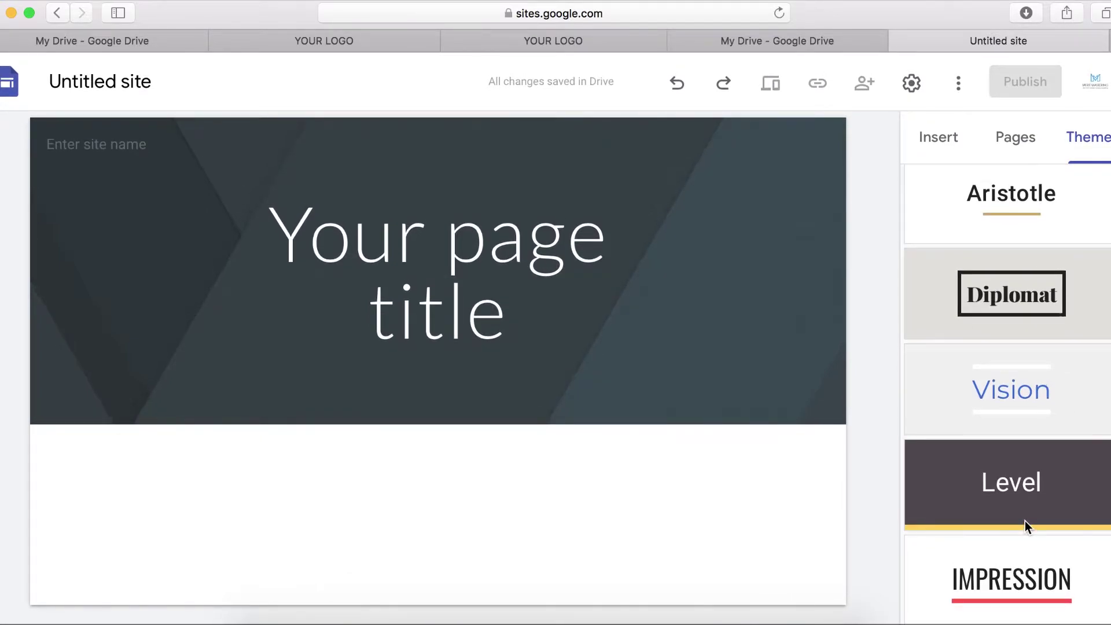
pyautogui.click(1016, 578)
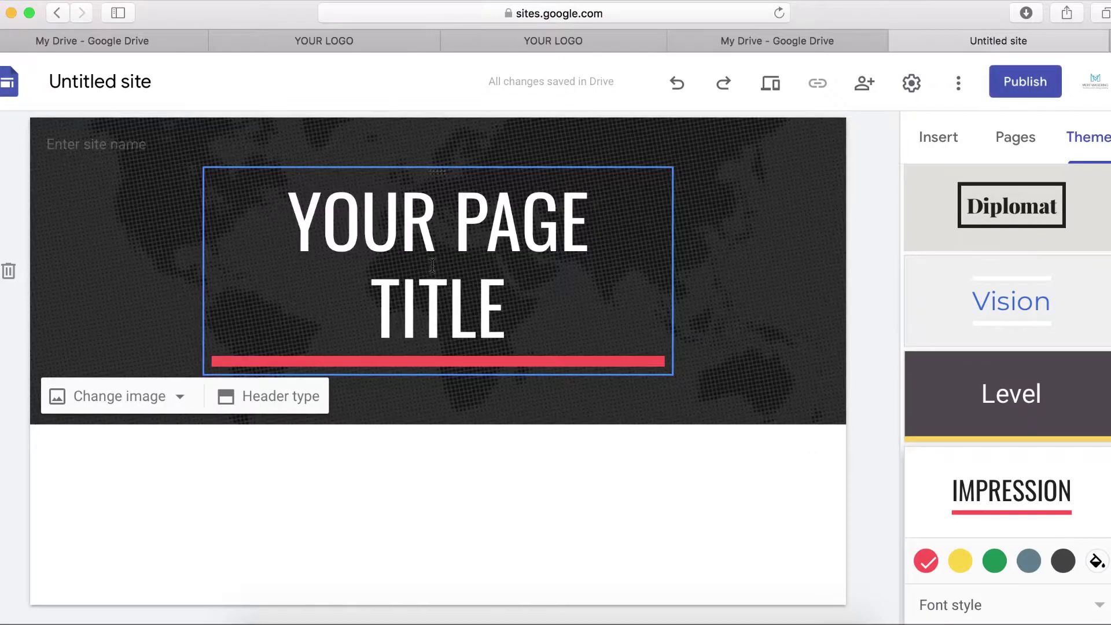
pyautogui.click(415, 312)
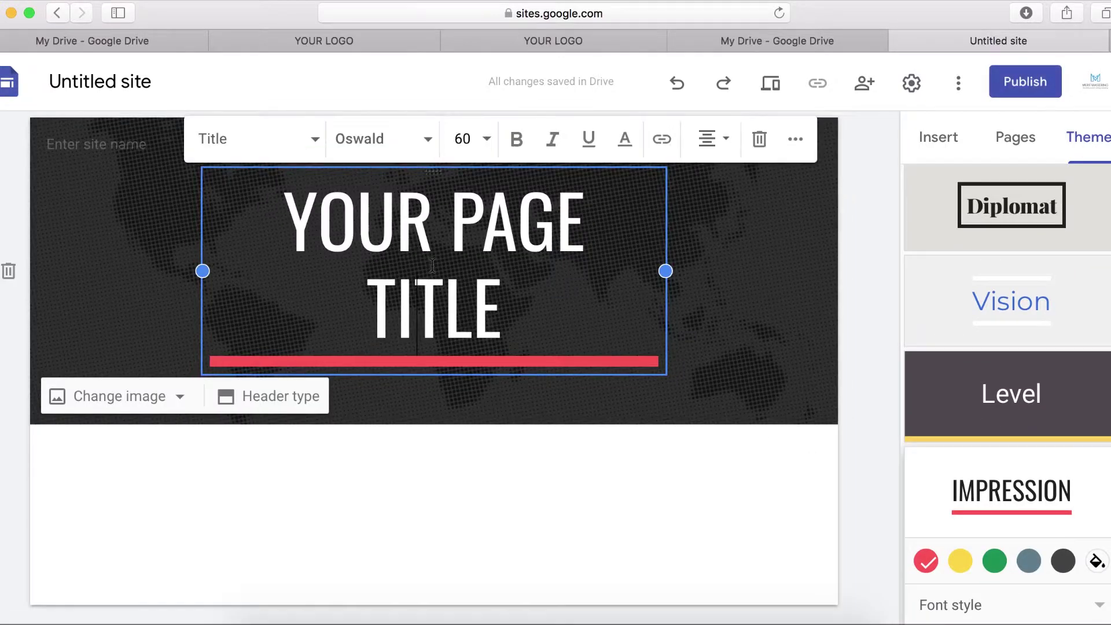
pyautogui.click(152, 262)
pyautogui.moveTo(98, 199)
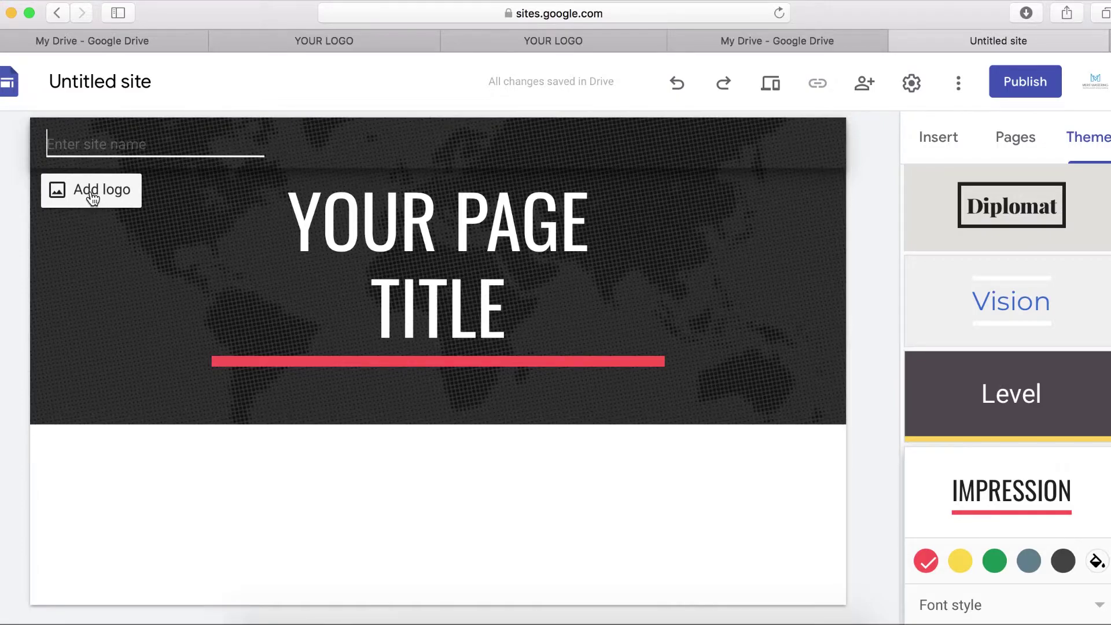
# Name the site 'RealEstate Contact us Page', correcting the 'Conatct' typo
pyautogui.click(91, 148)
pyautogui.write('Real')
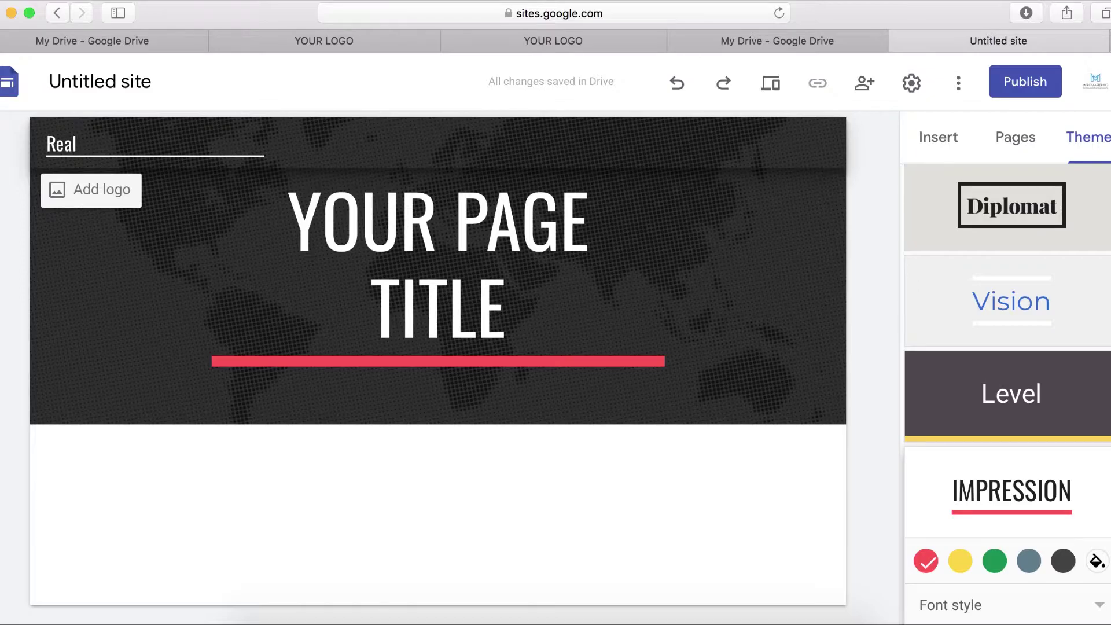
pyautogui.write('Estate Conatct')
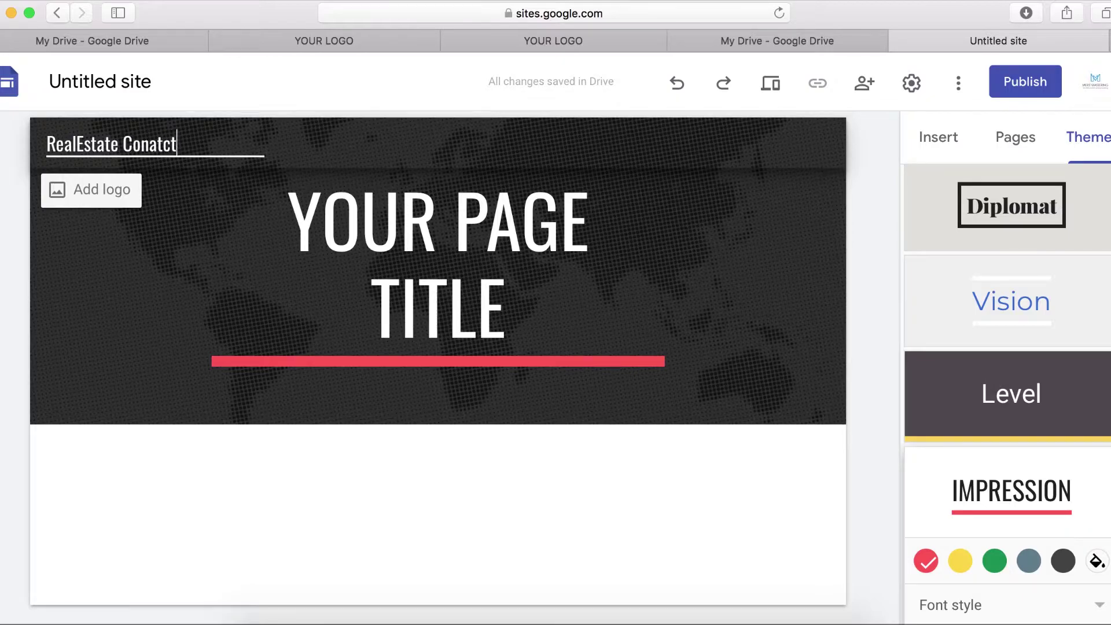
pyautogui.write(' us Page')
pyautogui.click(131, 234)
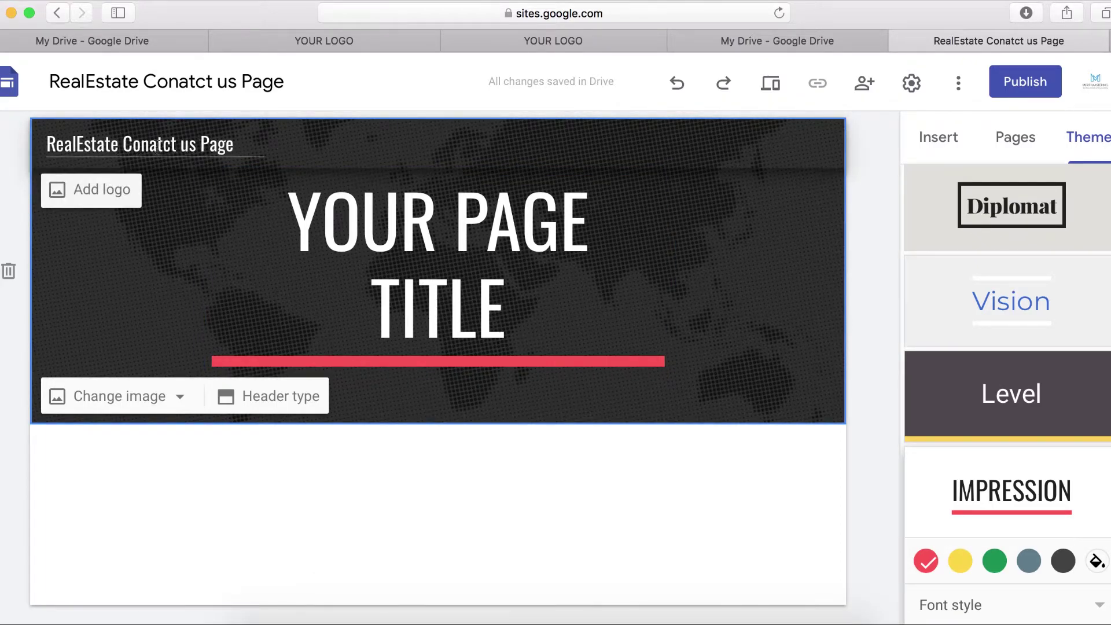
pyautogui.click(150, 144)
pyautogui.press('BackSpace')
pyautogui.press('Right')
pyautogui.write('a')
pyautogui.click(349, 367)
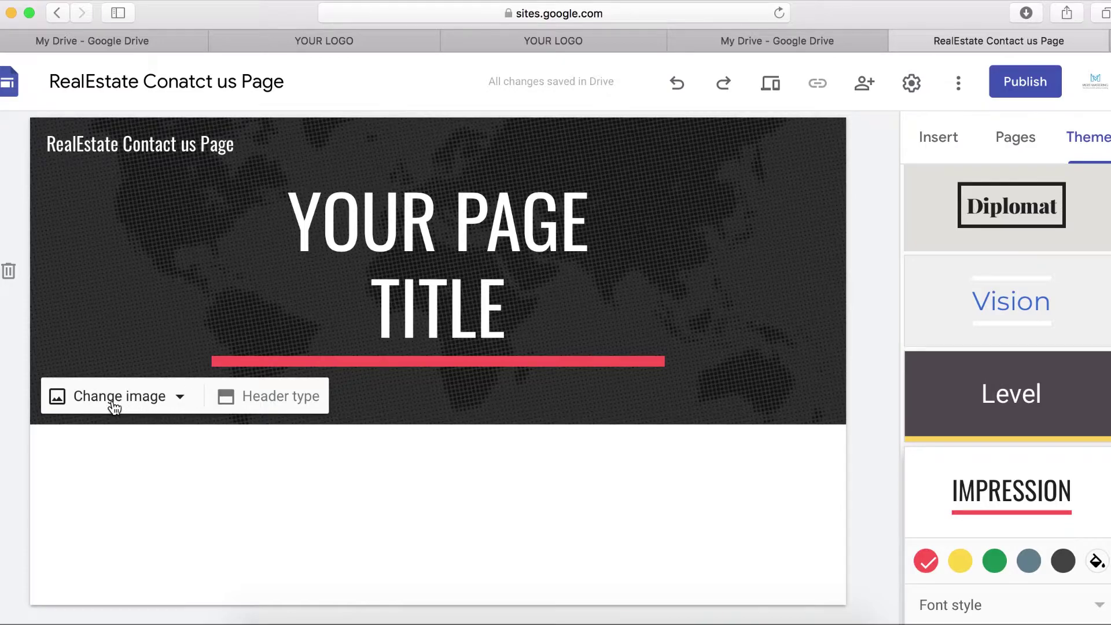
# Set a brick house photo from a real estate image search as the header background
pyautogui.click(144, 405)
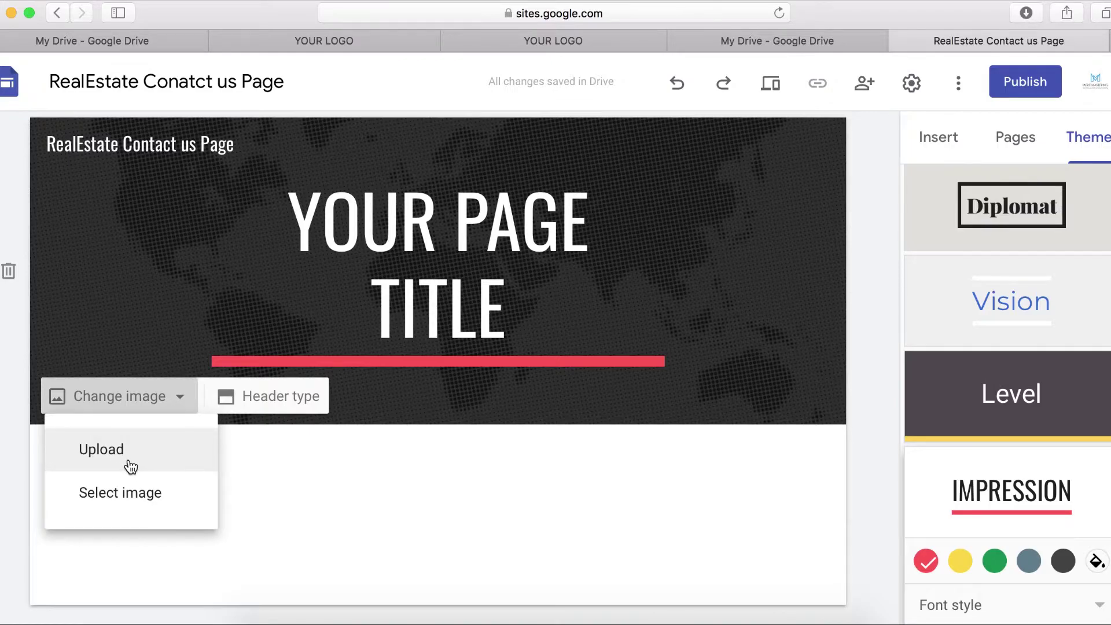
pyautogui.click(129, 494)
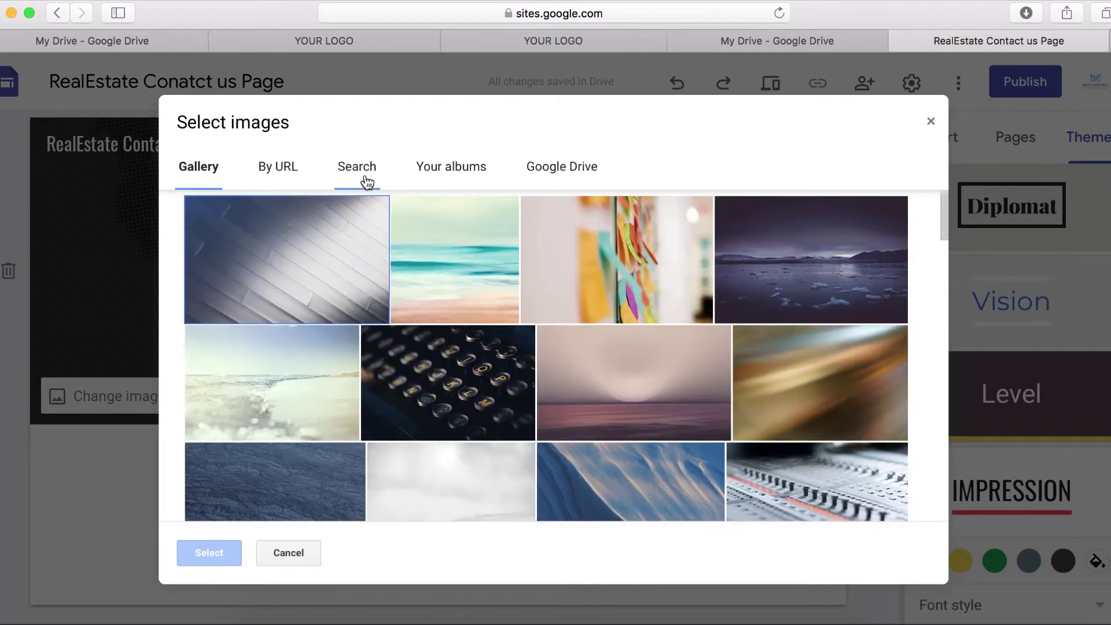
pyautogui.click(365, 176)
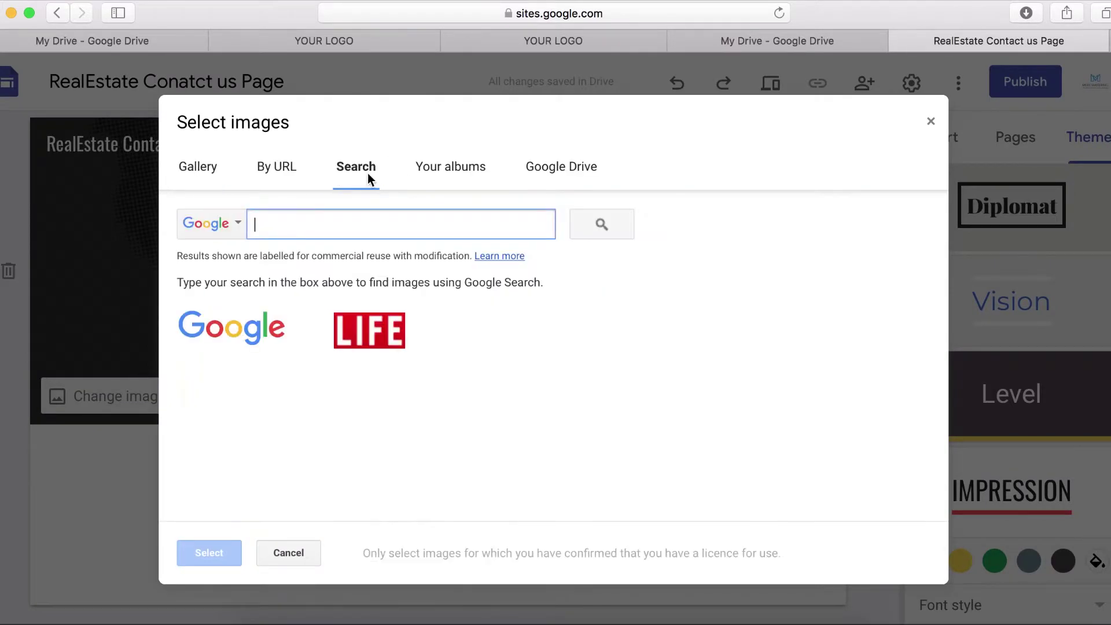
pyautogui.write('real estate')
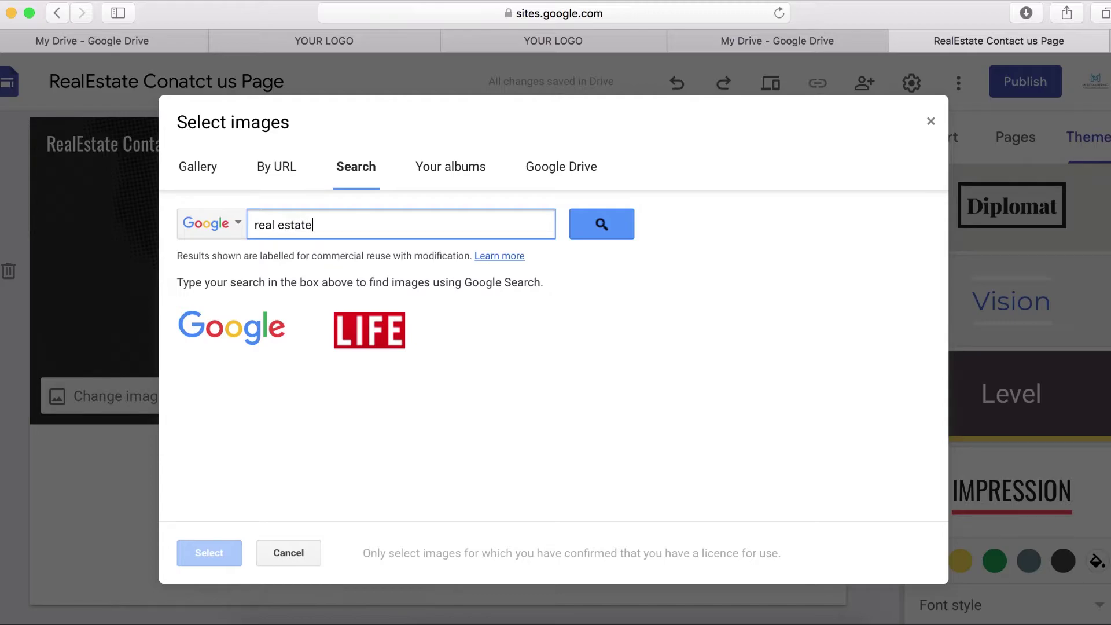
pyautogui.press('Return')
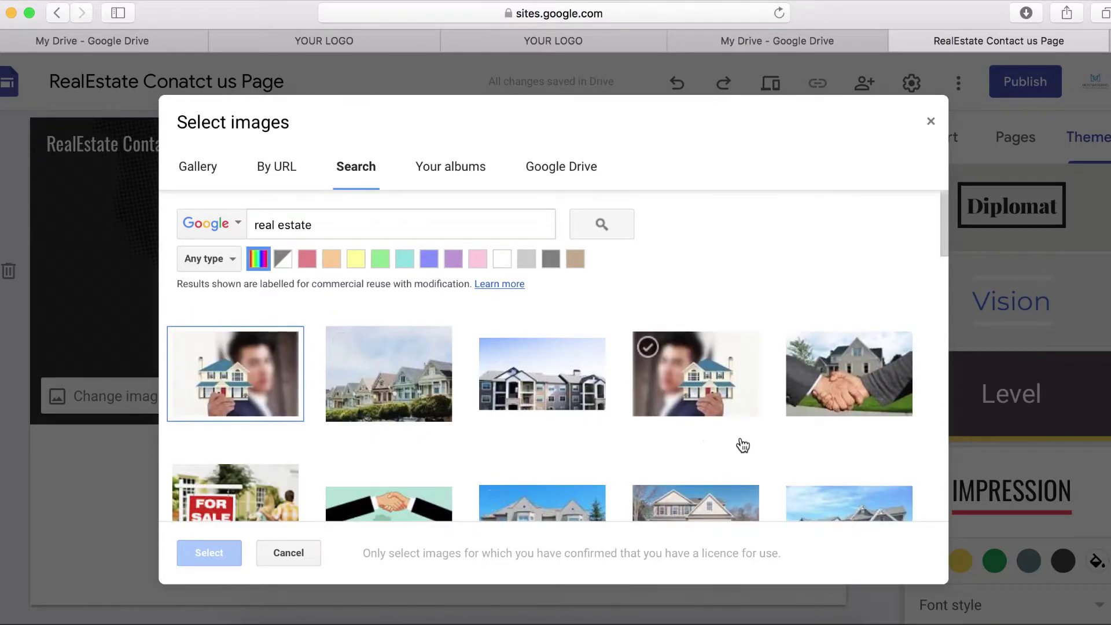
pyautogui.scroll(-5, 458, 427)
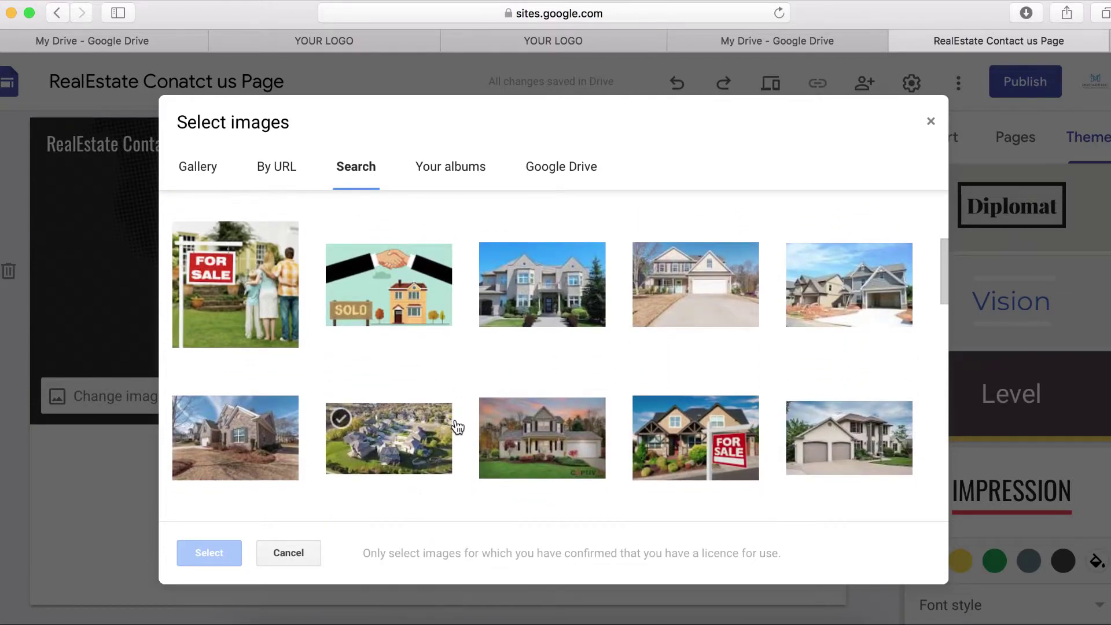
pyautogui.scroll(-4, 524, 476)
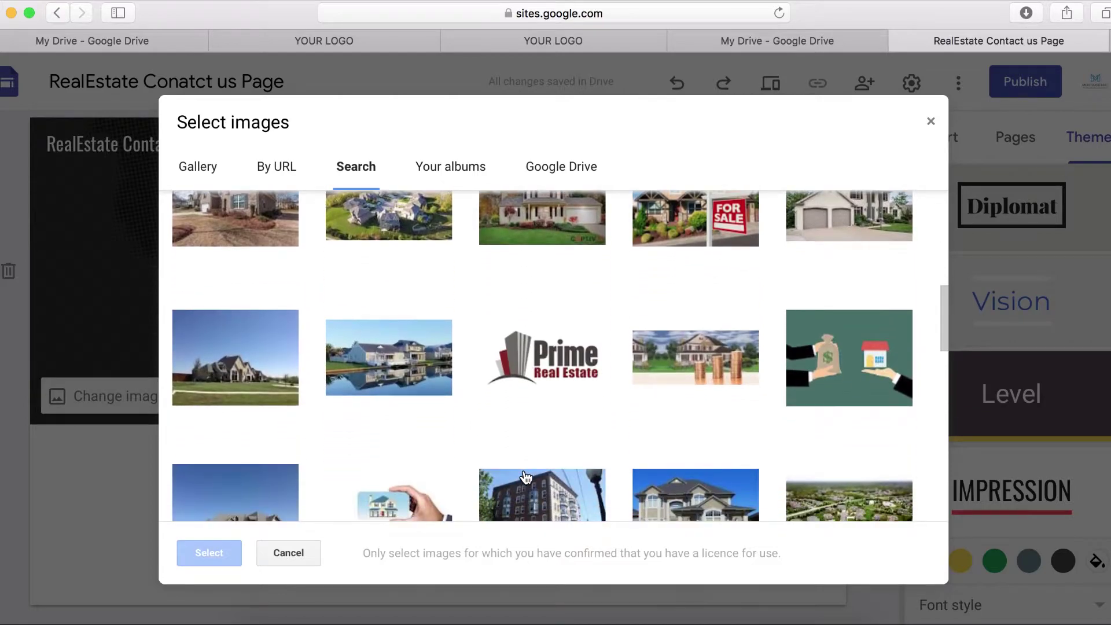
pyautogui.scroll(-5, 509, 475)
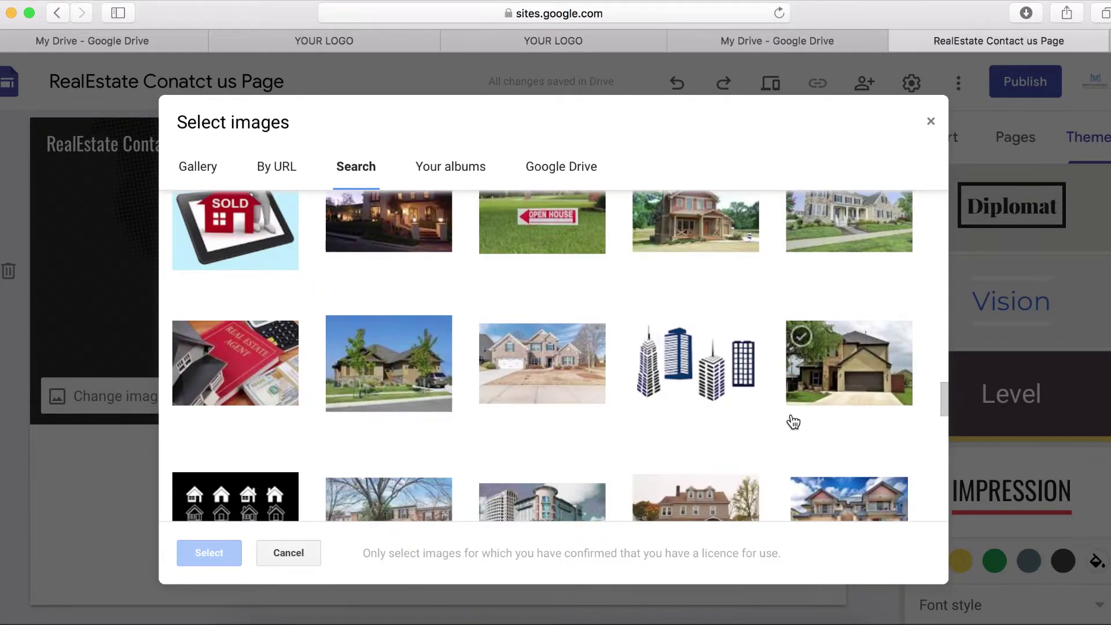
pyautogui.click(859, 379)
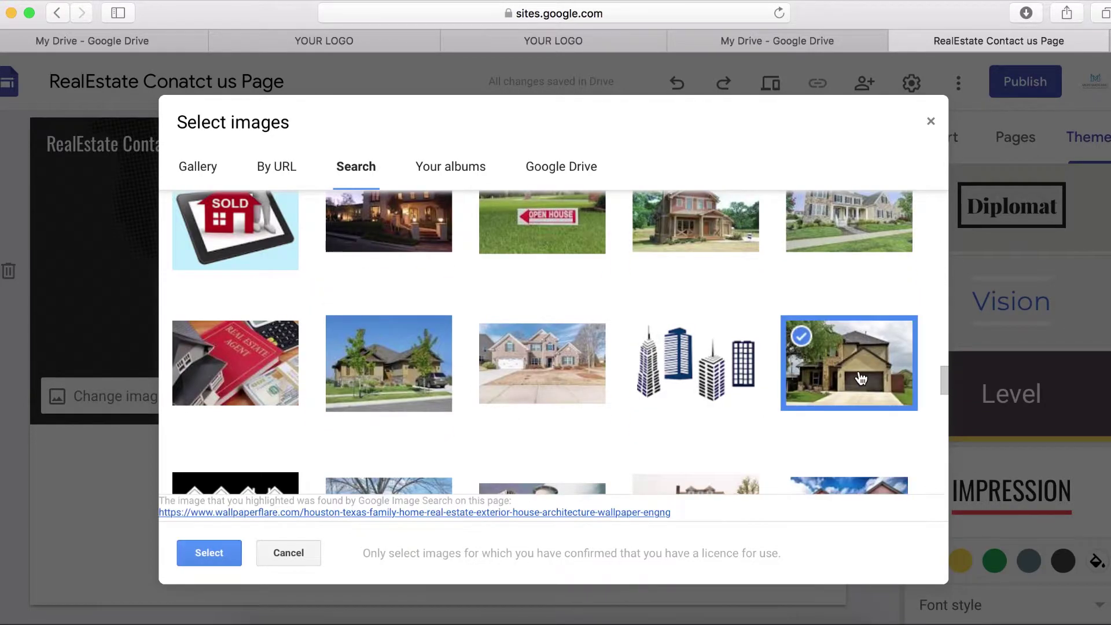
pyautogui.click(230, 562)
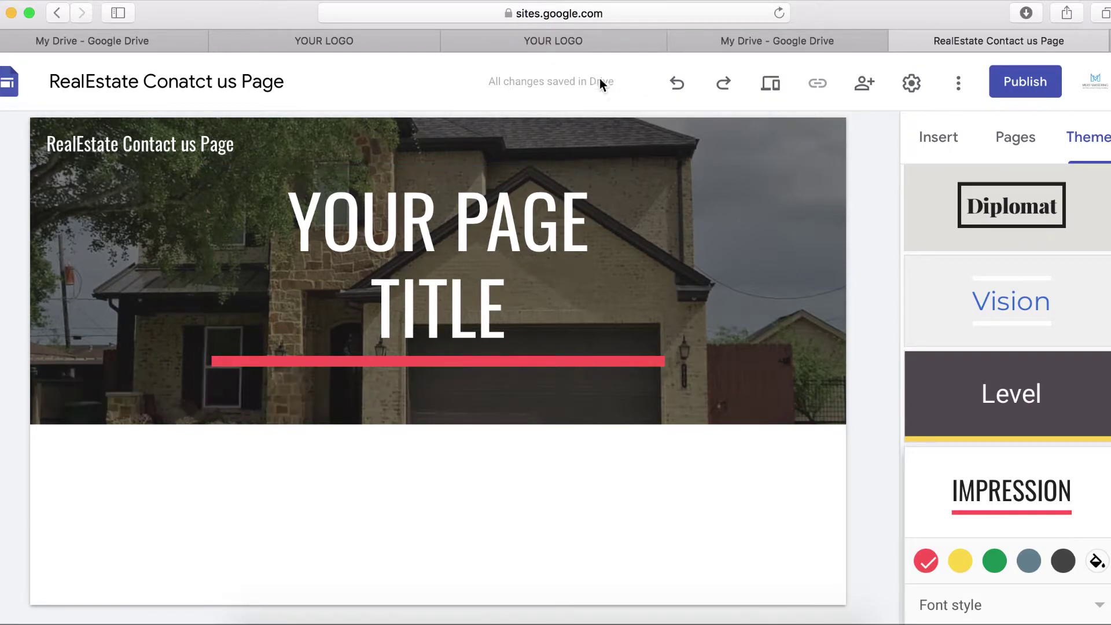
# Copy the CONTACT US heading and tagline from the published Contact Us page
pyautogui.click(561, 43)
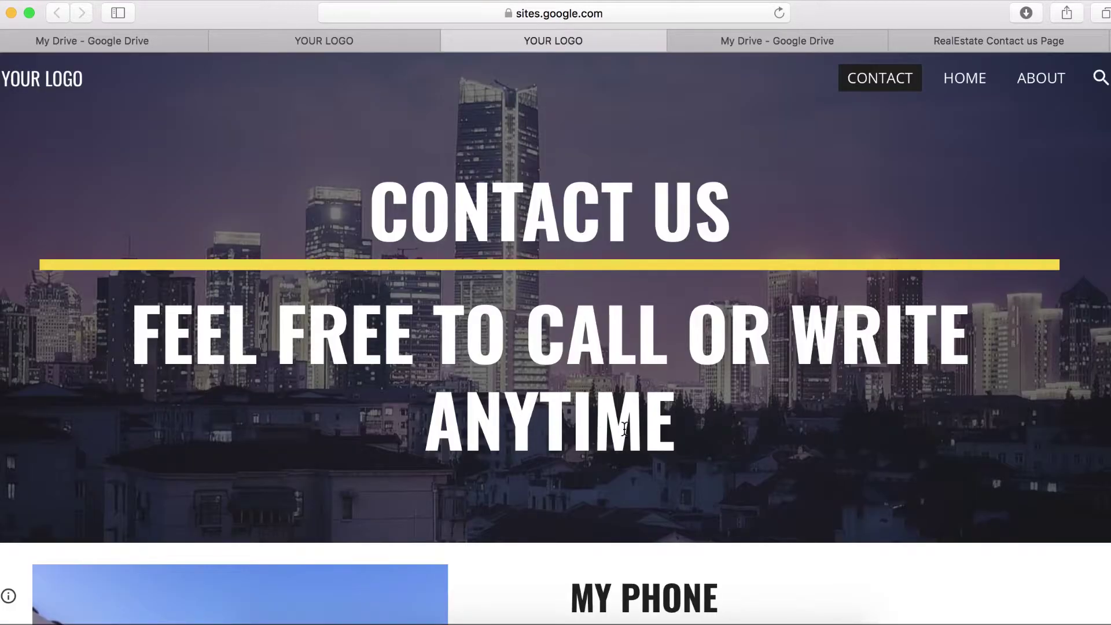
pyautogui.moveTo(672, 425); pyautogui.dragTo(356, 235)
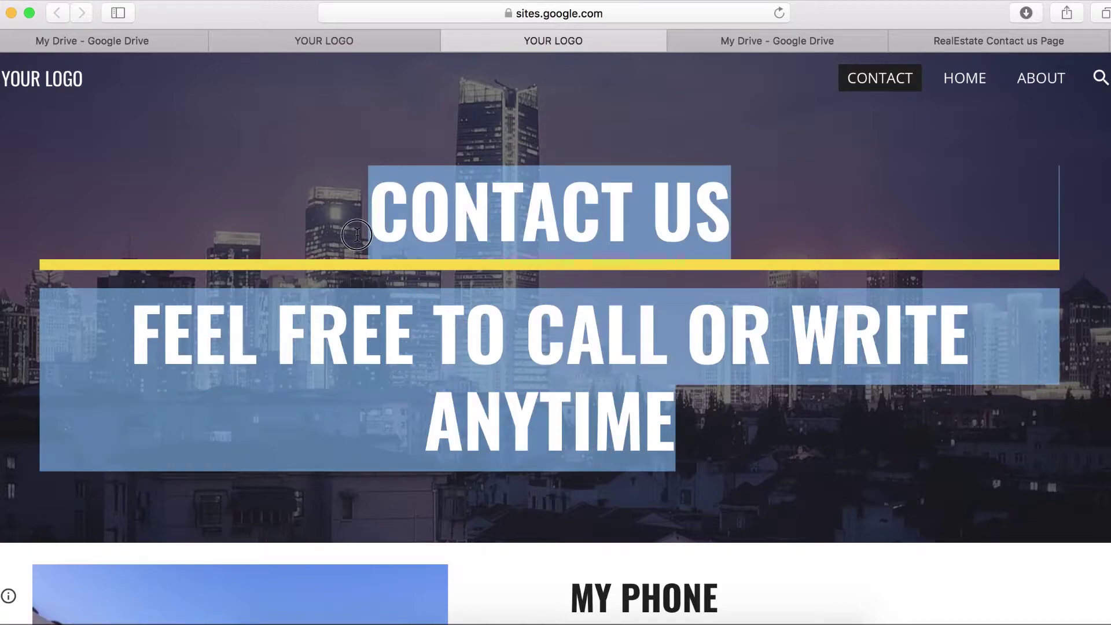
pyautogui.rightClick(473, 222)
pyautogui.click(505, 269)
# Paste the CONTACT US heading and tagline over the placeholder header title
pyautogui.click(952, 43)
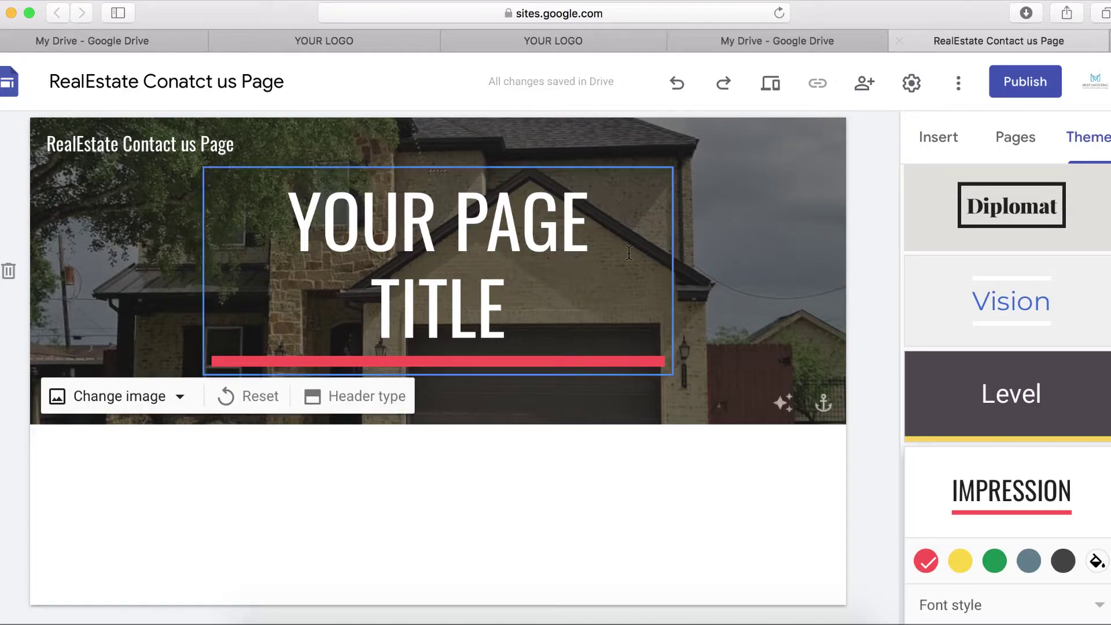
pyautogui.click(474, 304)
pyautogui.moveTo(498, 306)
pyautogui.mouseDown()
pyautogui.moveTo(375, 271)
pyautogui.moveTo(314, 215)
pyautogui.moveTo(397, 211)
pyautogui.moveTo(496, 290)
pyautogui.mouseUp()
pyautogui.click(300, 215)
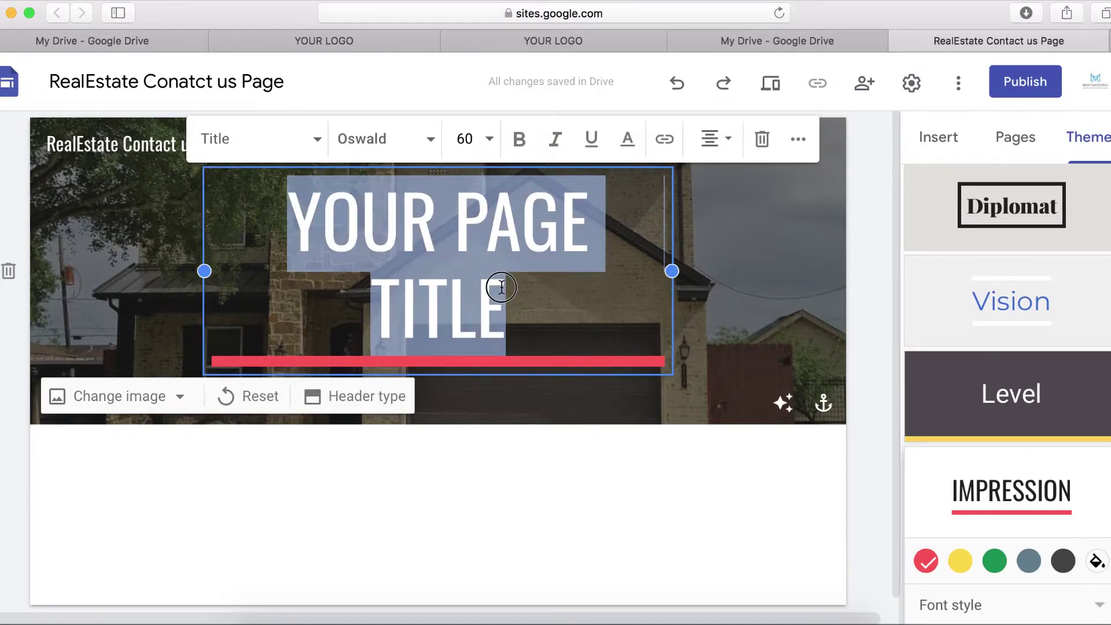
pyautogui.press('cmd+v')
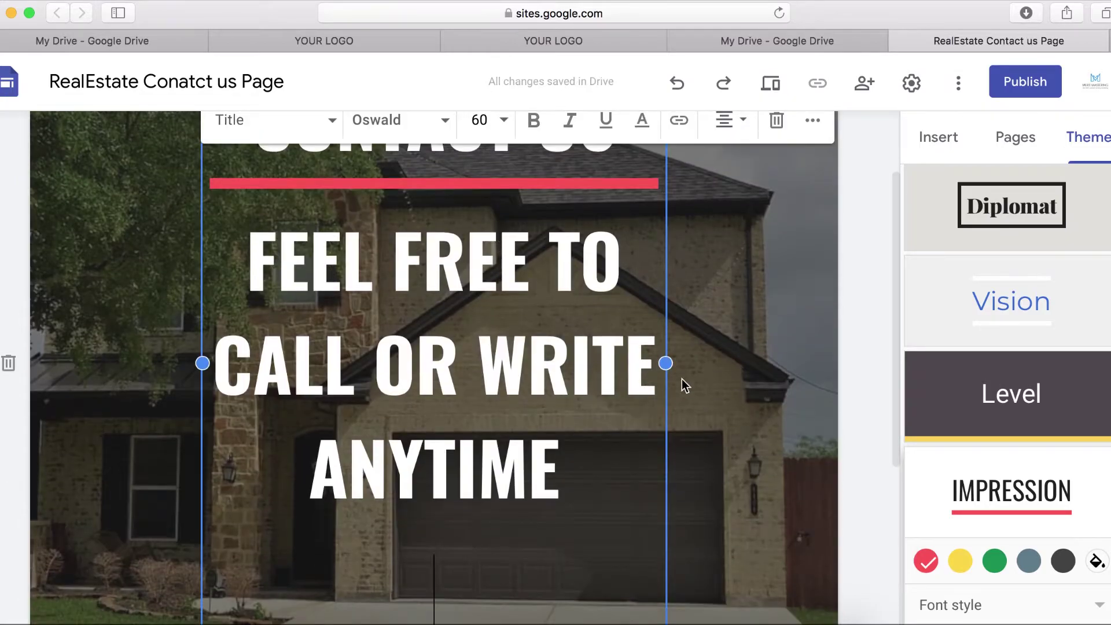
# Stretch the title box out to both sides so the heading reflows
pyautogui.moveTo(665, 363); pyautogui.dragTo(860, 367)
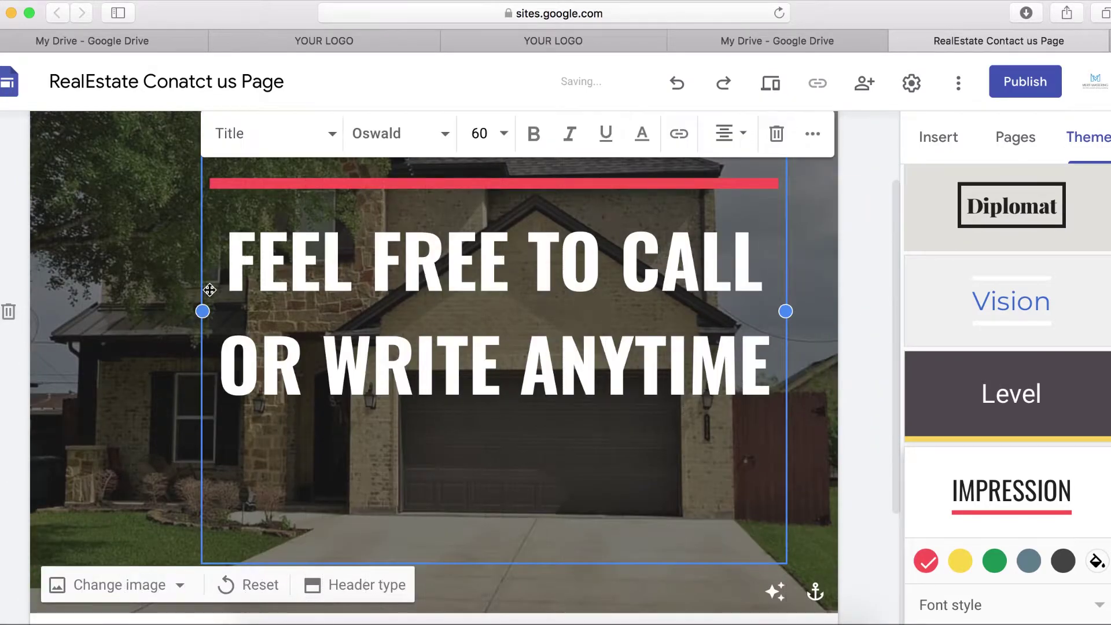
pyautogui.click(78, 317)
pyautogui.moveTo(202, 311); pyautogui.dragTo(15, 312)
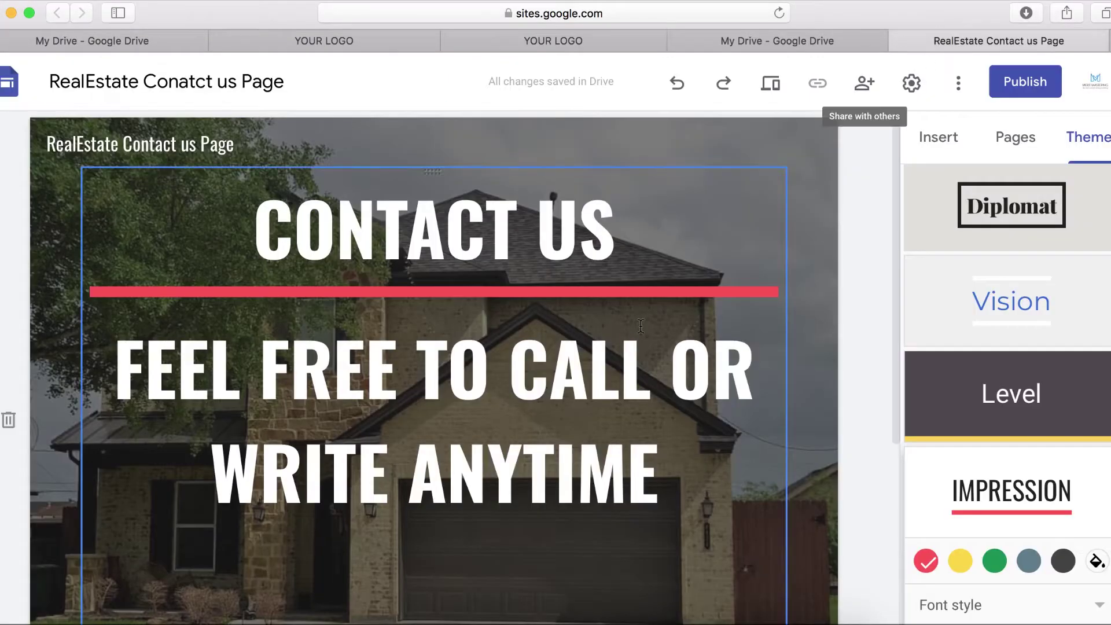
pyautogui.scroll(-5, 641, 325)
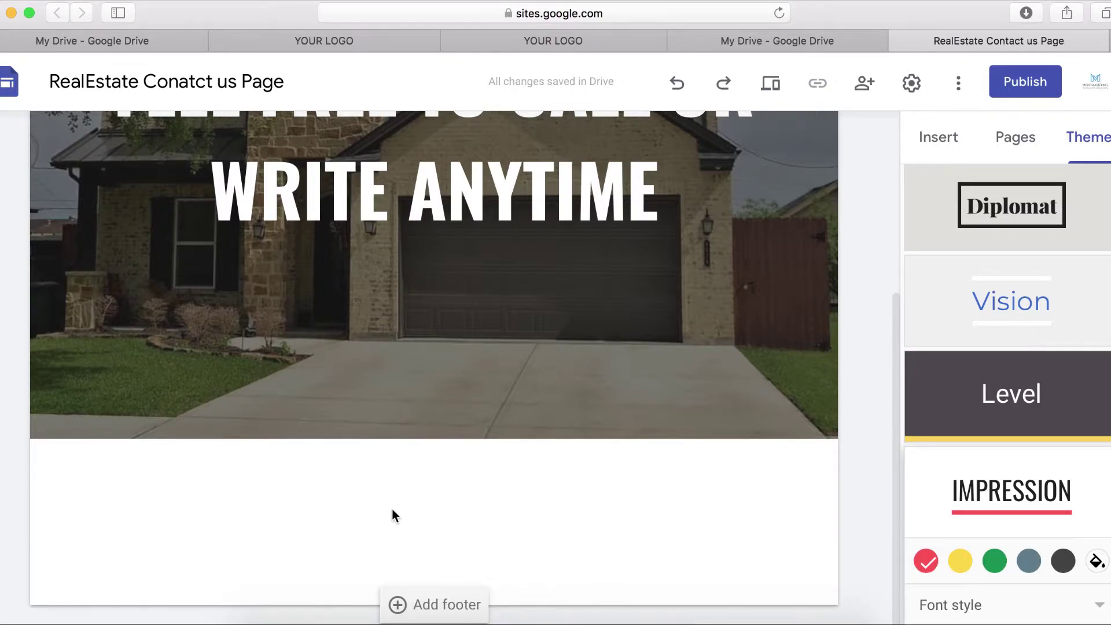
# Search Google Images for 'house office' from the empty section below the header
pyautogui.doubleClick(218, 493)
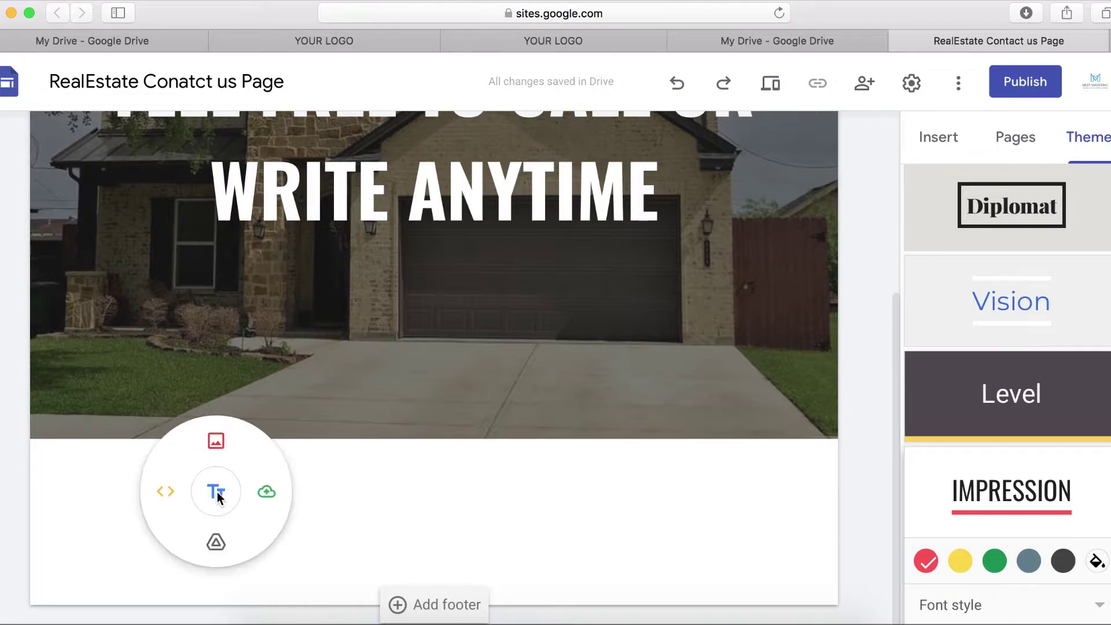
pyautogui.click(216, 443)
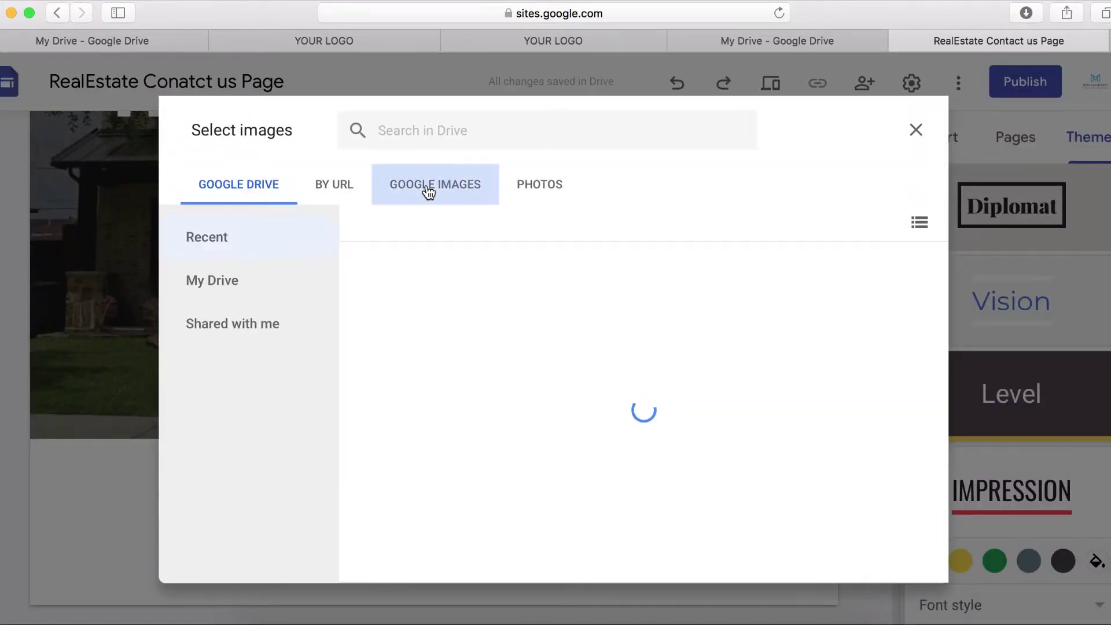
pyautogui.click(428, 192)
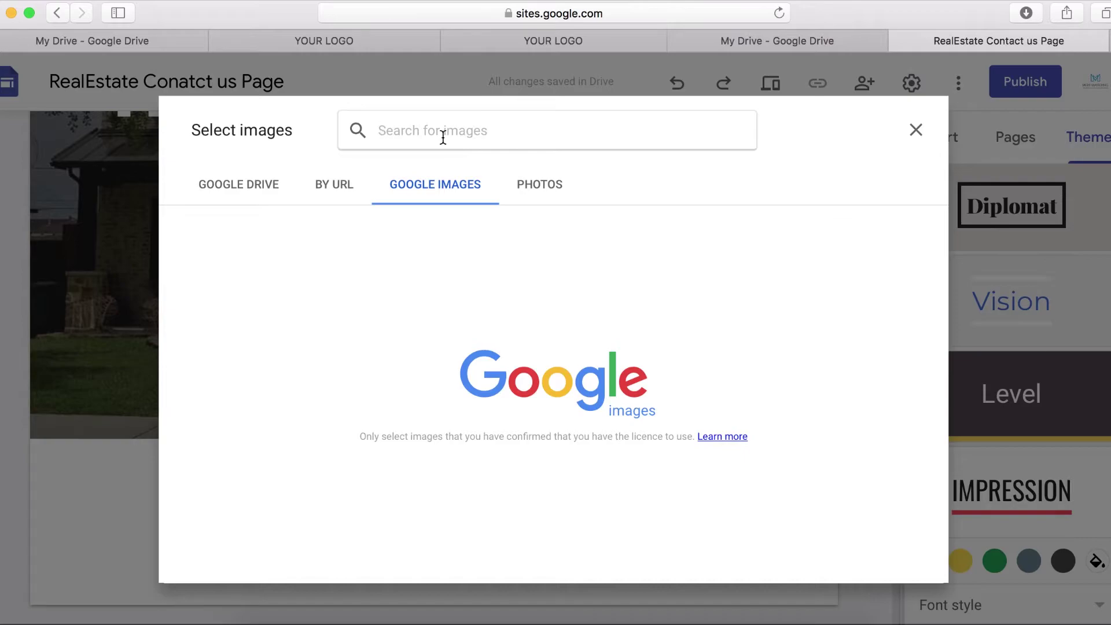
pyautogui.write('house')
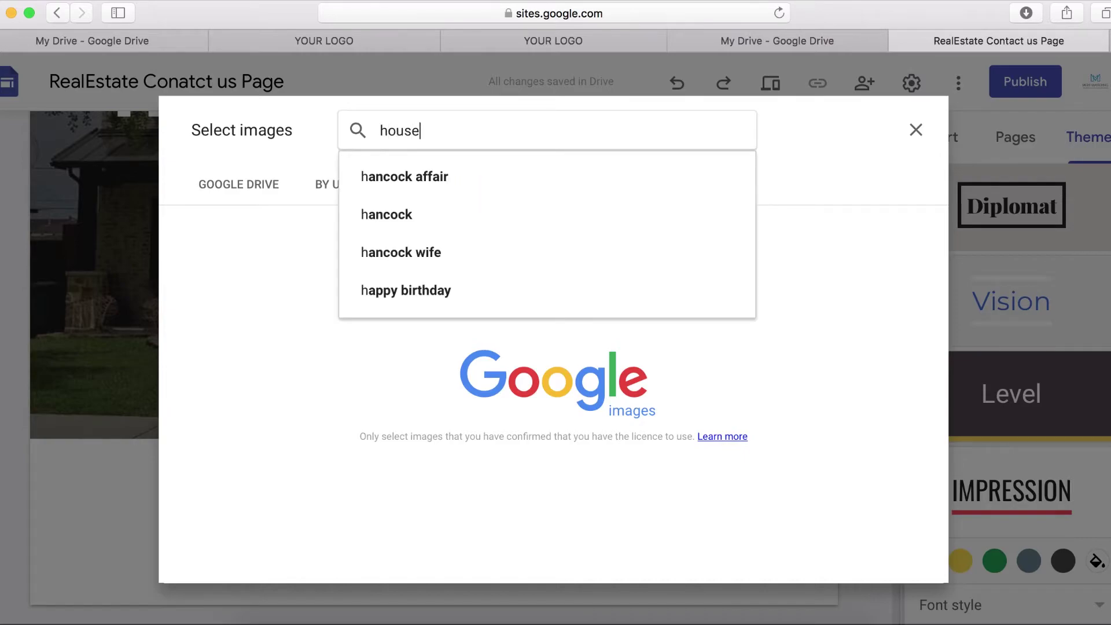
pyautogui.write(' office')
pyautogui.press('Return')
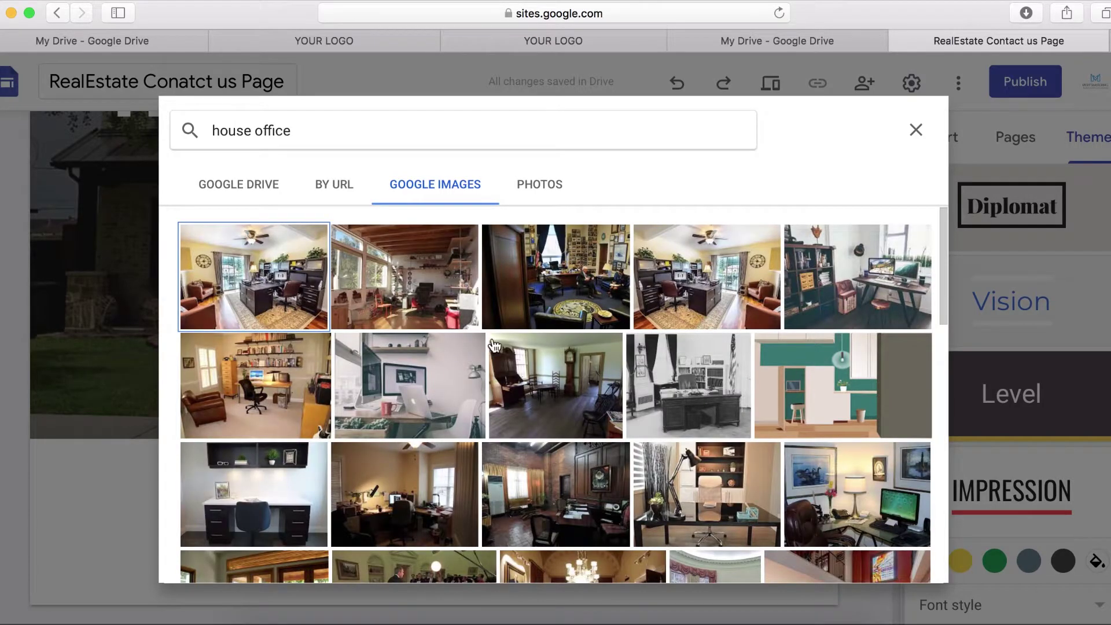
pyautogui.scroll(-3, 684, 437)
pyautogui.scroll(-5, 684, 436)
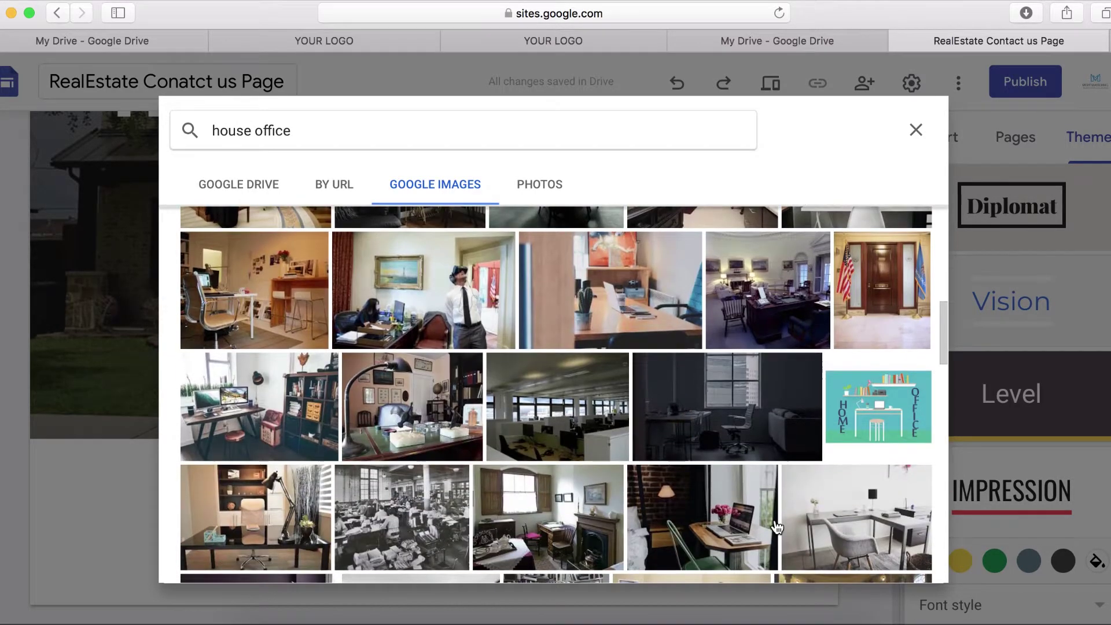
pyautogui.scroll(-4, 777, 526)
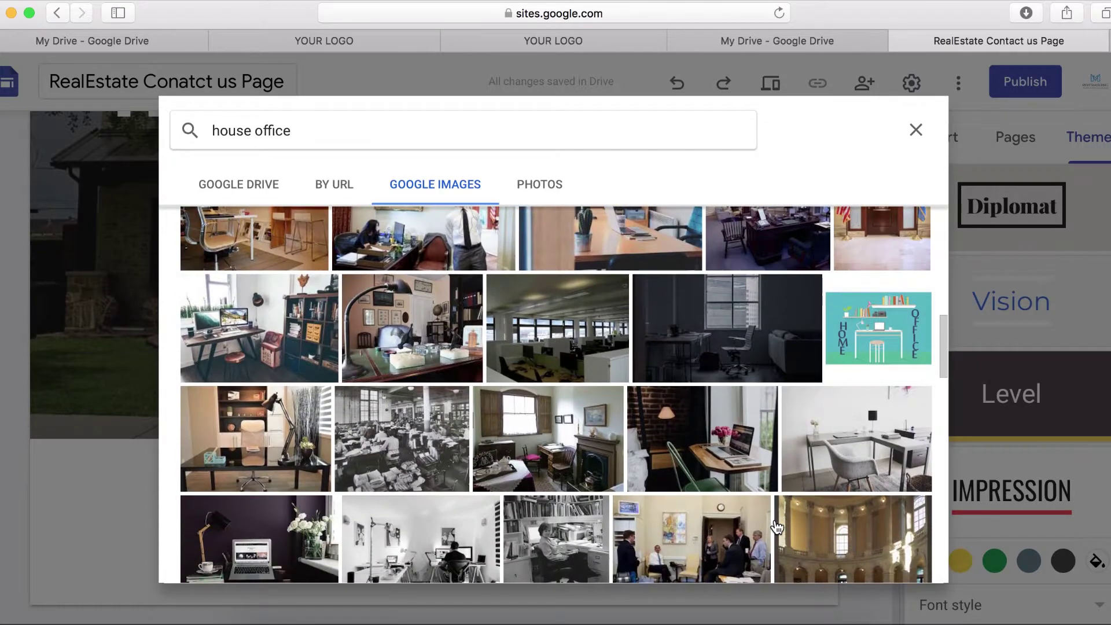
pyautogui.scroll(-6, 777, 527)
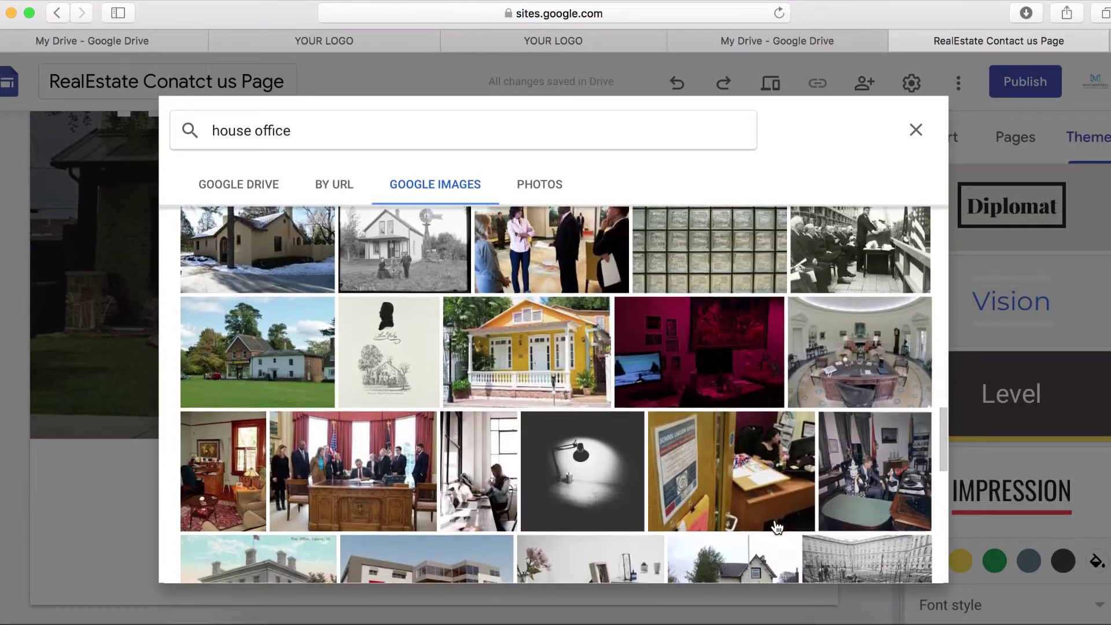
pyautogui.scroll(1, 777, 527)
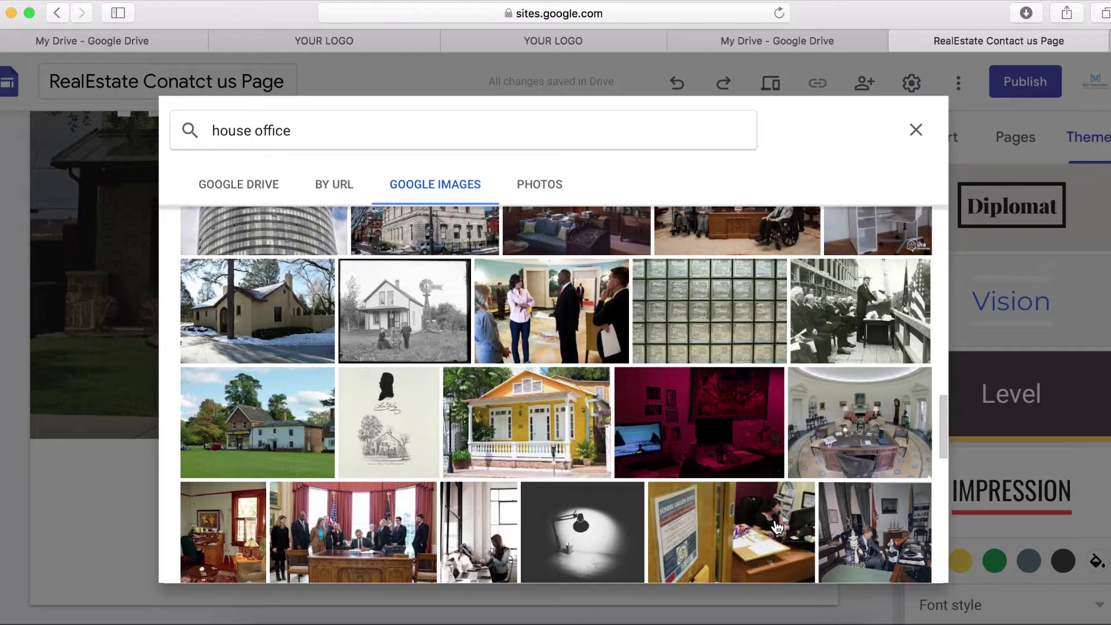
pyautogui.scroll(-4, 777, 526)
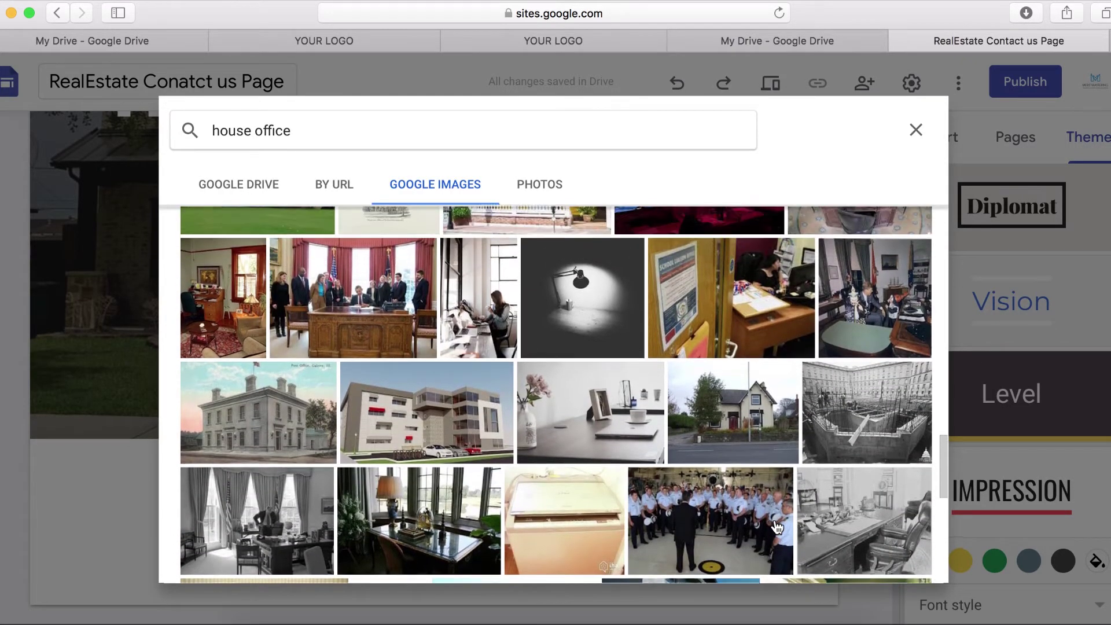
pyautogui.scroll(5, 777, 526)
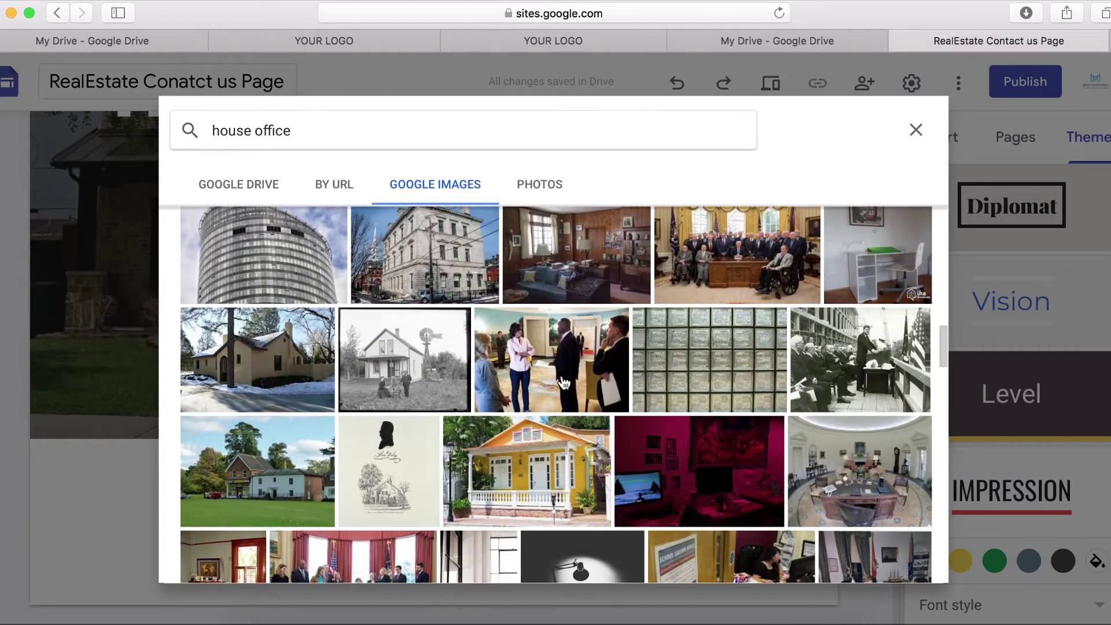
# Insert the photo of people talking in an office and make it taller and wider
pyautogui.click(564, 382)
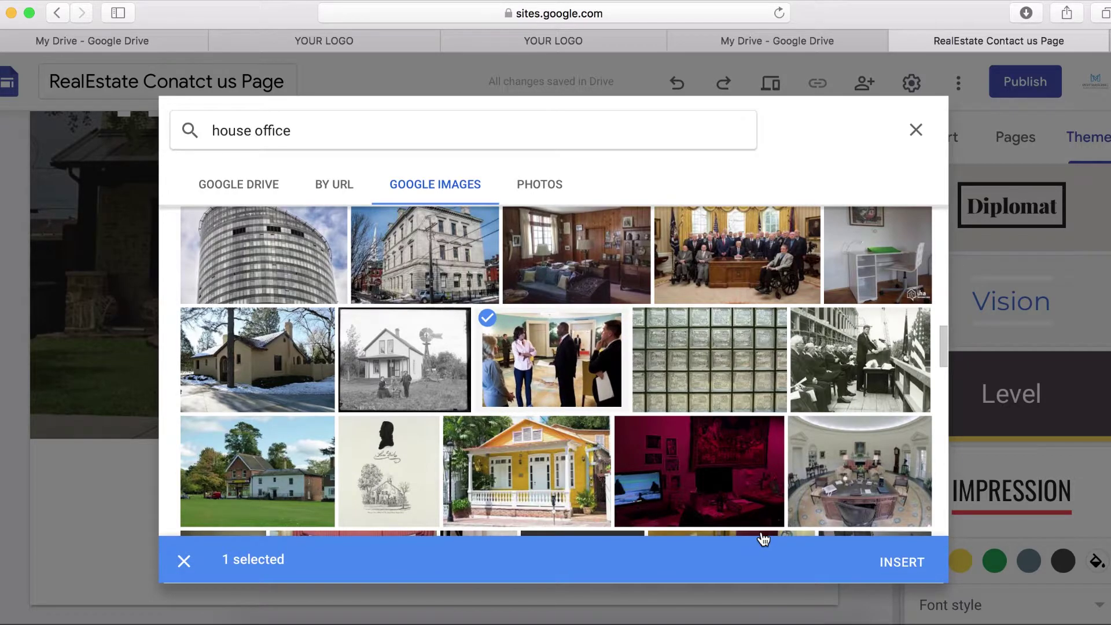
pyautogui.click(898, 564)
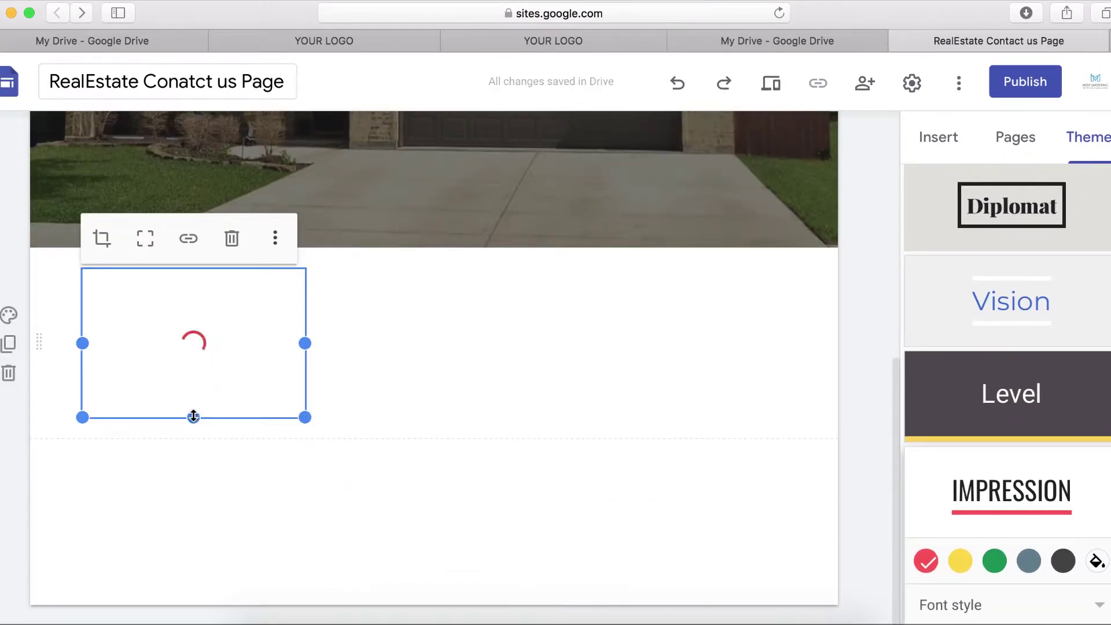
pyautogui.moveTo(193, 416); pyautogui.dragTo(211, 572)
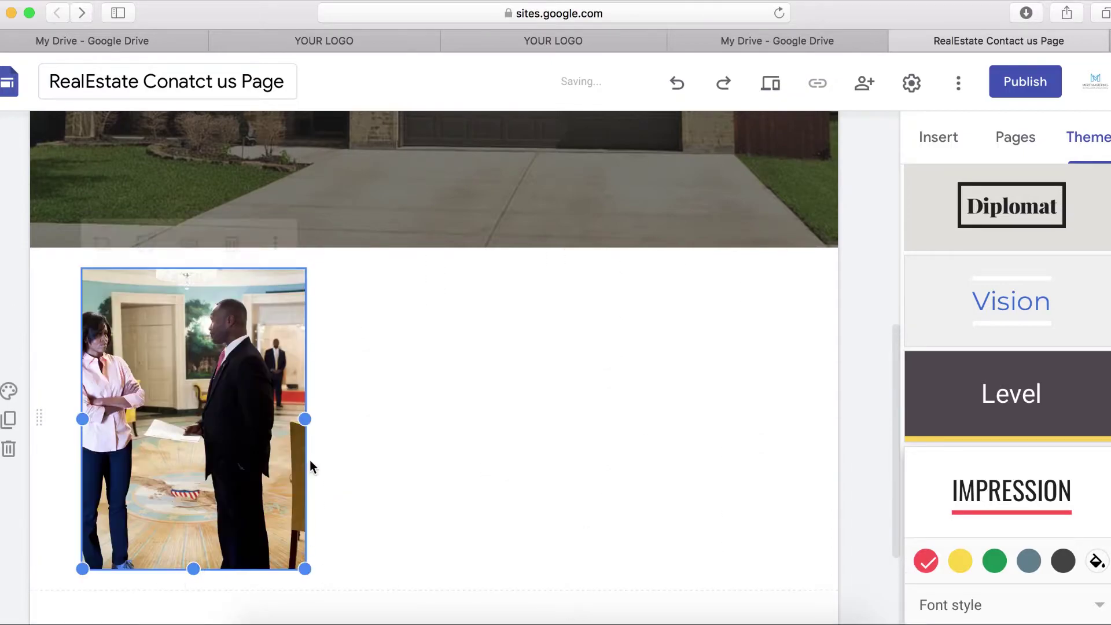
pyautogui.moveTo(304, 418); pyautogui.dragTo(427, 419)
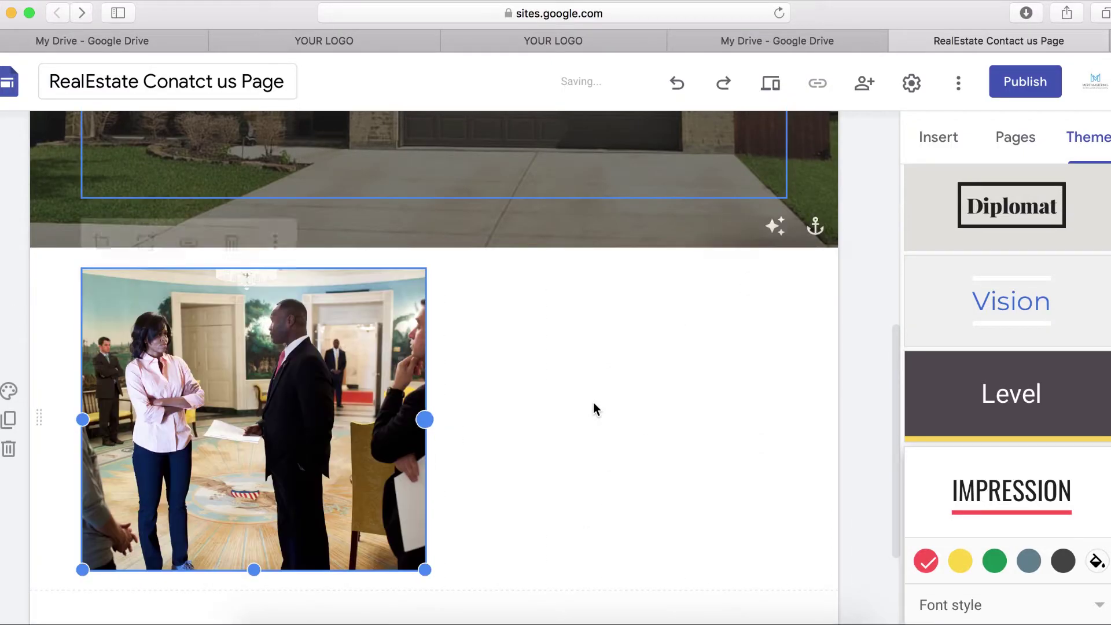
# Add a text box beside the photo and copy the contact details from the published page
pyautogui.doubleClick(646, 363)
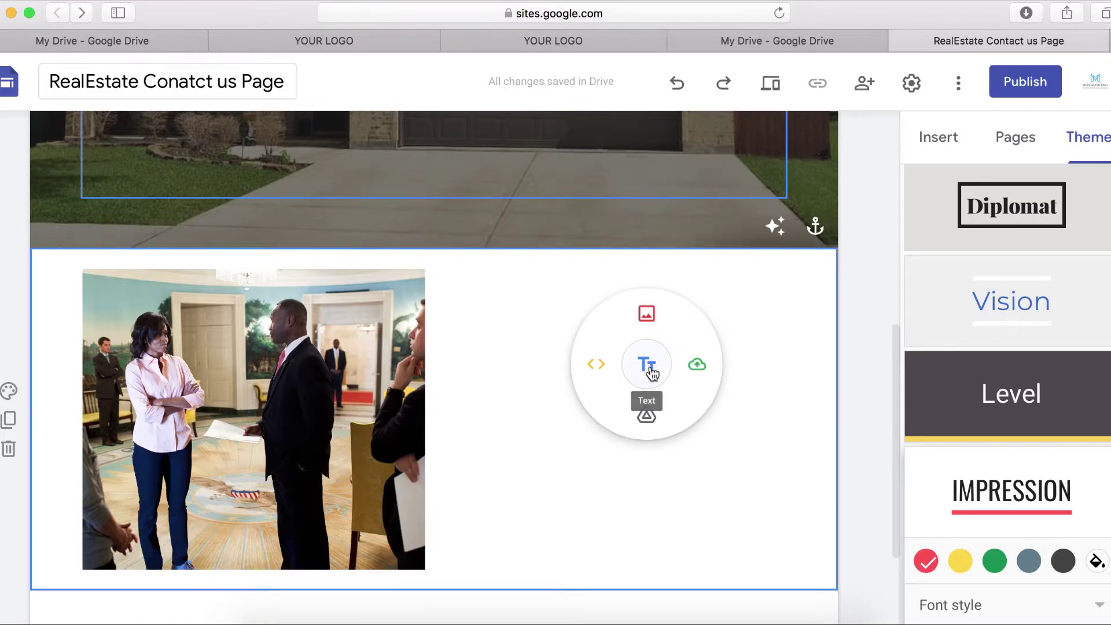
pyautogui.click(648, 366)
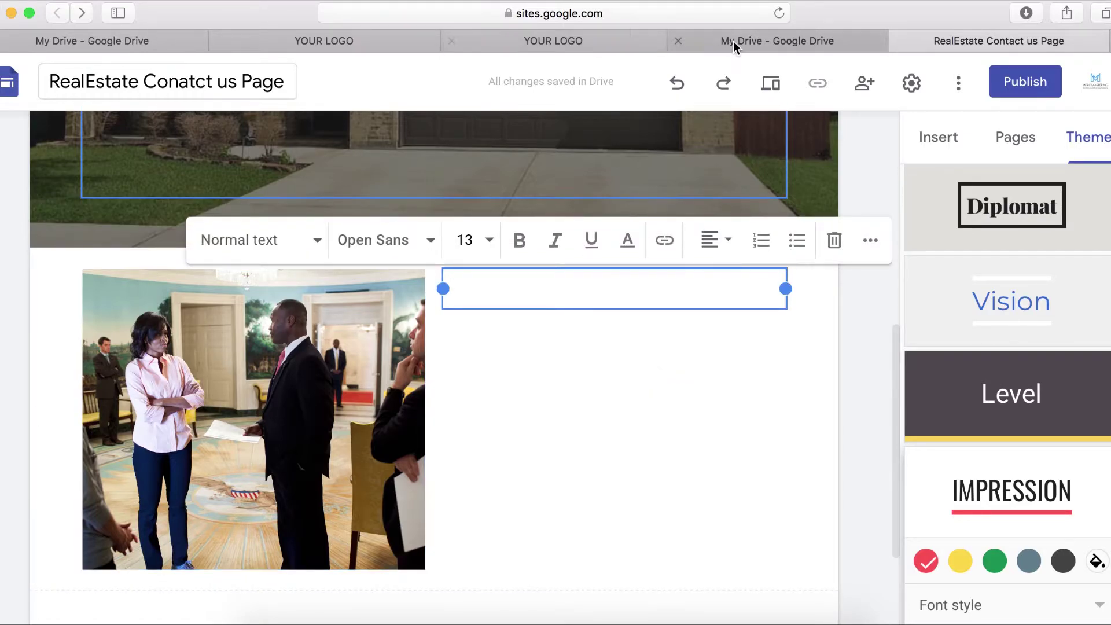
pyautogui.click(573, 41)
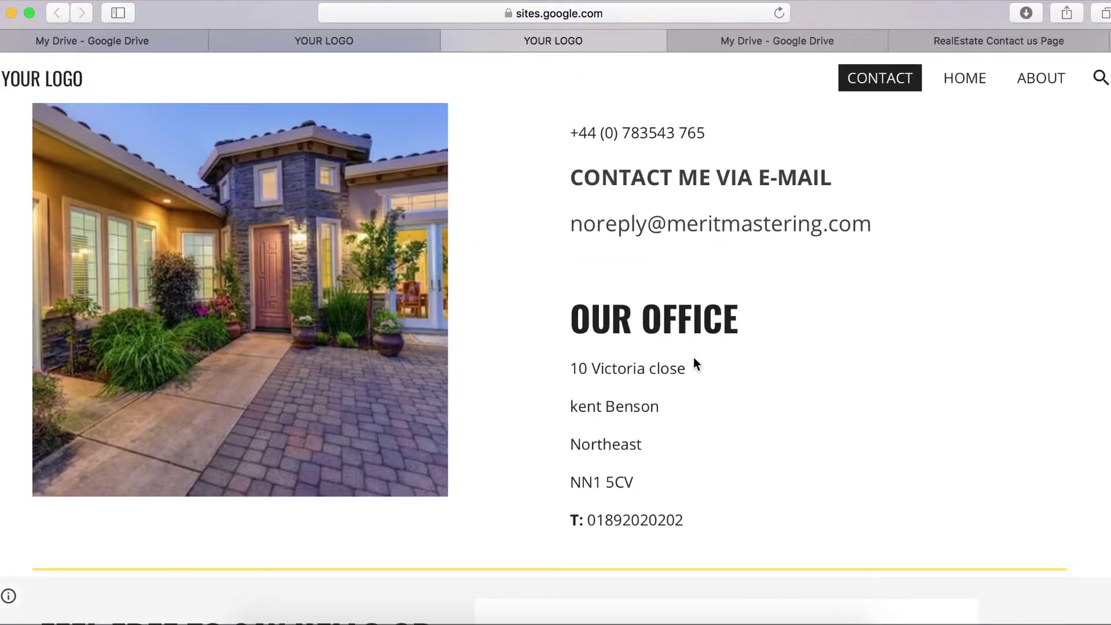
pyautogui.scroll(3, 684, 524)
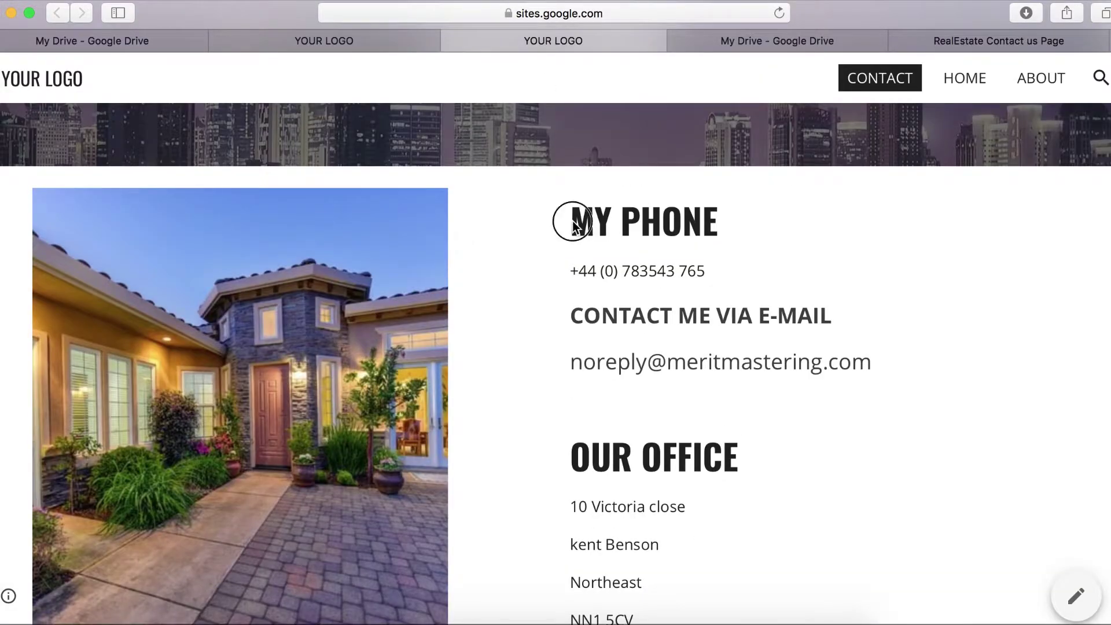
pyautogui.moveTo(575, 218); pyautogui.dragTo(730, 274)
pyautogui.scroll(-5, 742, 387)
pyautogui.scroll(-4, 743, 387)
pyautogui.scroll(2, 729, 364)
pyautogui.rightClick(648, 273)
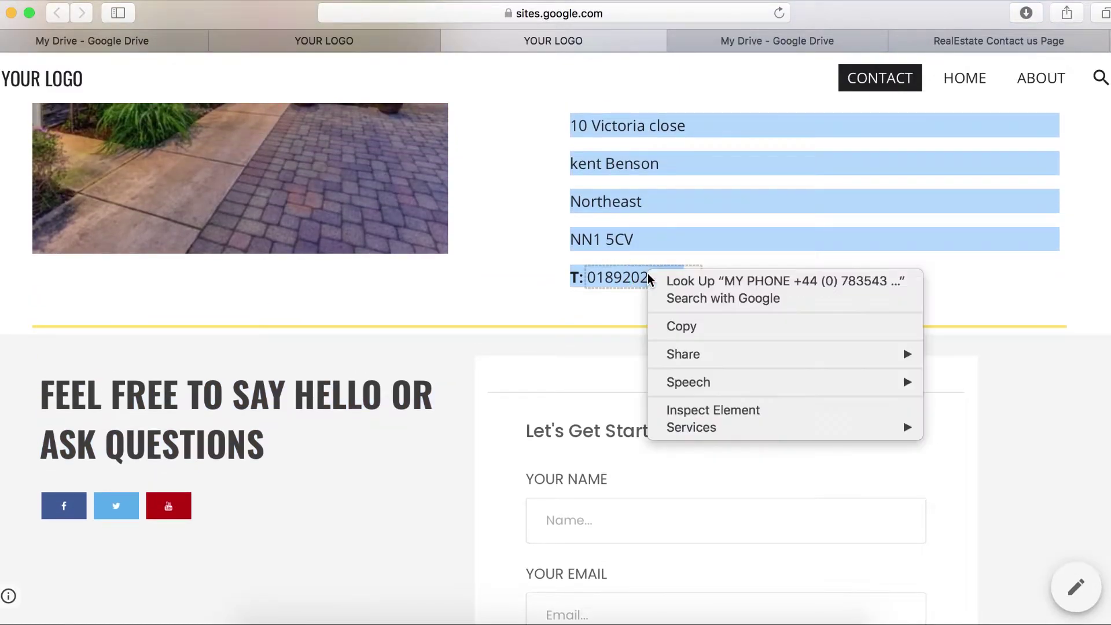
pyautogui.click(681, 328)
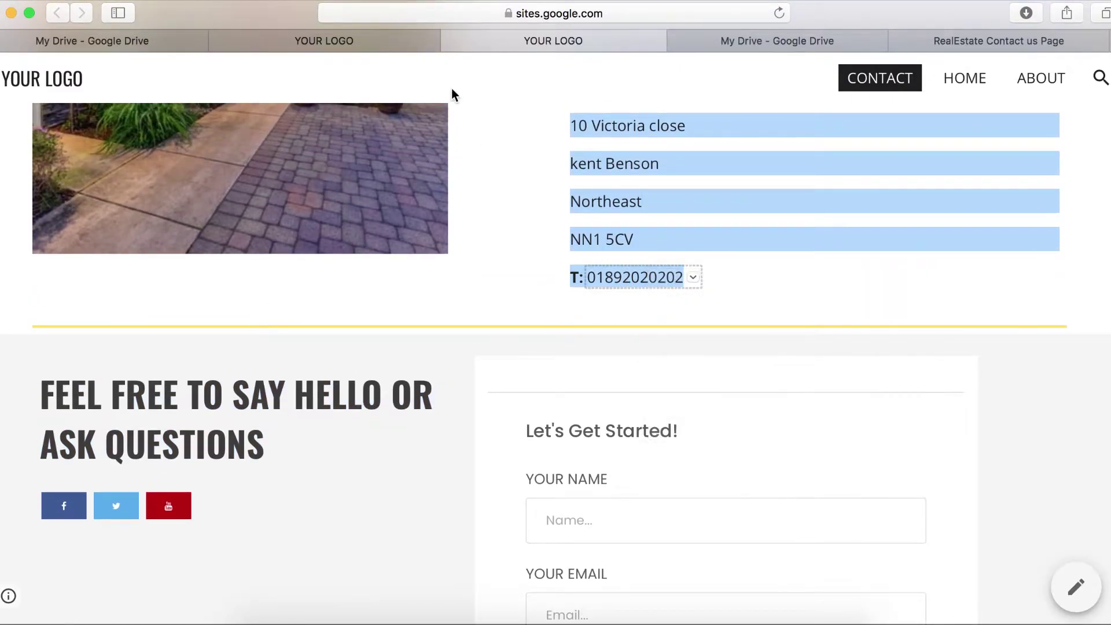
# Paste the phone, e-mail and office details and remove the blank lines between them
pyautogui.click(953, 42)
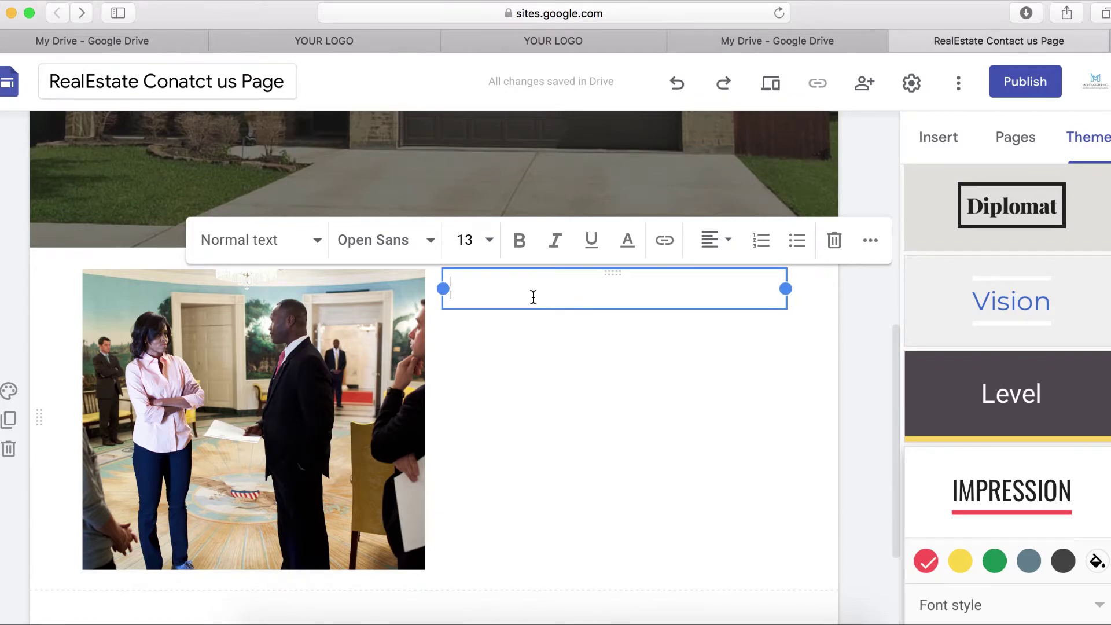
pyautogui.press('super+v')
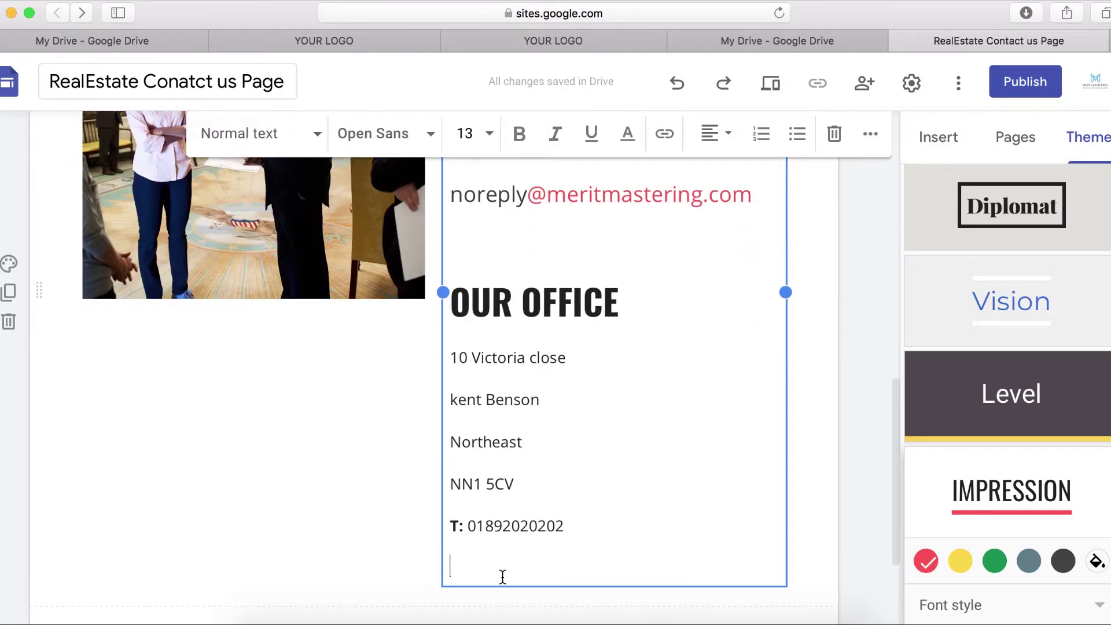
pyautogui.press('BackSpace')
pyautogui.click(474, 270)
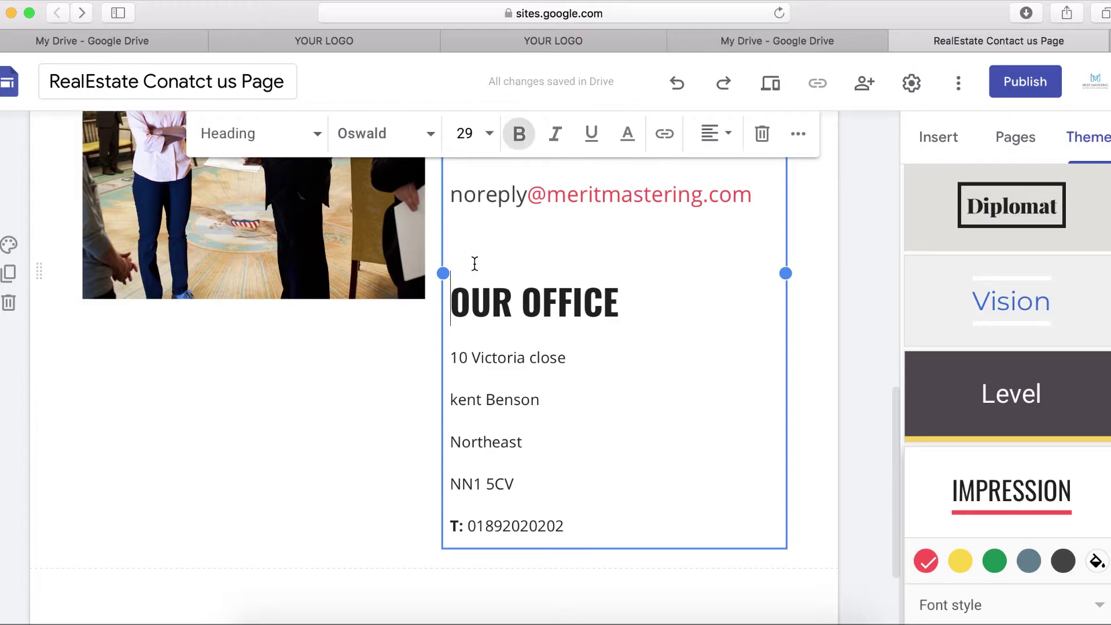
pyautogui.press('BackSpace')
pyautogui.scroll(5, 578, 284)
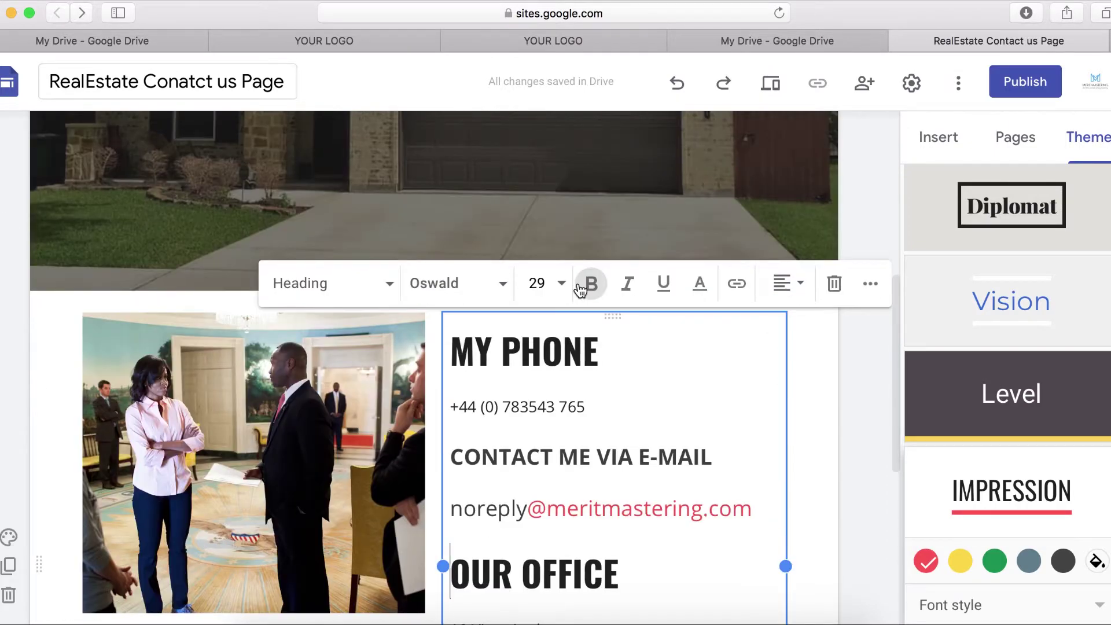
pyautogui.scroll(-4, 577, 283)
pyautogui.click(819, 446)
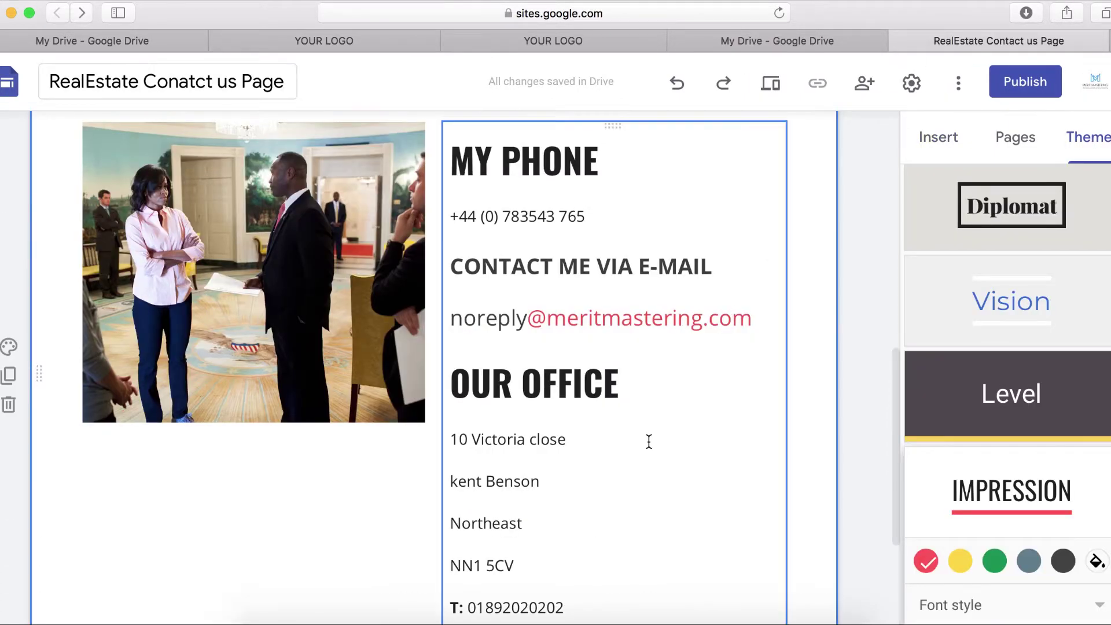
pyautogui.scroll(-4, 648, 442)
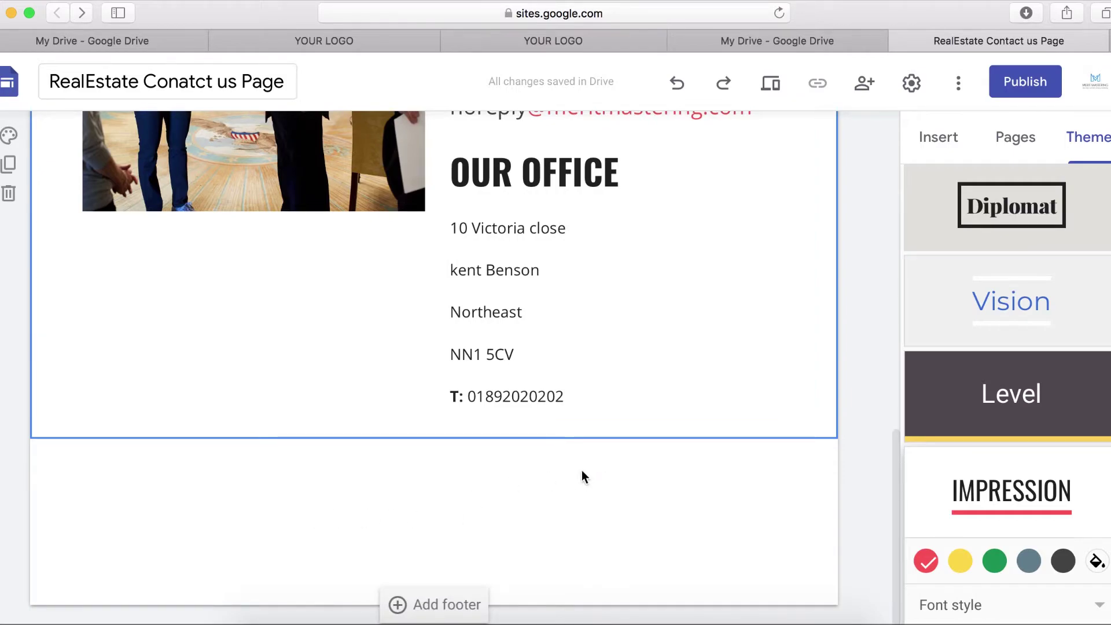
# Insert a divider line beneath the office photo and contact details
pyautogui.scroll(4, 958, 265)
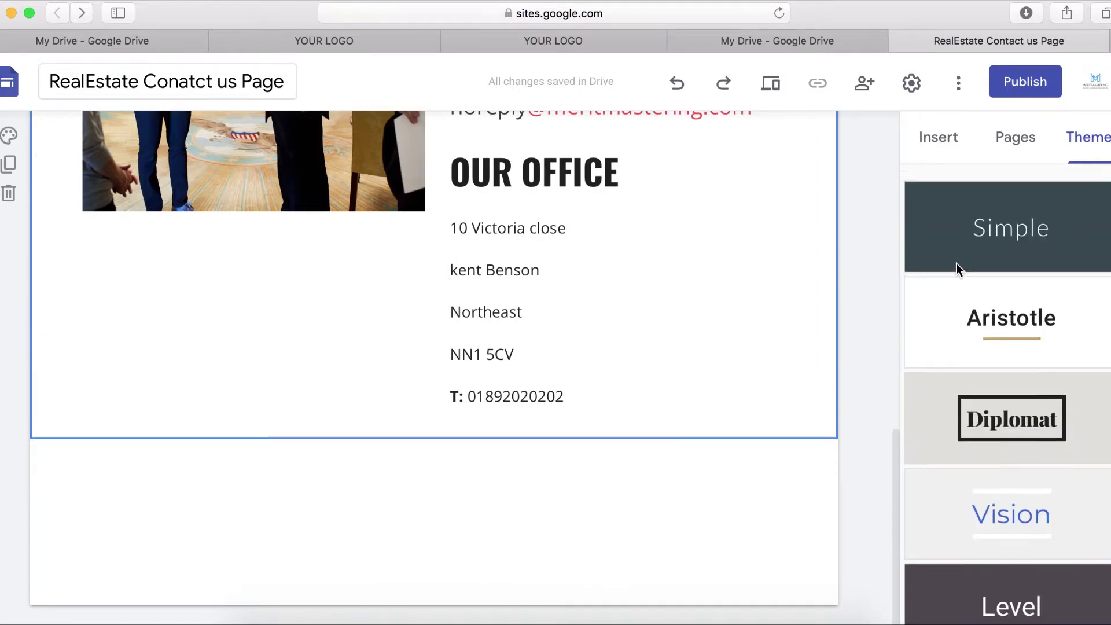
pyautogui.click(938, 138)
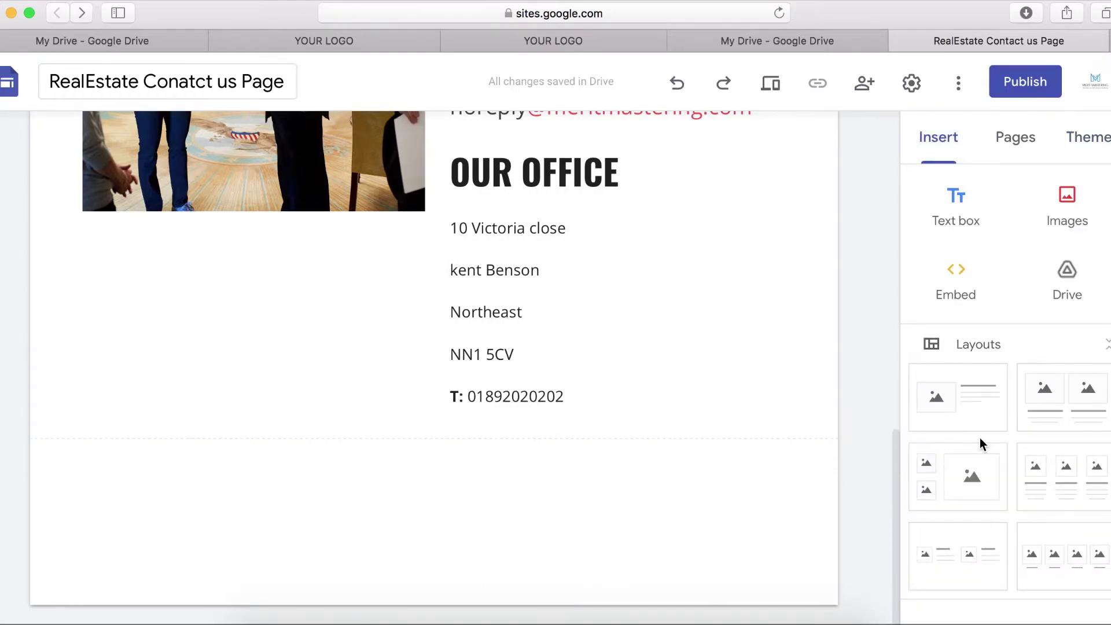
pyautogui.scroll(-6, 977, 480)
pyautogui.click(976, 498)
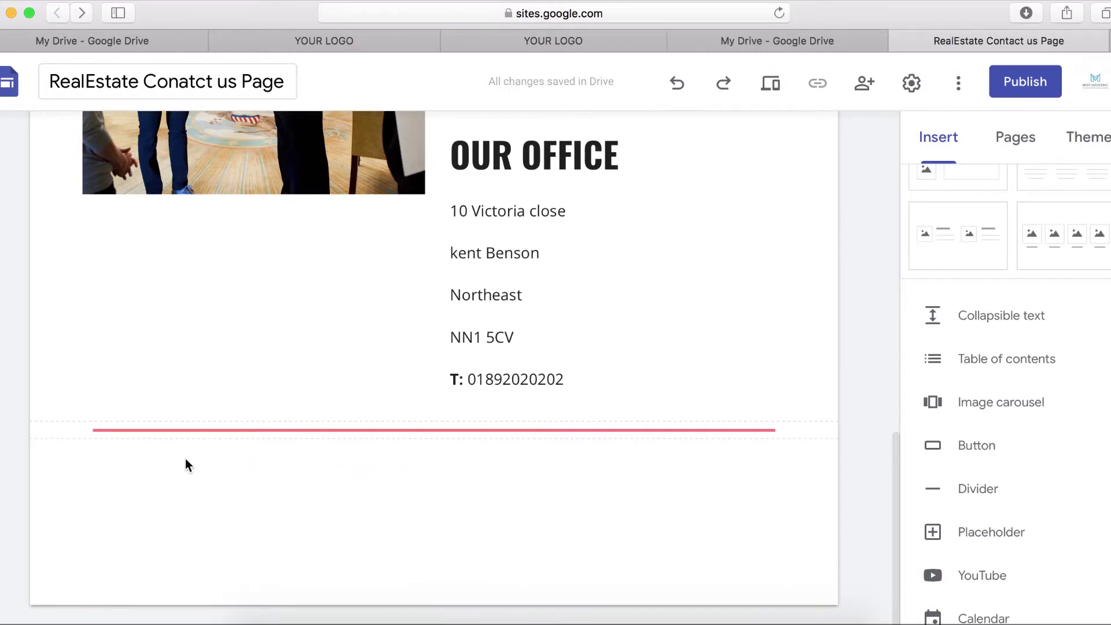
pyautogui.doubleClick(164, 458)
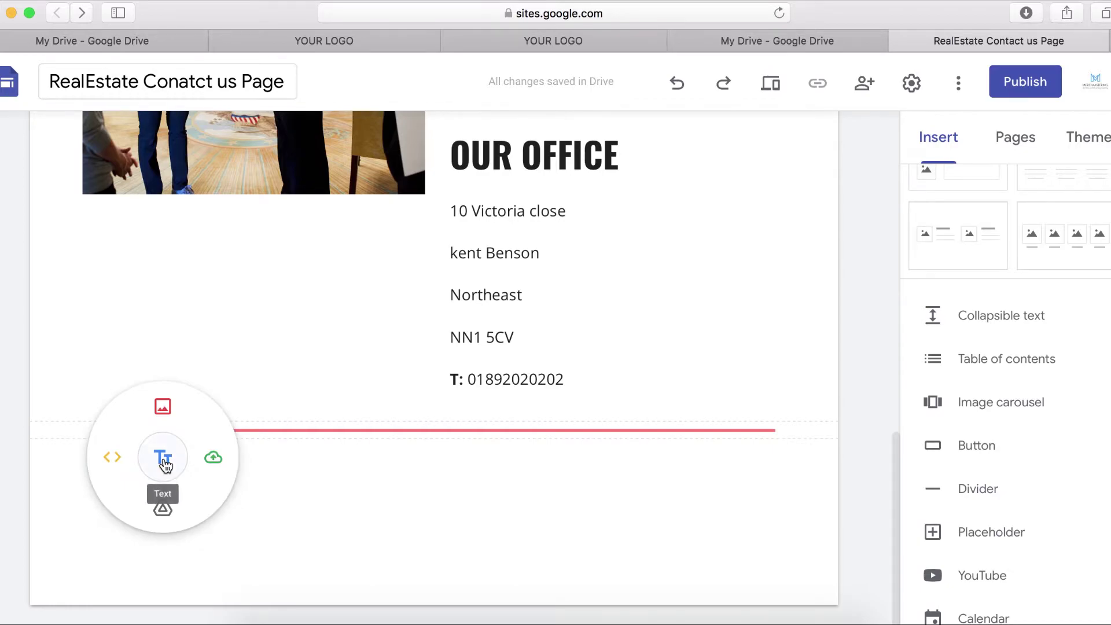
# Add a narrow text box and copy the 'FEEL FREE TO SAY HELLO OR ASK QUESTIONS' heading
pyautogui.click(165, 460)
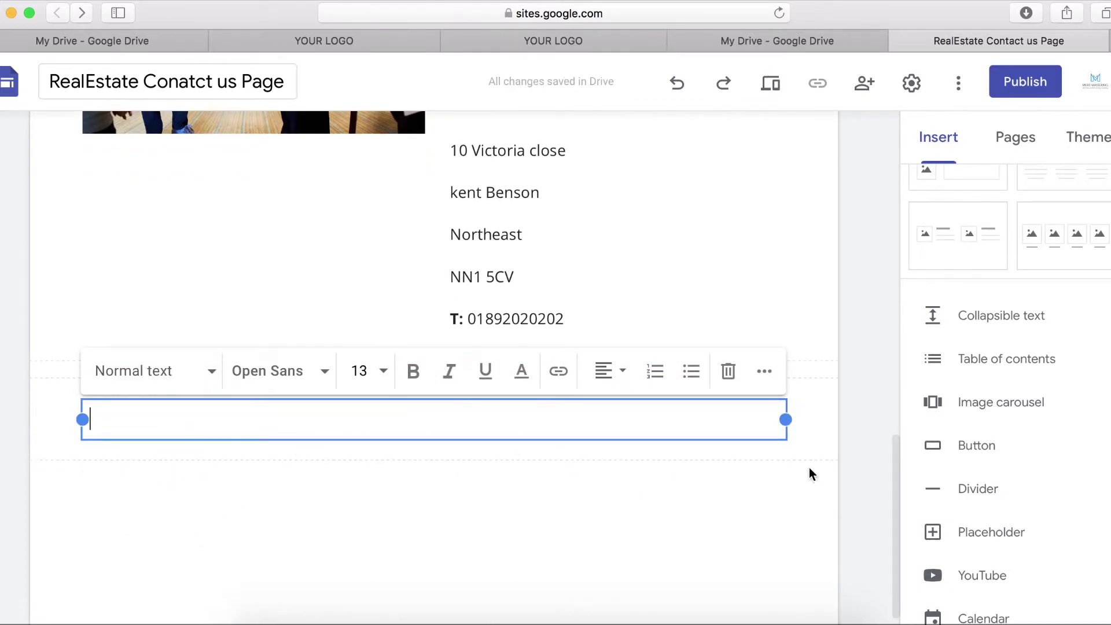
pyautogui.moveTo(784, 420); pyautogui.dragTo(339, 440)
pyautogui.click(633, 42)
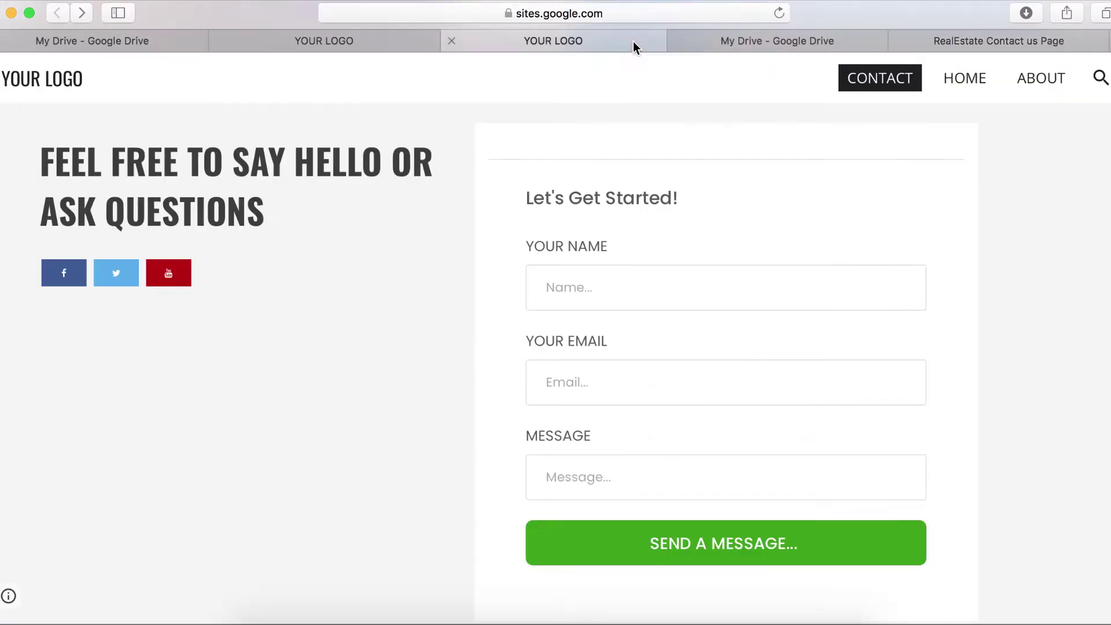
pyautogui.moveTo(282, 239); pyautogui.dragTo(37, 176)
pyautogui.rightClick(133, 204)
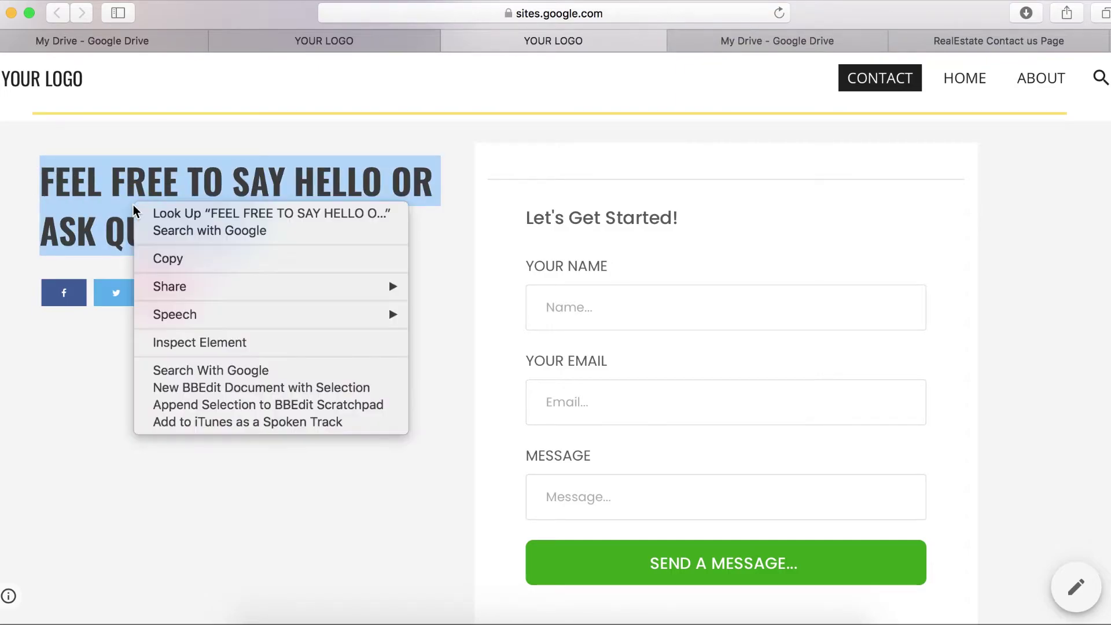
pyautogui.click(169, 259)
# Paste the heading into the text box and widen it slightly
pyautogui.click(957, 43)
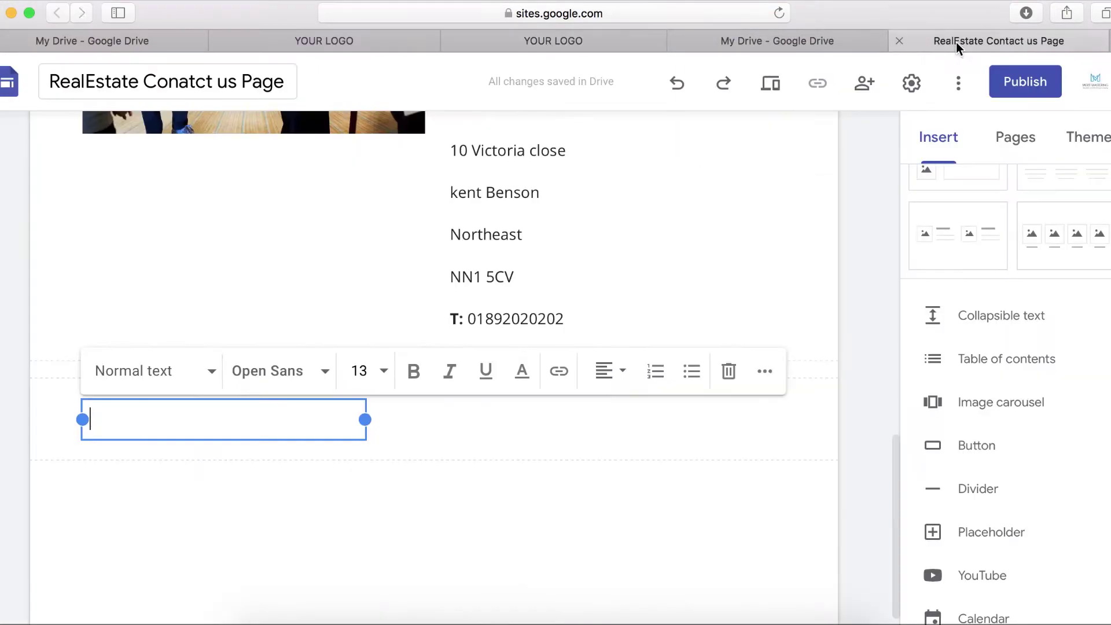
pyautogui.press('super+v')
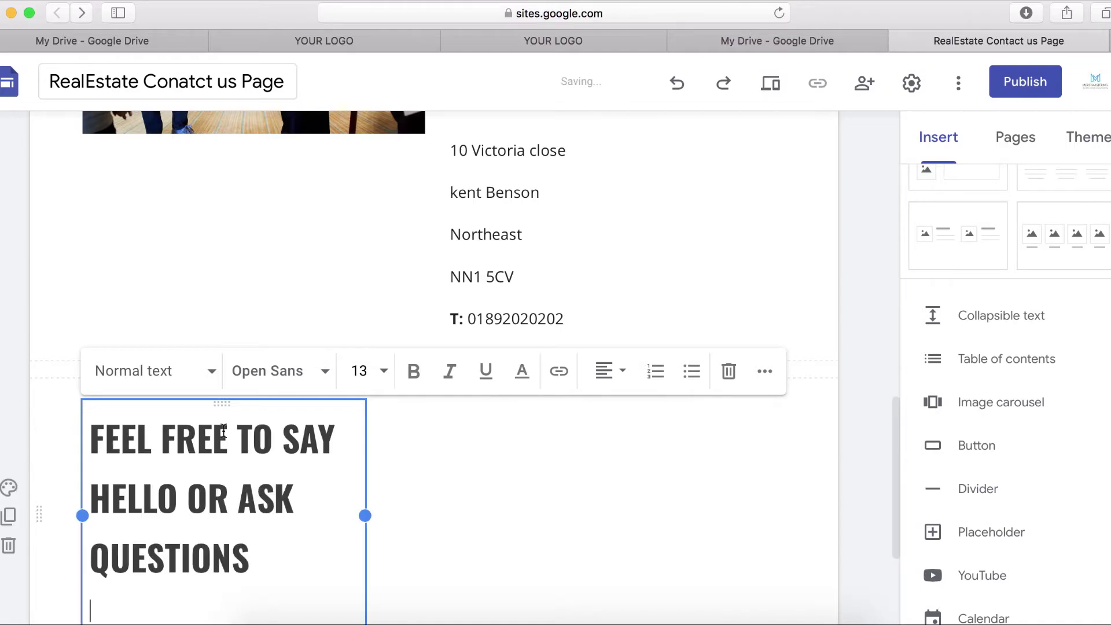
pyautogui.moveTo(365, 516); pyautogui.dragTo(439, 523)
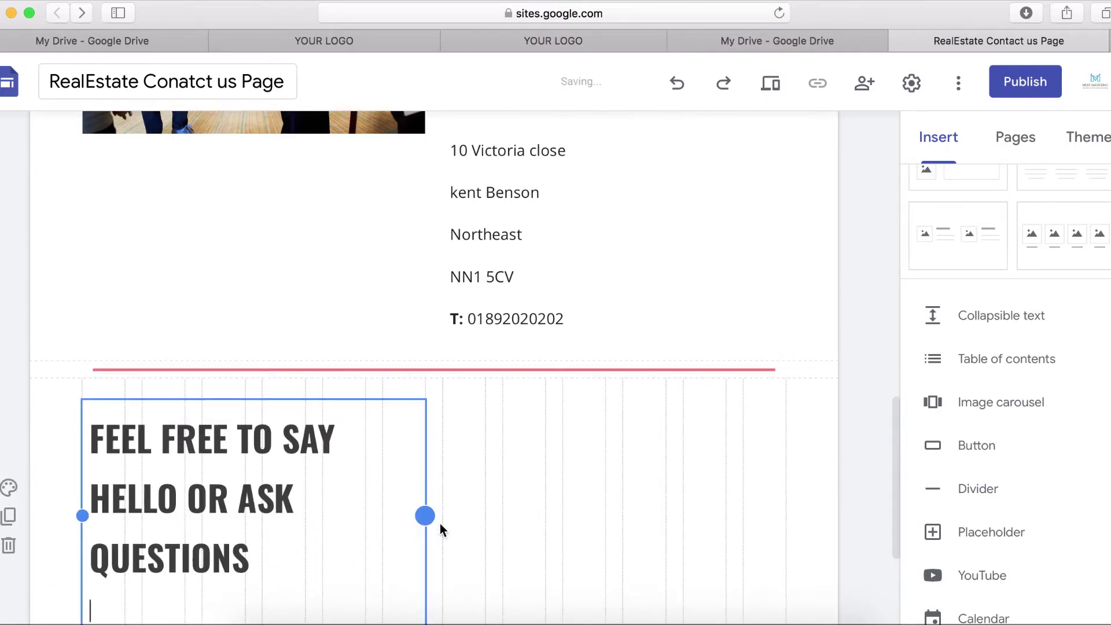
pyautogui.click(639, 480)
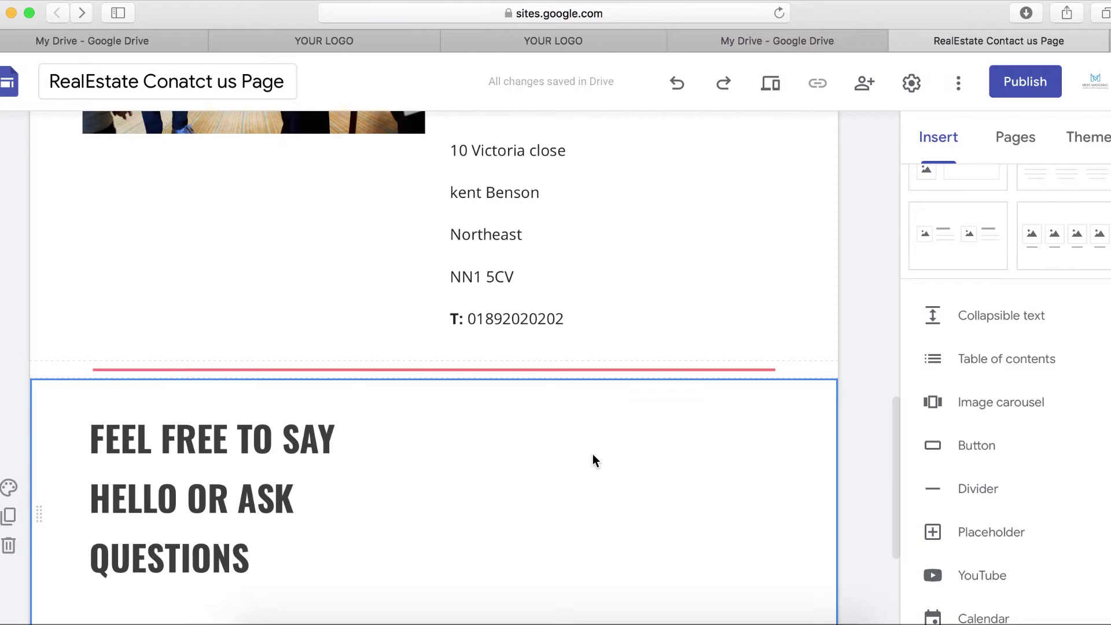
pyautogui.click(580, 41)
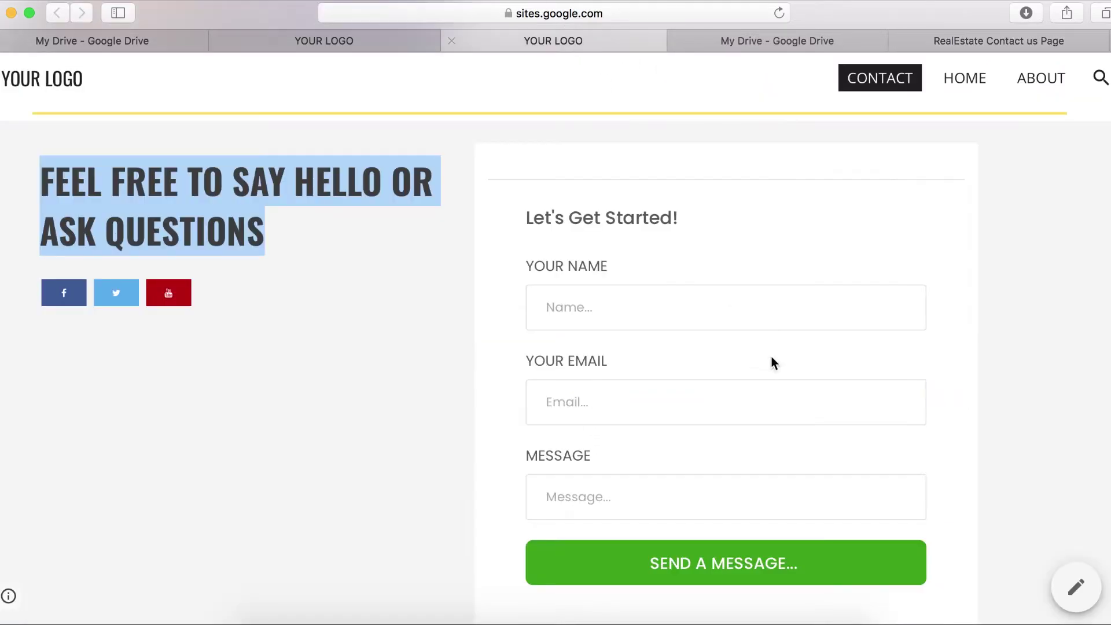
# Copy all of the contact form's embed HTML code in the Contactestate editor, leaving the form unchanged
pyautogui.click(364, 44)
pyautogui.scroll(-10, 569, 421)
pyautogui.scroll(-6, 569, 421)
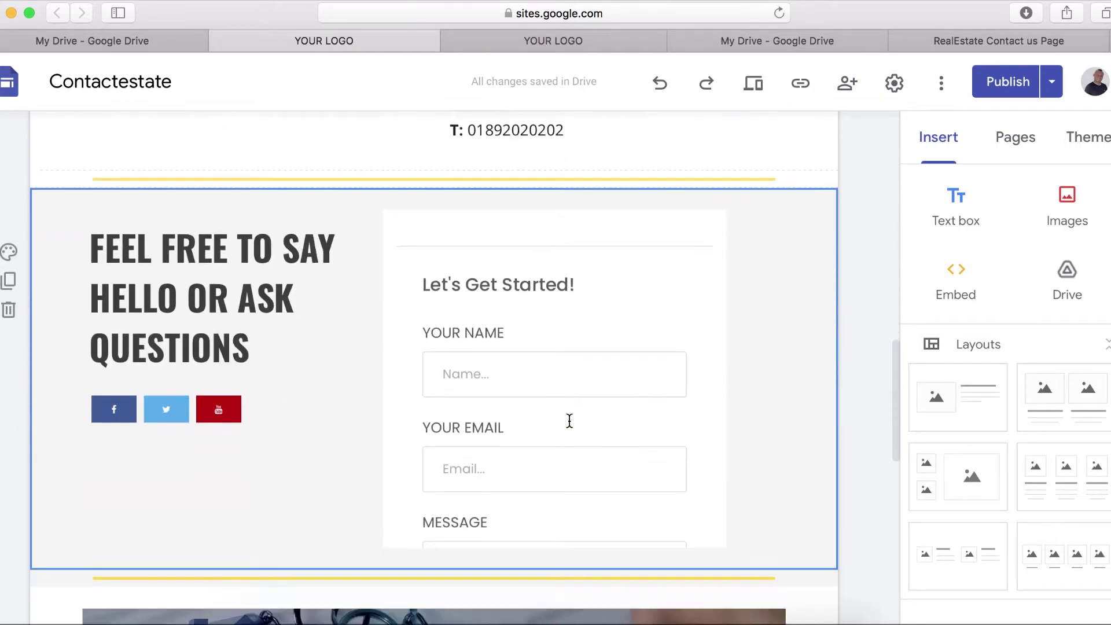
pyautogui.click(558, 325)
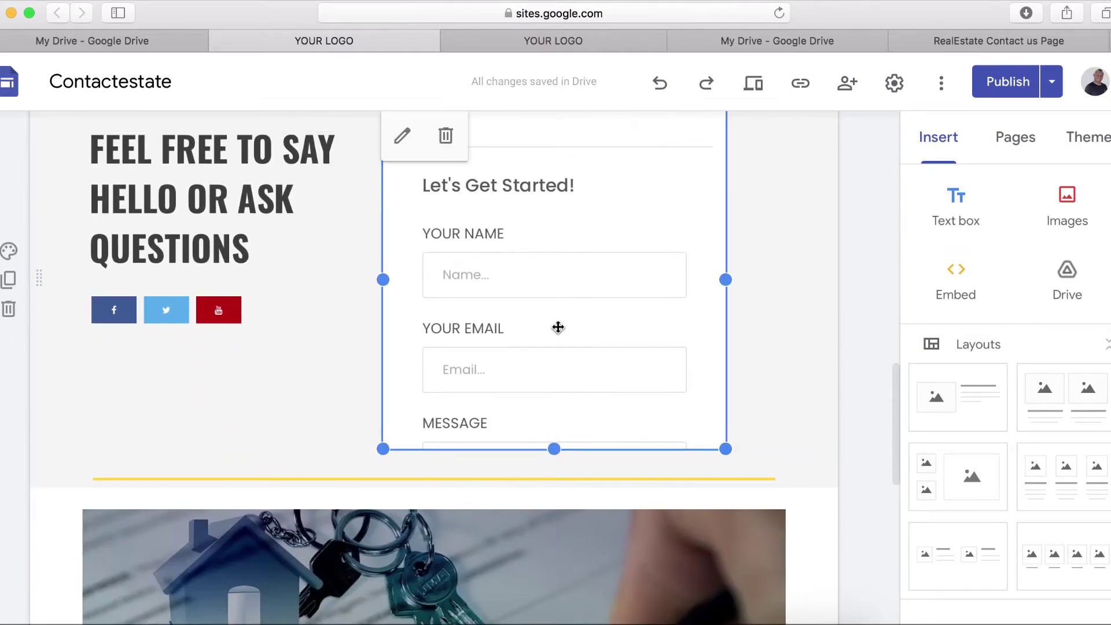
pyautogui.click(402, 137)
pyautogui.moveTo(330, 289); pyautogui.dragTo(530, 386)
pyautogui.rightClick(512, 319)
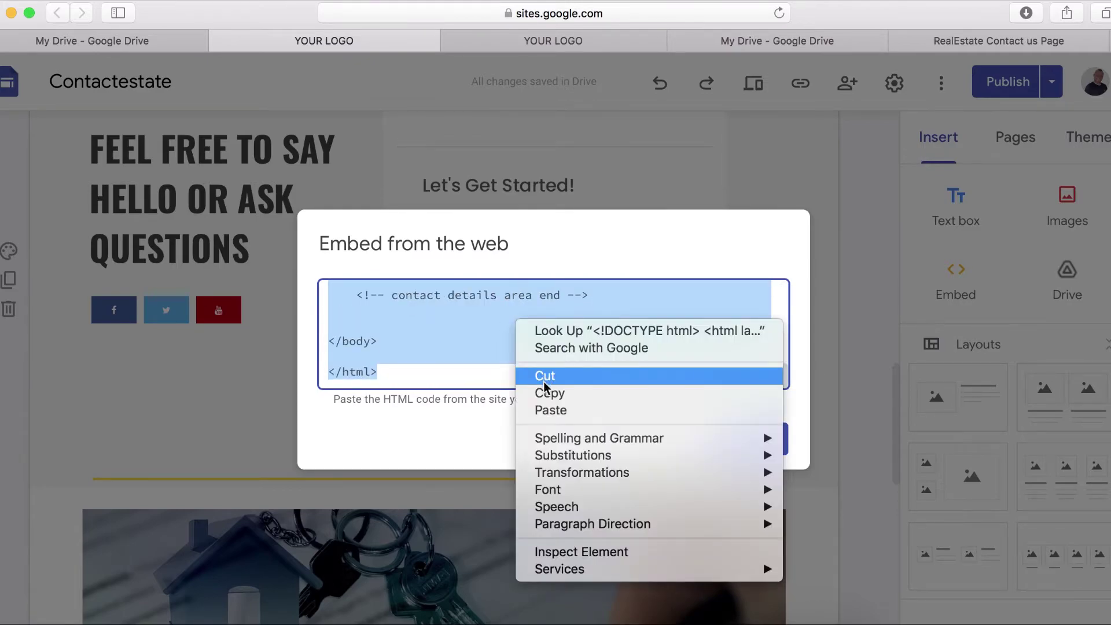
pyautogui.click(549, 391)
pyautogui.click(688, 440)
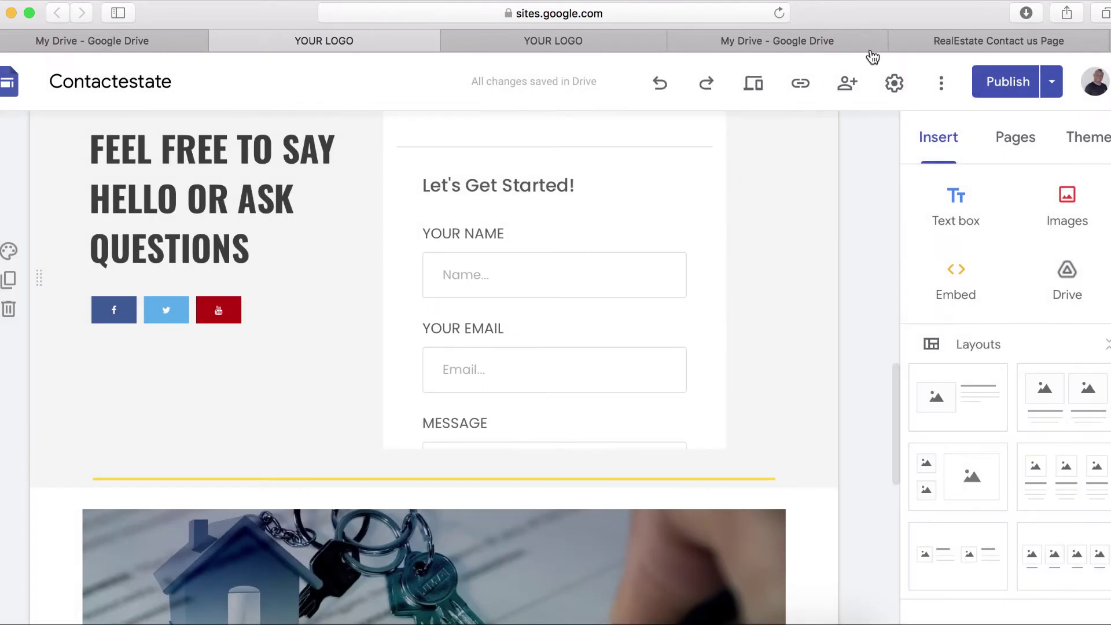
# Return to the RealEstate contact page and bring up insert choices beside the heading
pyautogui.click(962, 41)
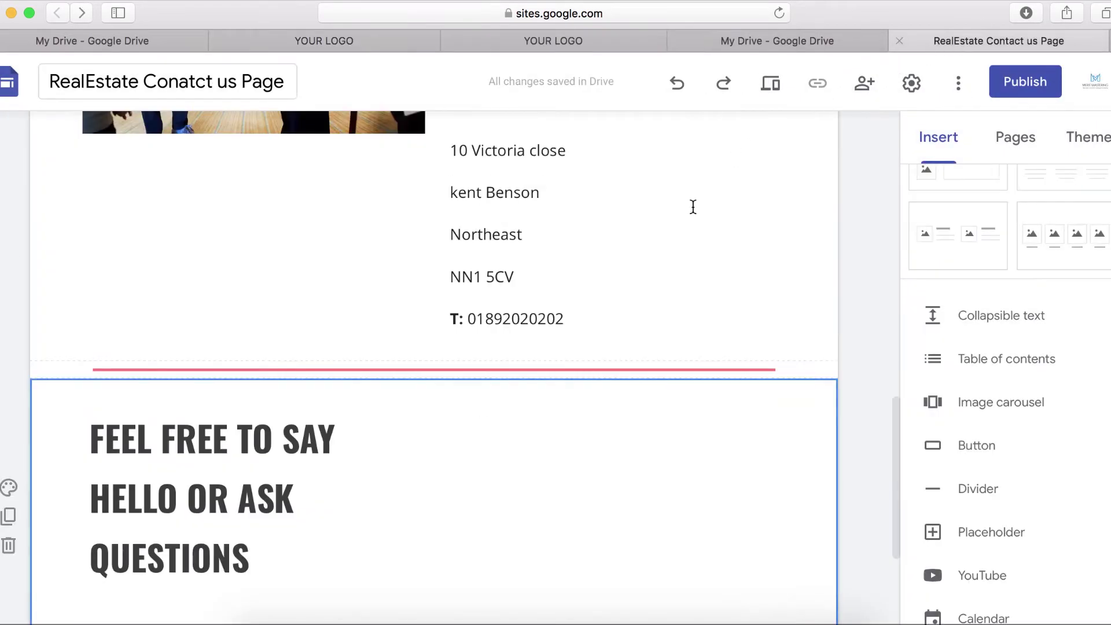
pyautogui.doubleClick(555, 457)
pyautogui.doubleClick(596, 451)
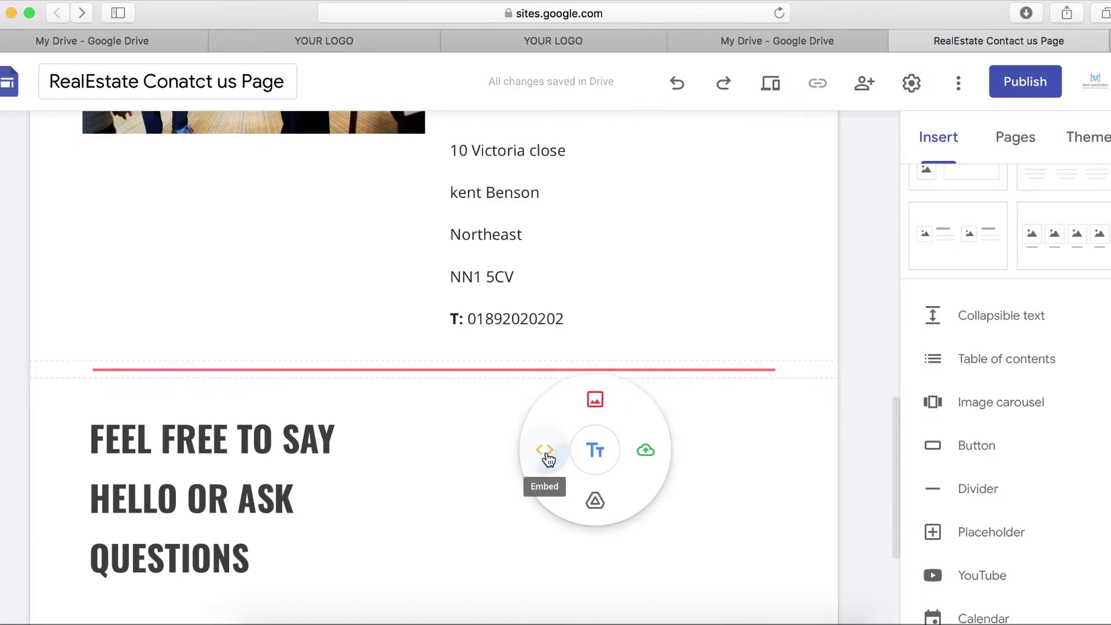
# Embed the pasted contact form HTML beside the FEEL FREE TO SAY HELLO heading, with a divider beneath
pyautogui.click(546, 454)
pyautogui.click(428, 296)
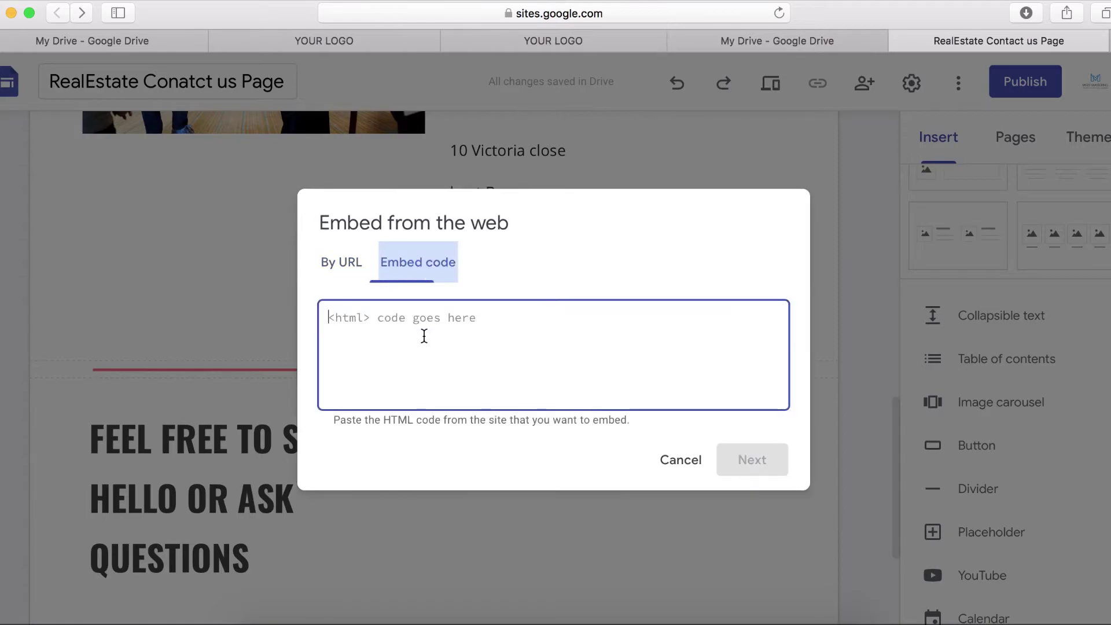
pyautogui.press('super+v')
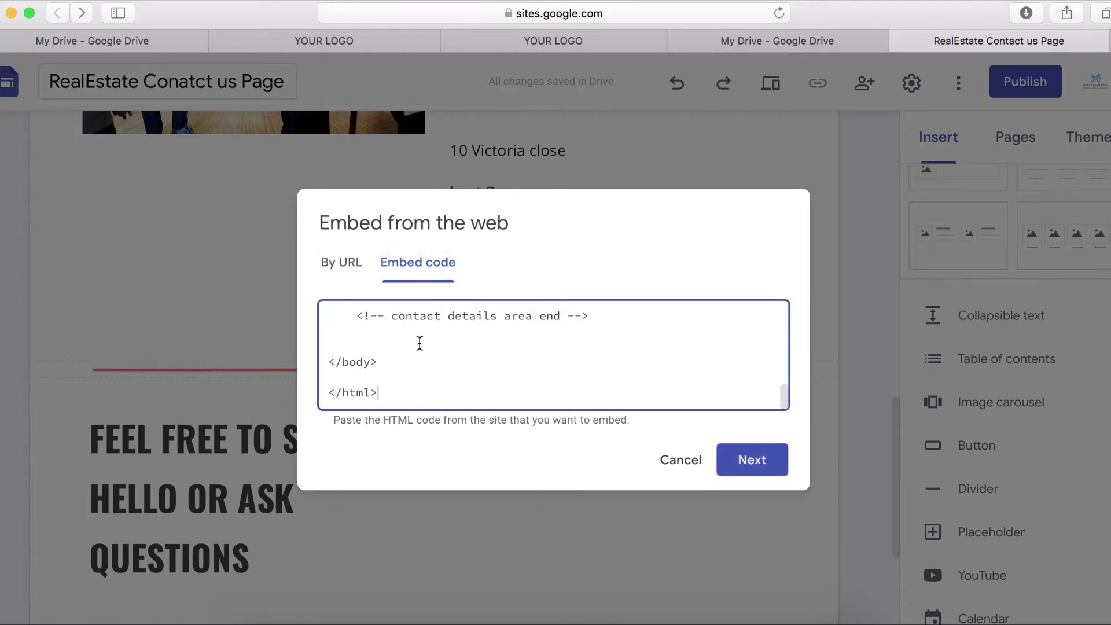
pyautogui.click(747, 461)
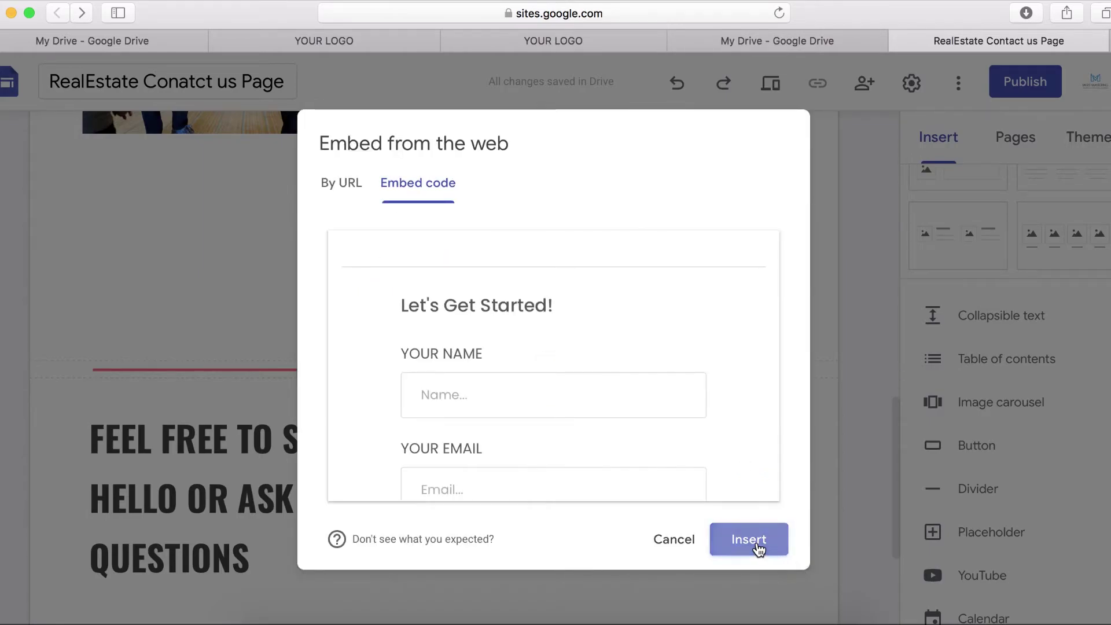
pyautogui.click(720, 538)
pyautogui.scroll(-4, 630, 513)
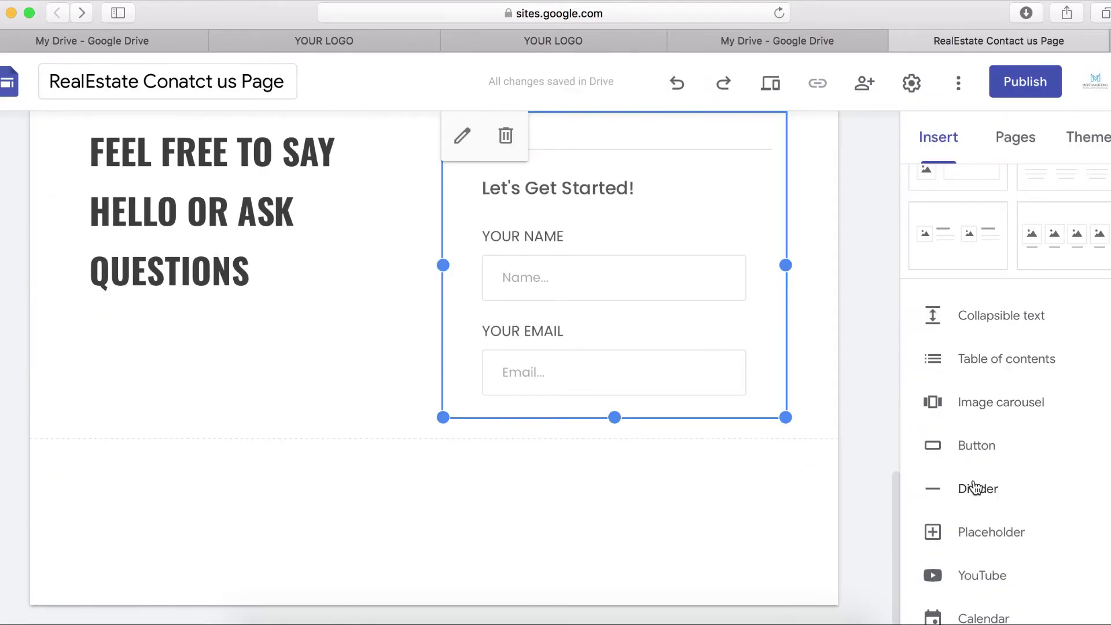
pyautogui.click(948, 490)
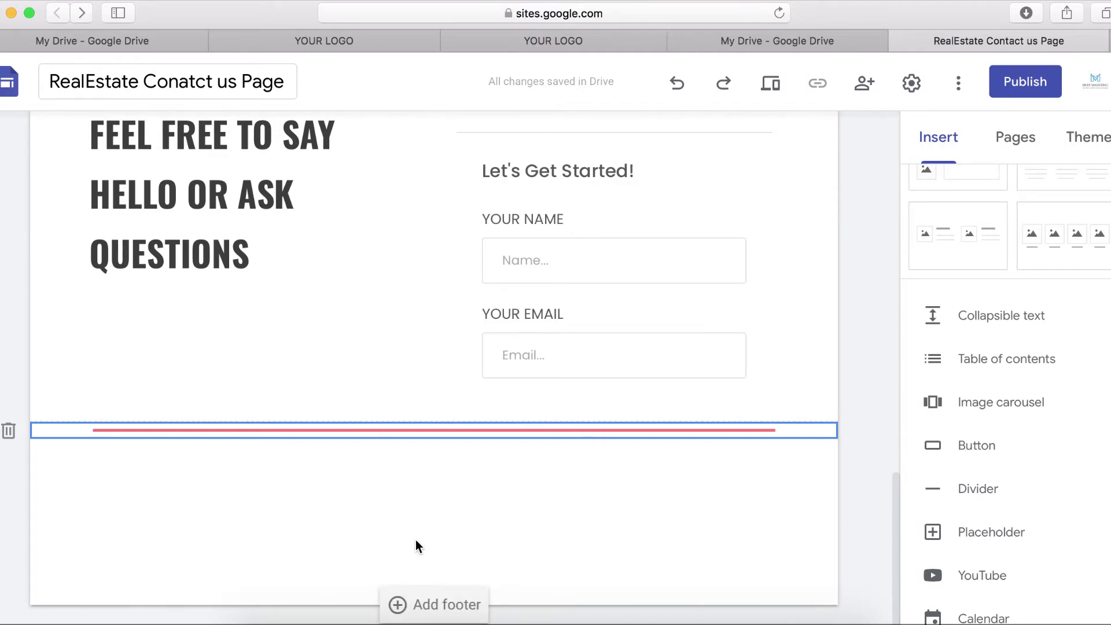
# Insert a real estate agency storefront photo from a Google Images 'real estate agent' search below the divider
pyautogui.doubleClick(390, 485)
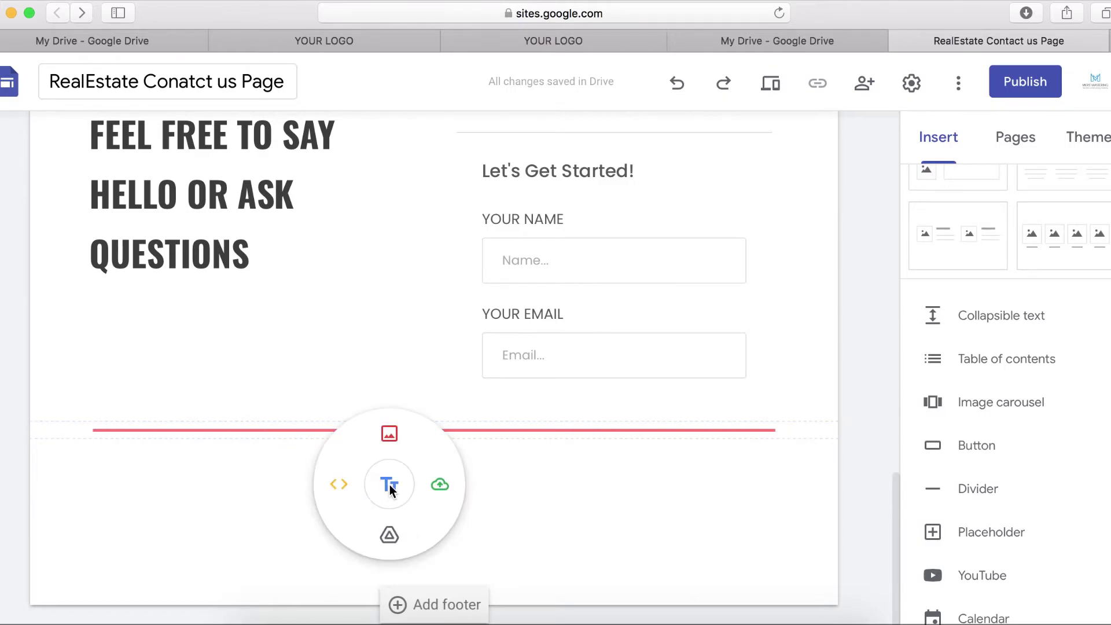
pyautogui.click(396, 443)
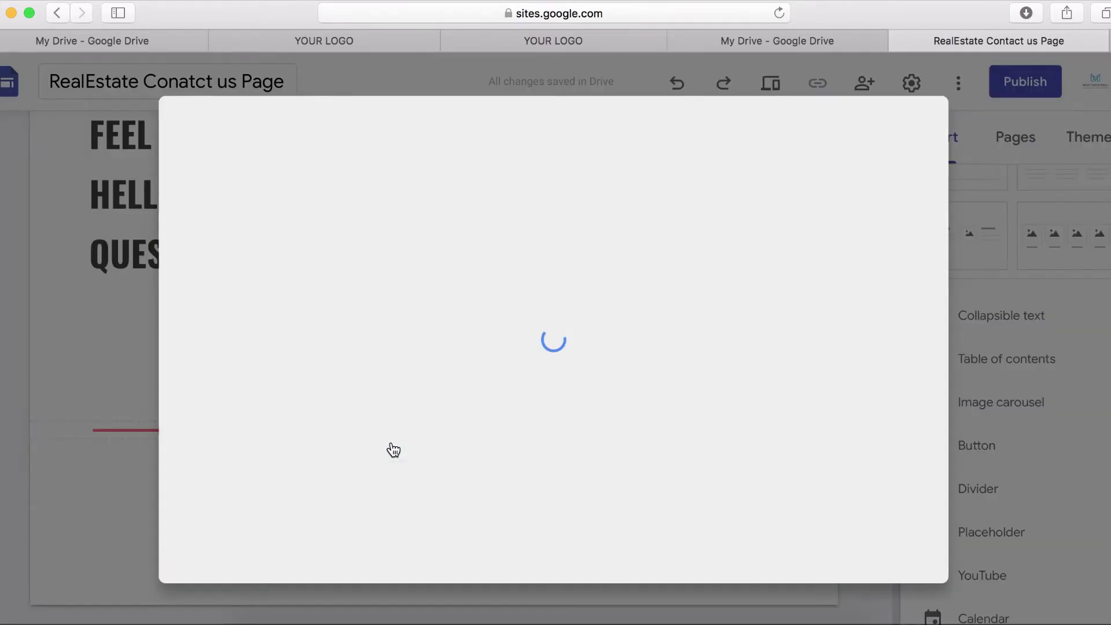
pyautogui.click(426, 191)
pyautogui.click(449, 133)
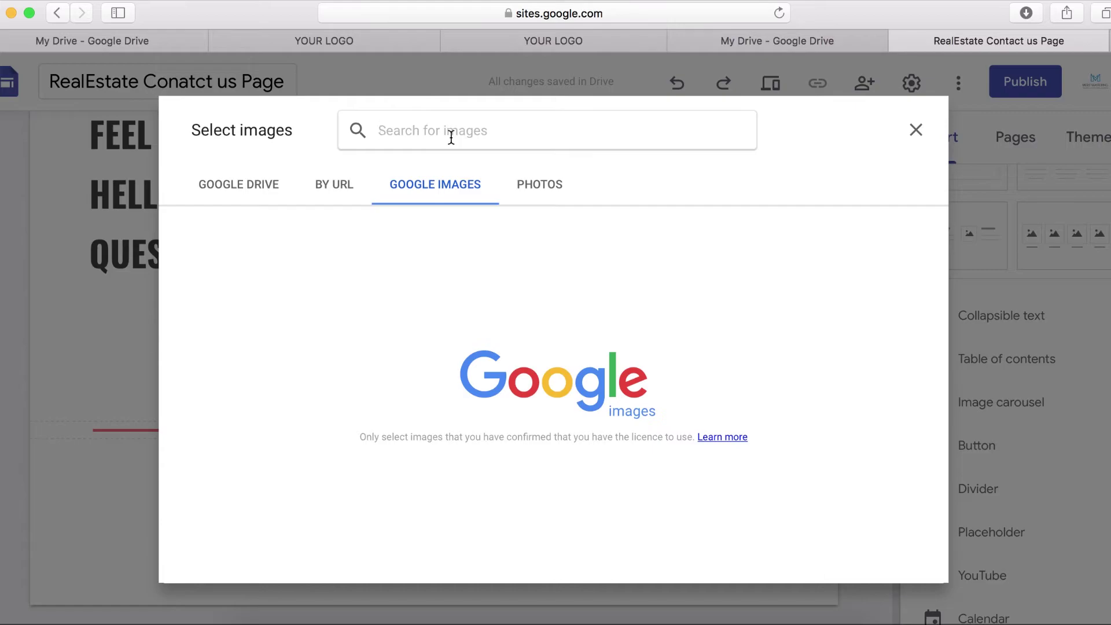
pyautogui.write('real')
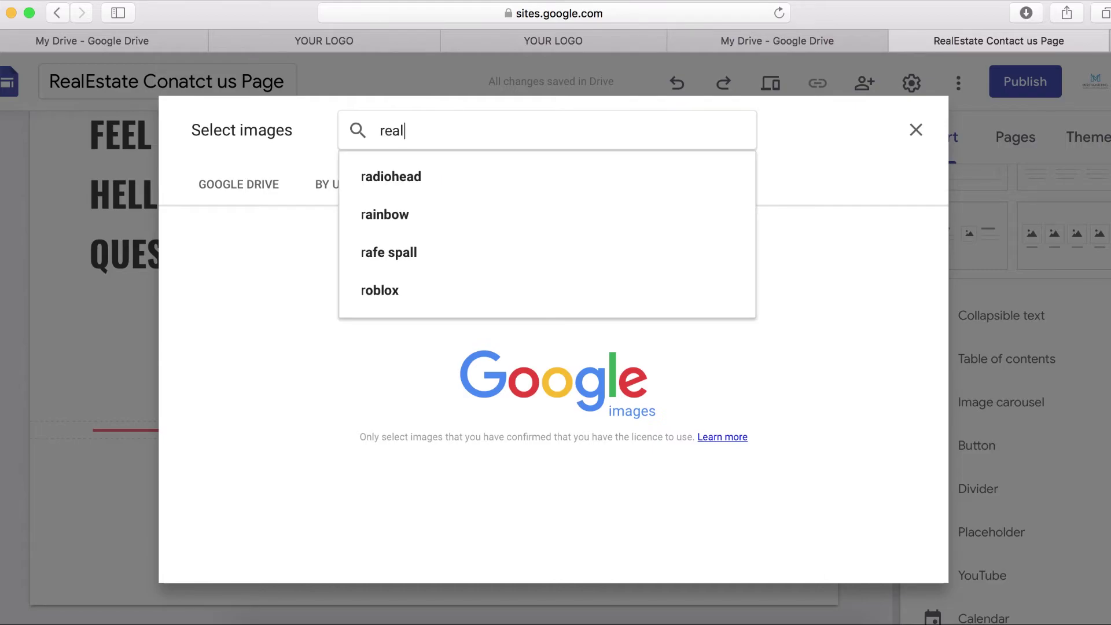
pyautogui.write(' e')
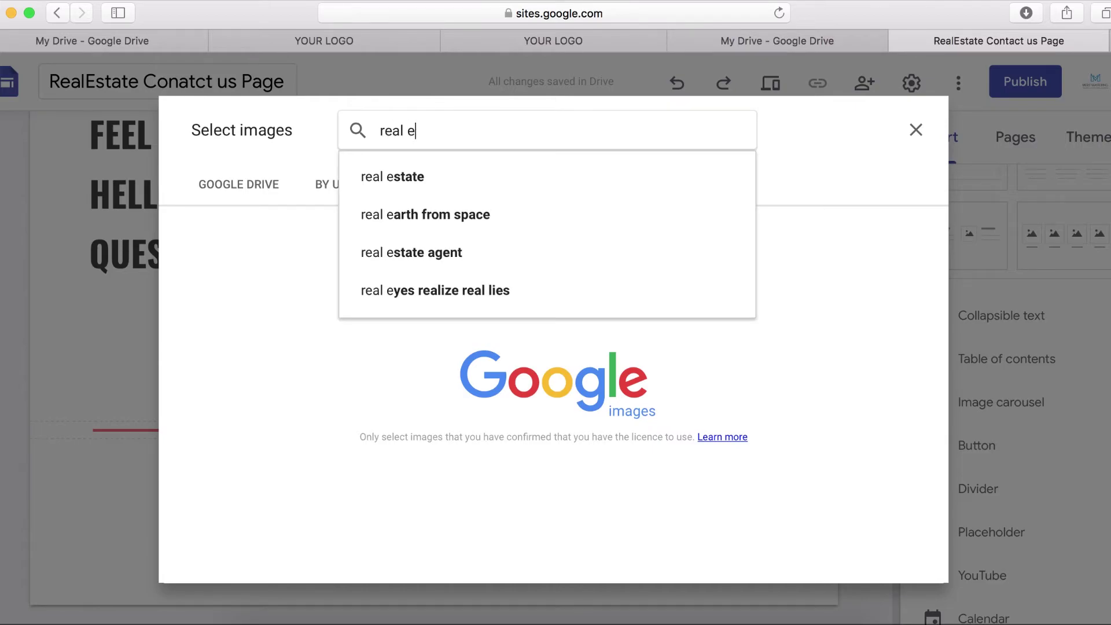
pyautogui.click(403, 182)
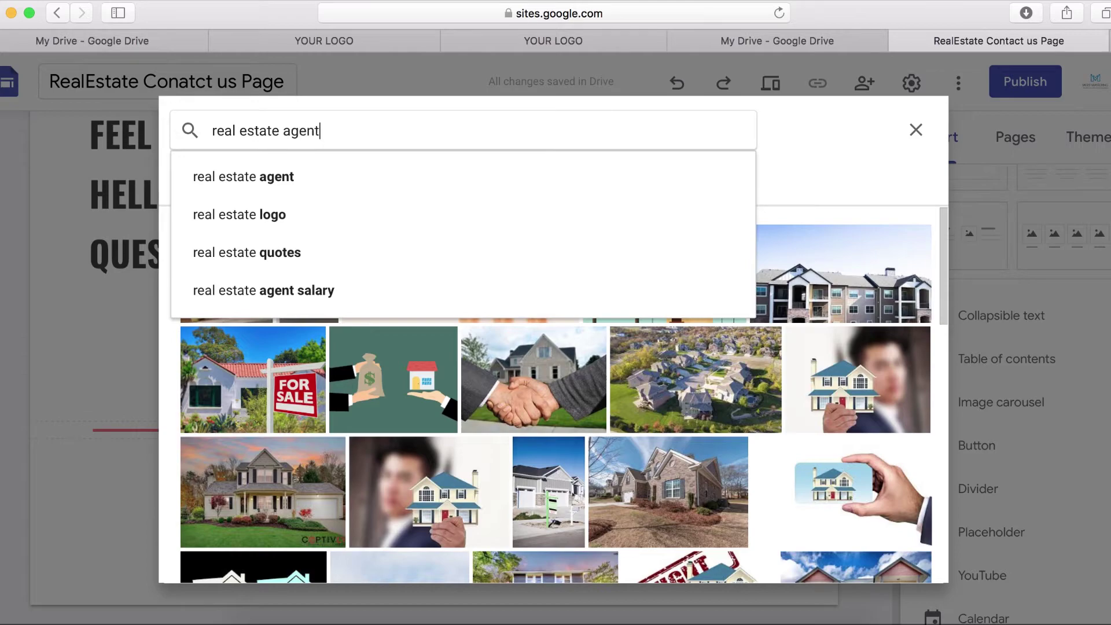
pyautogui.press('Return')
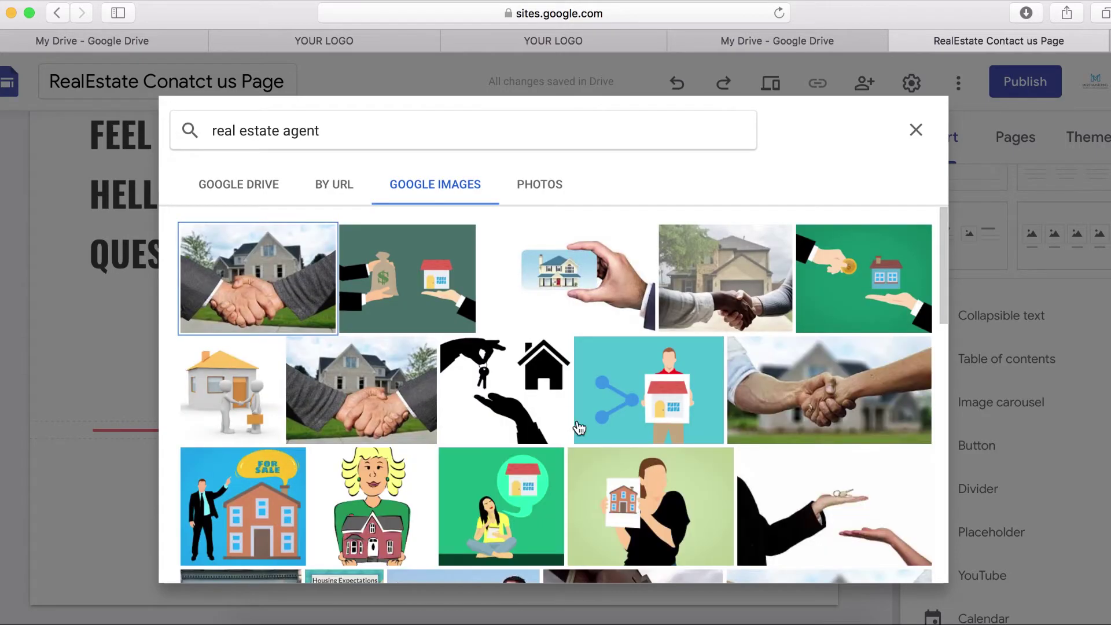
pyautogui.scroll(-8, 579, 428)
pyautogui.click(254, 335)
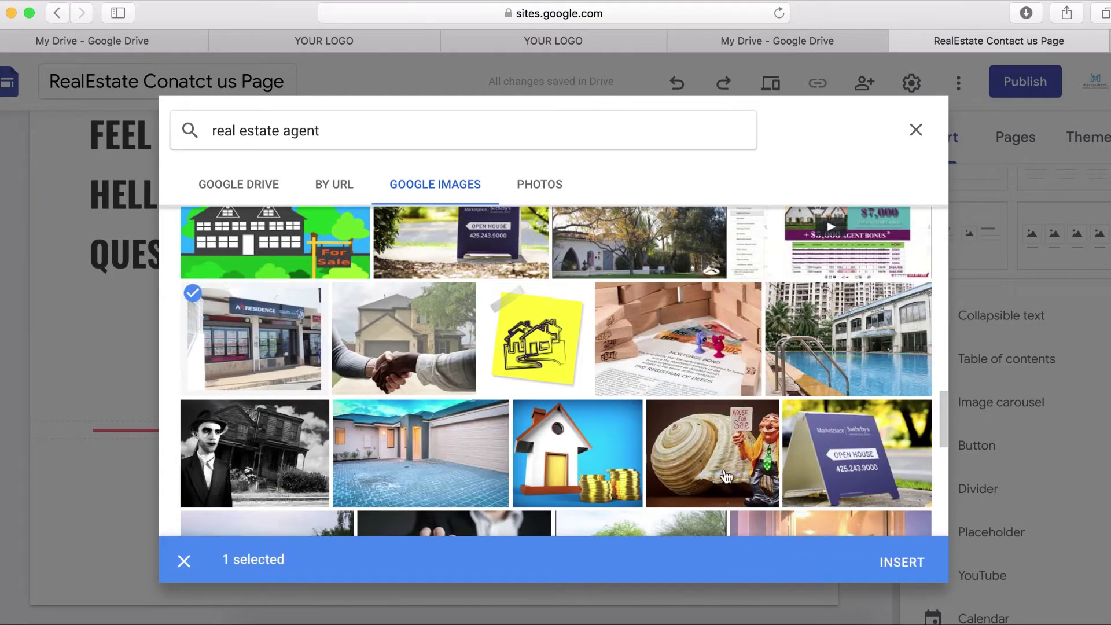
pyautogui.click(914, 560)
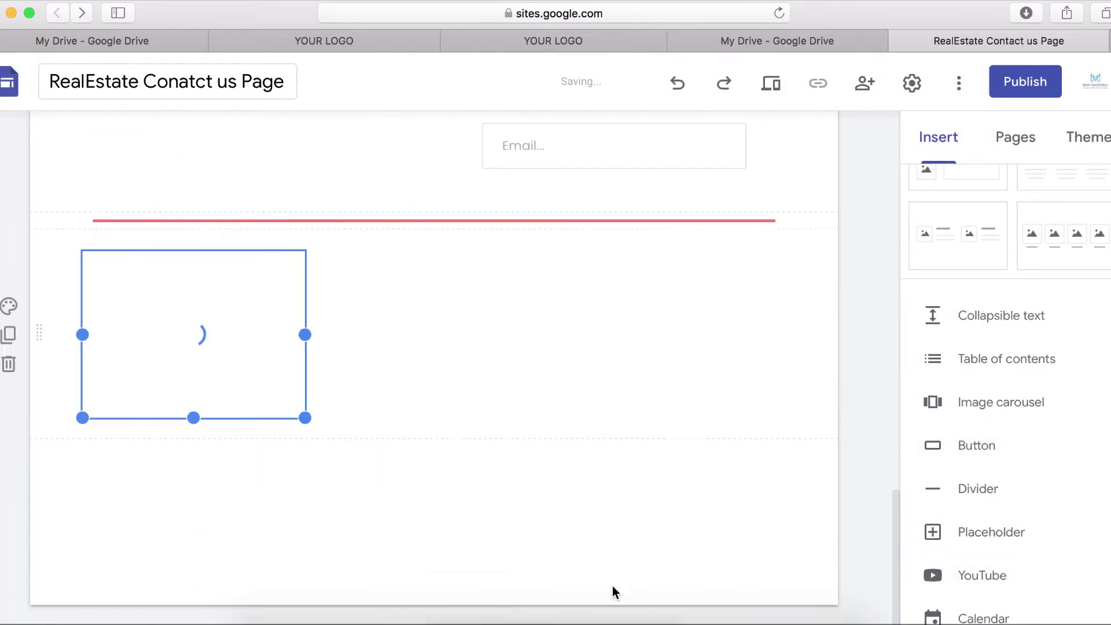
# Stretch the storefront photo across the whole section and uncrop it to full height
pyautogui.moveTo(304, 339); pyautogui.dragTo(867, 347)
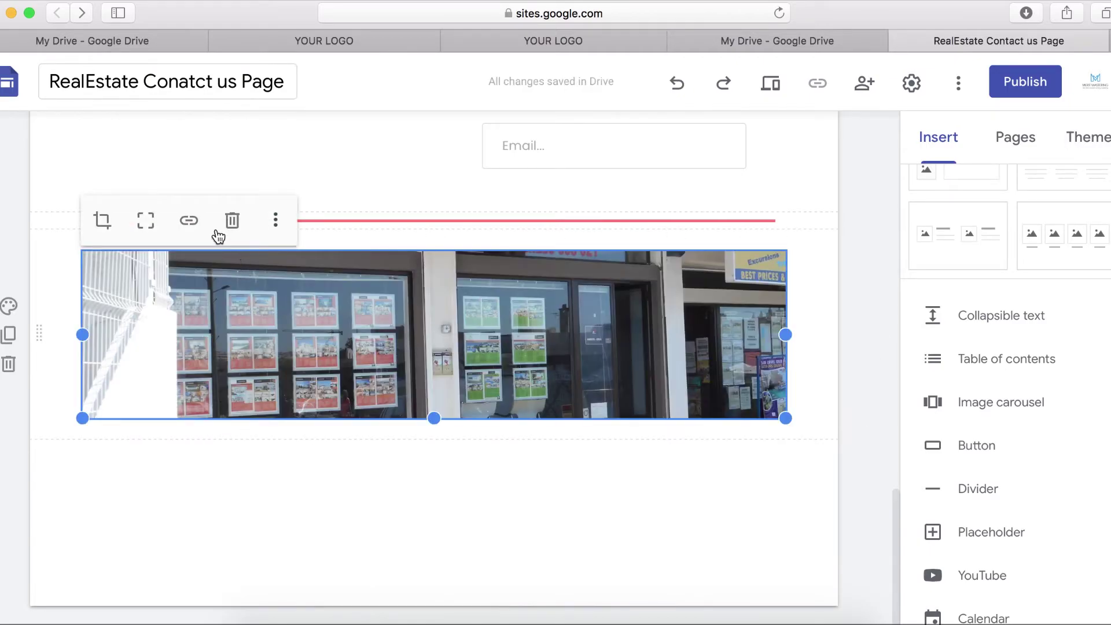
pyautogui.click(146, 220)
pyautogui.scroll(-1, 506, 465)
pyautogui.scroll(-3, 507, 465)
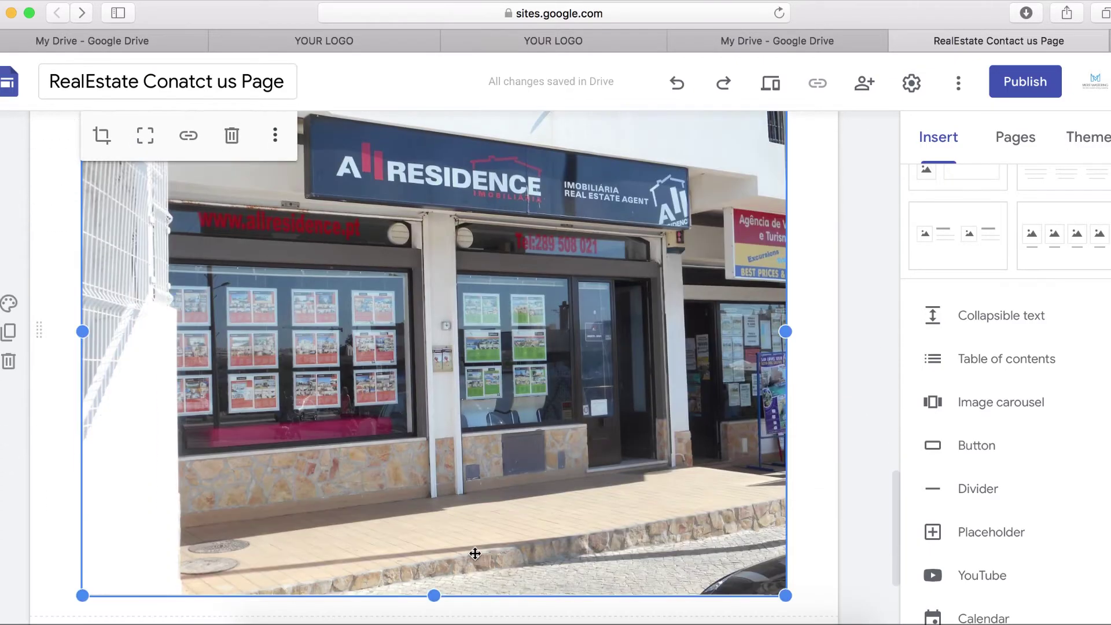
pyautogui.moveTo(434, 593); pyautogui.dragTo(477, 431)
# Shorten the storefront photo by dragging its bottom edge upward
pyautogui.scroll(5, 509, 443)
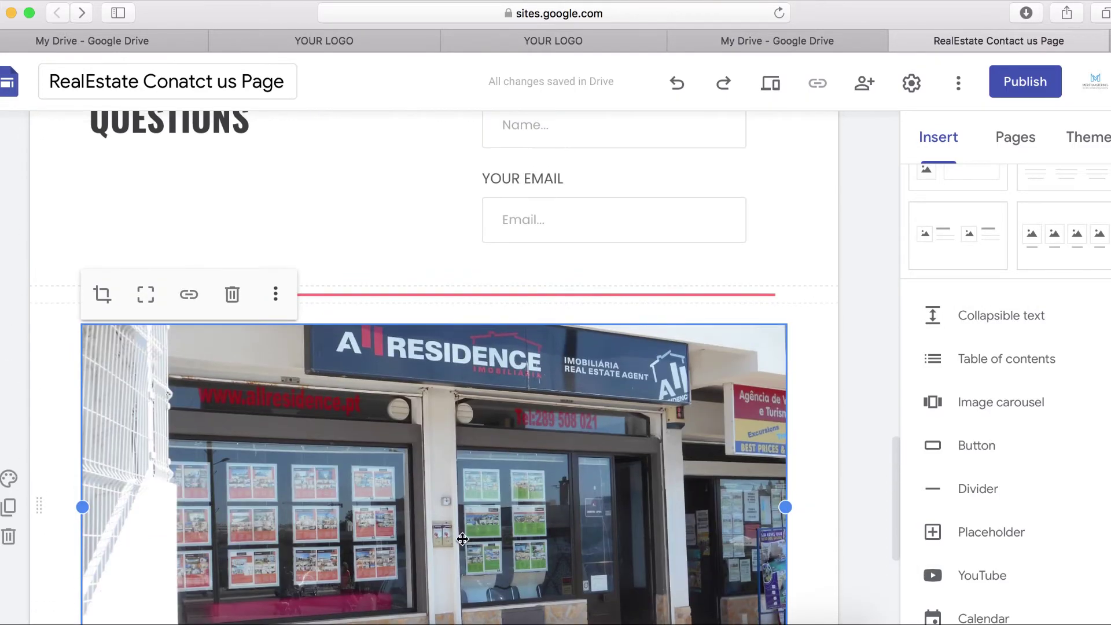
pyautogui.scroll(-3, 459, 538)
pyautogui.moveTo(434, 523); pyautogui.dragTo(444, 413)
pyautogui.scroll(7, 561, 376)
pyautogui.scroll(15, 561, 370)
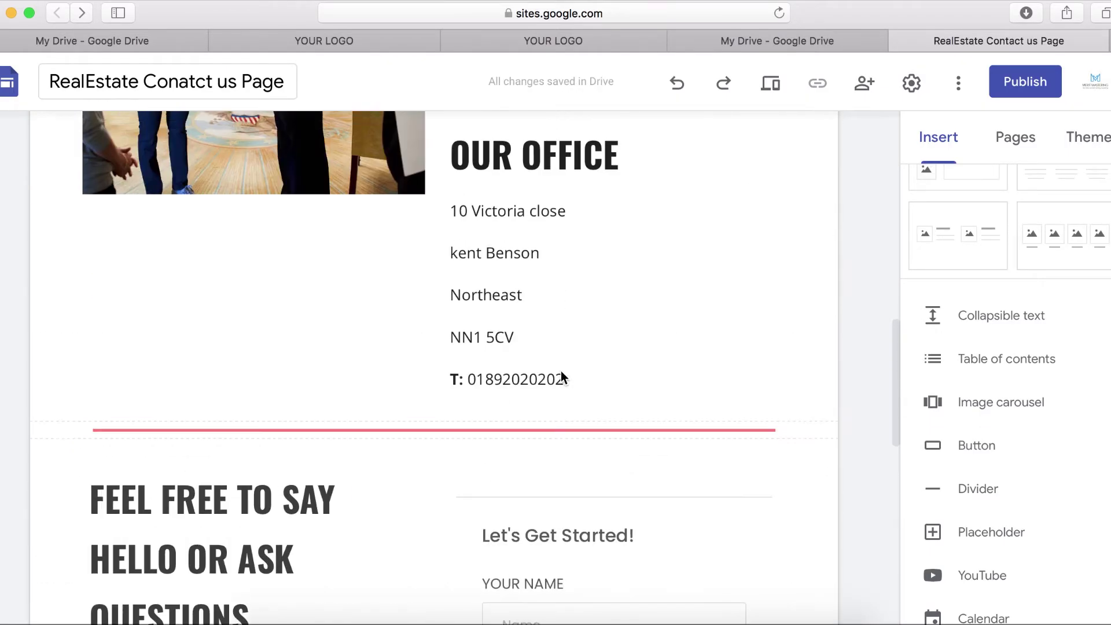
pyautogui.scroll(-20, 561, 371)
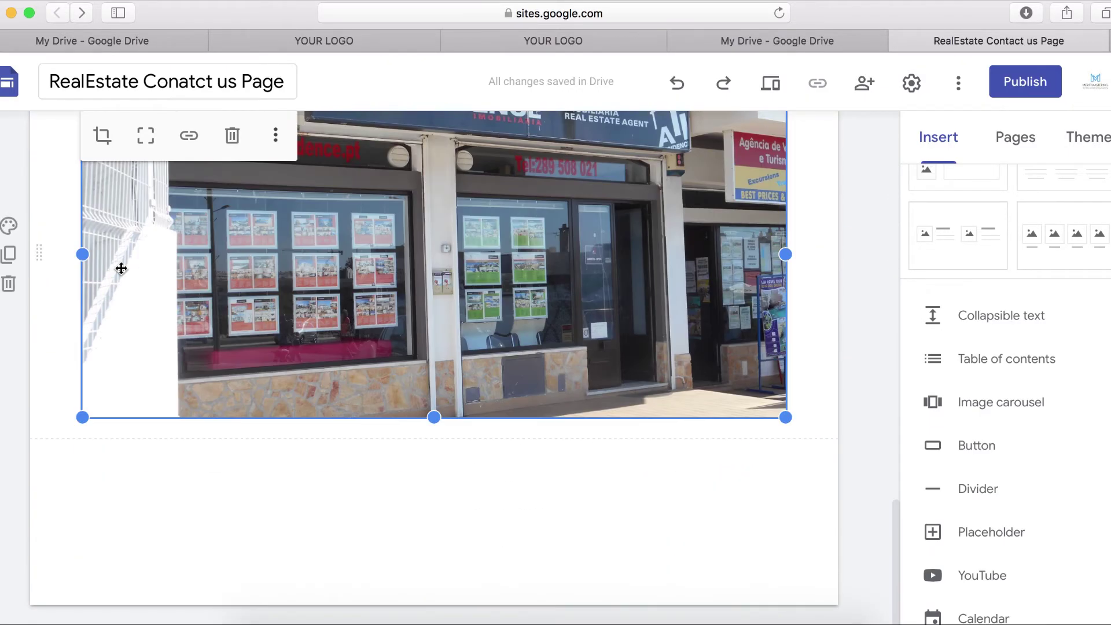
pyautogui.scroll(1, 429, 322)
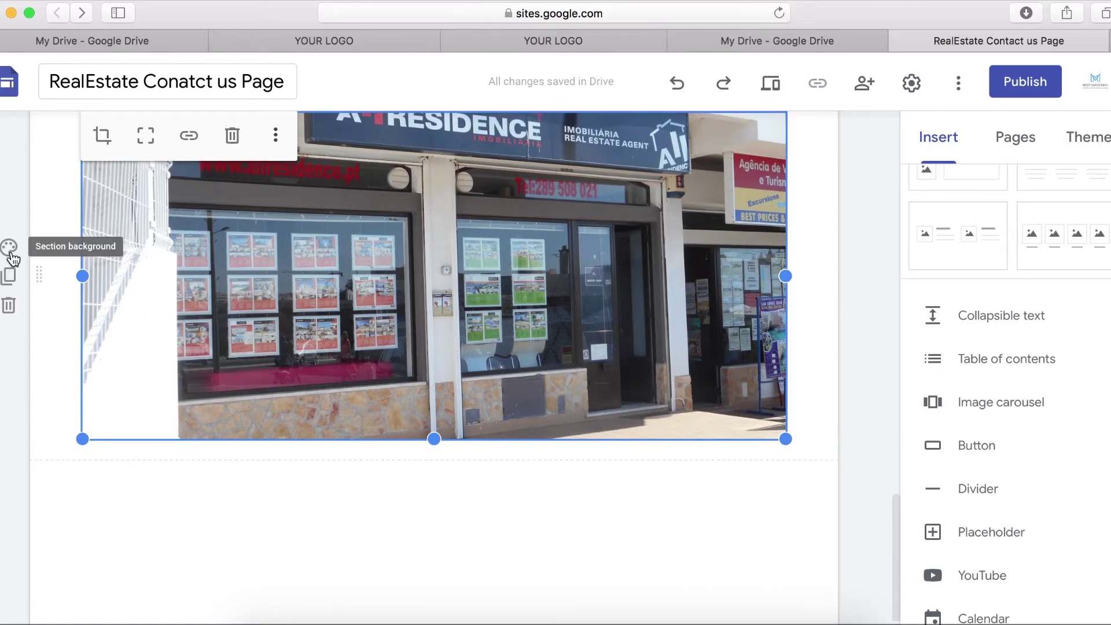
# Give the photo's section the red Emphasis 2 background and add an empty page footer
pyautogui.click(10, 249)
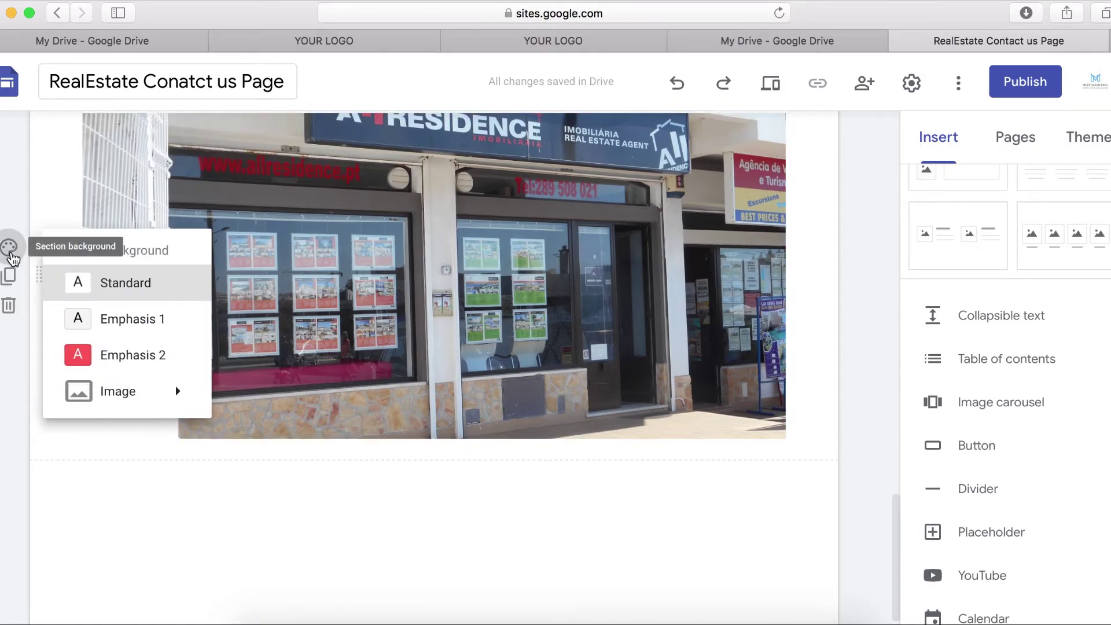
pyautogui.click(130, 366)
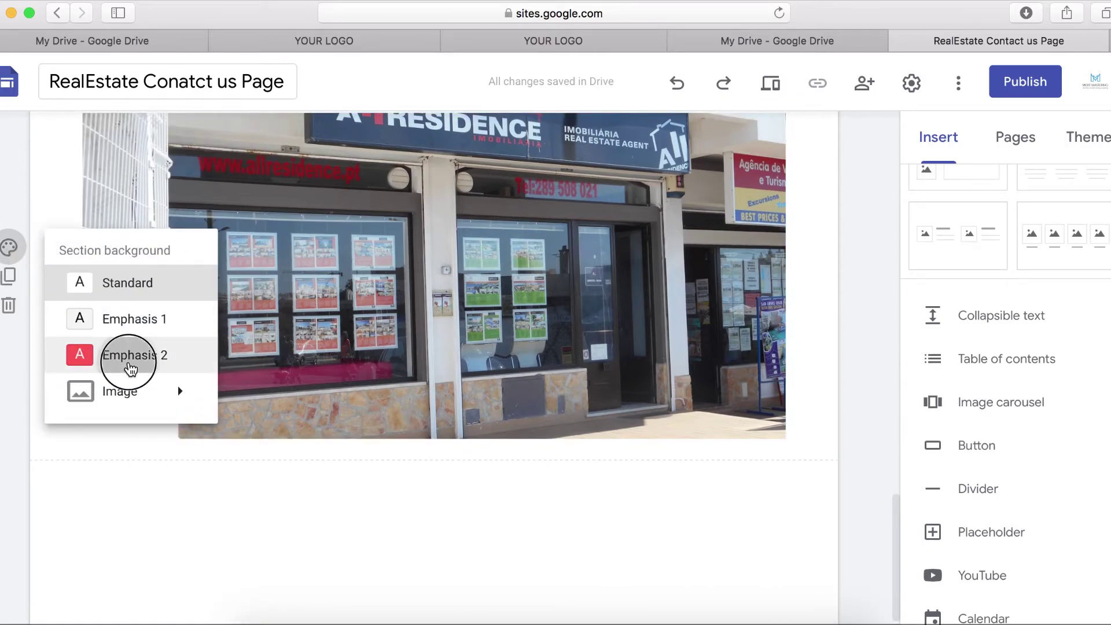
pyautogui.click(603, 512)
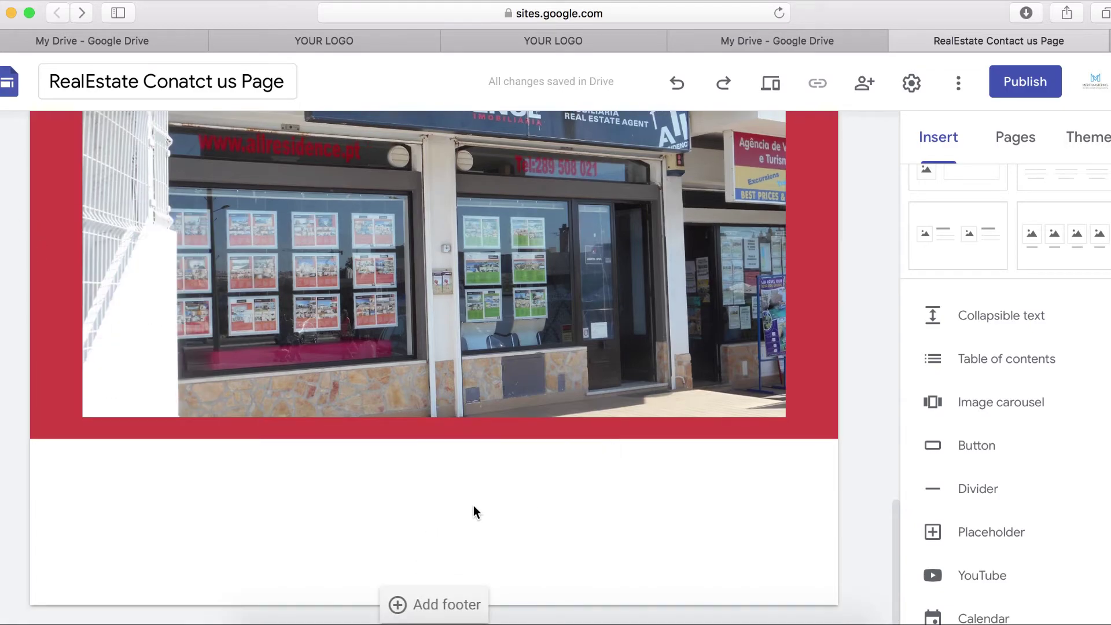
pyautogui.click(435, 606)
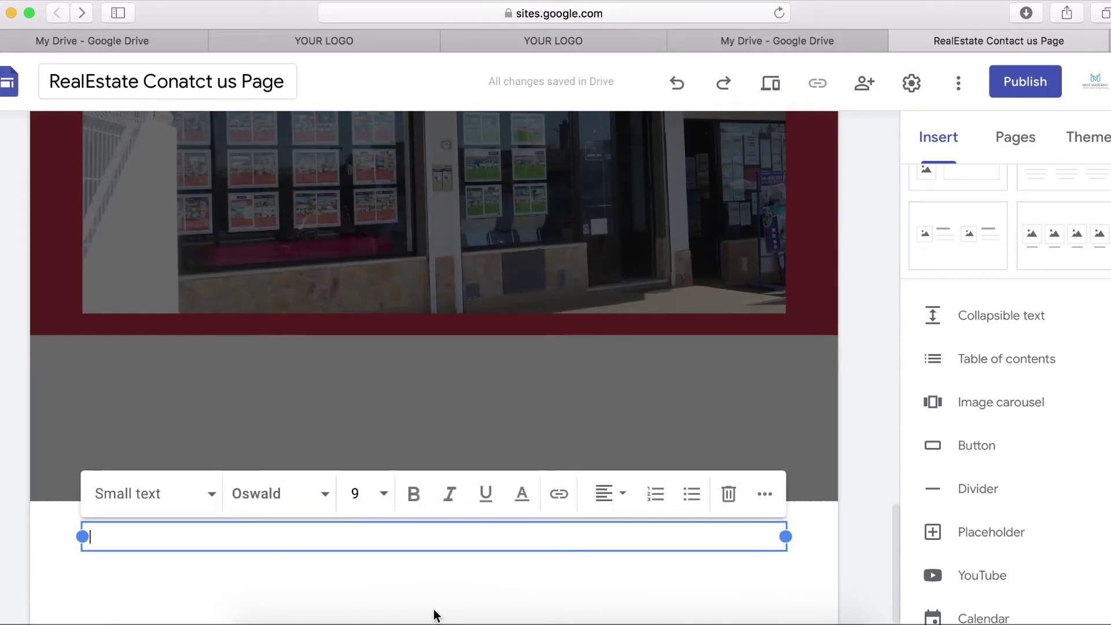
# Centre the About | Contact | Forum | Support footer links and narrow their text box from the left
pyautogui.click(570, 42)
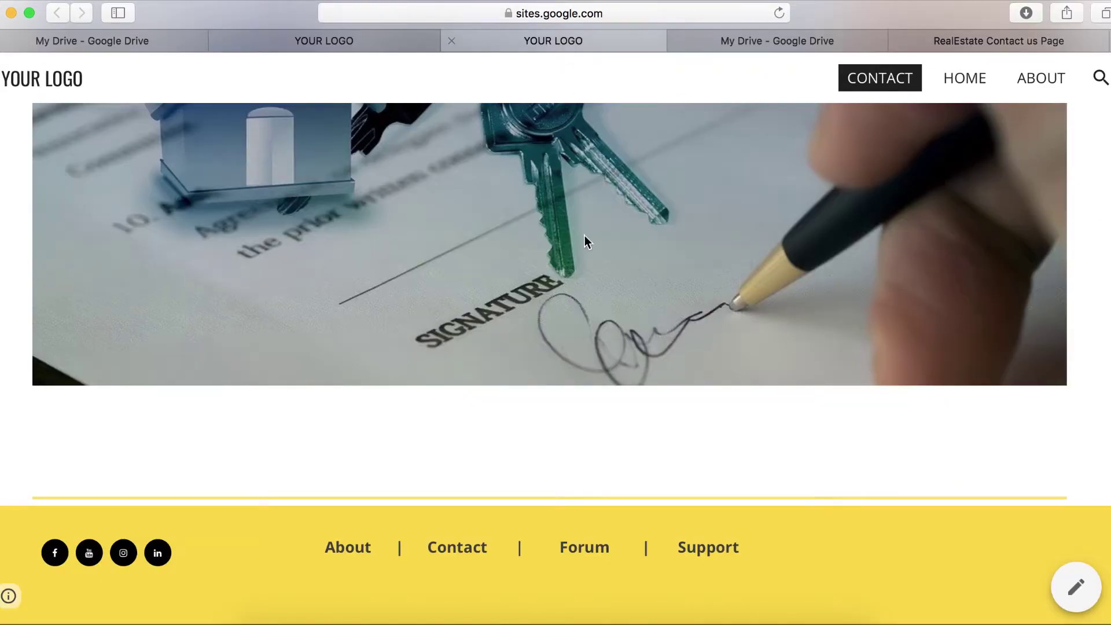
pyautogui.click(350, 39)
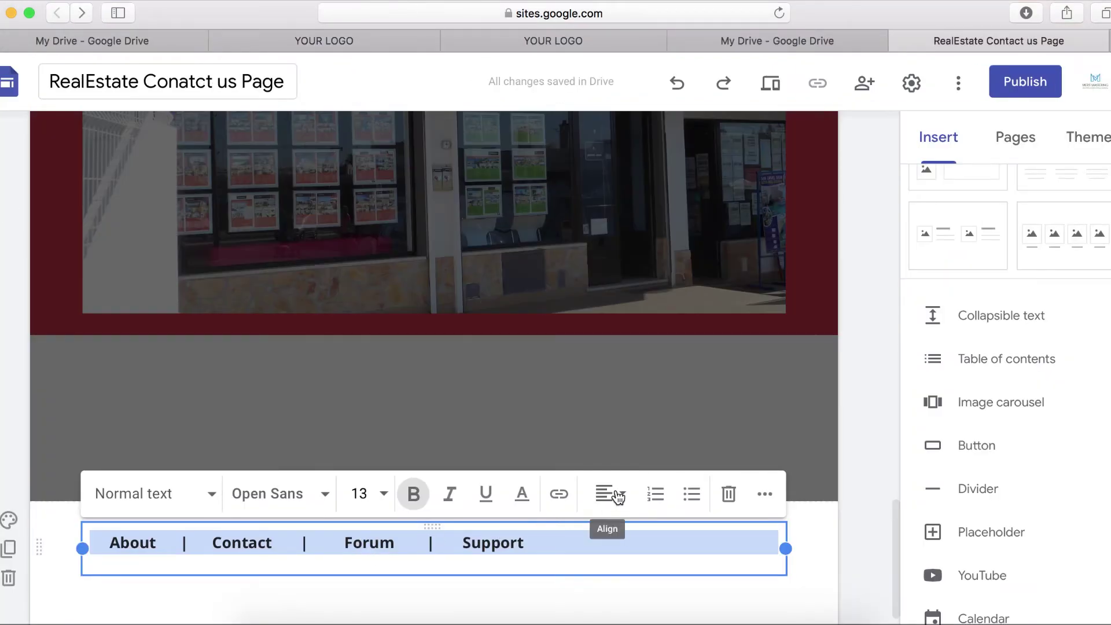
pyautogui.click(618, 496)
pyautogui.click(607, 555)
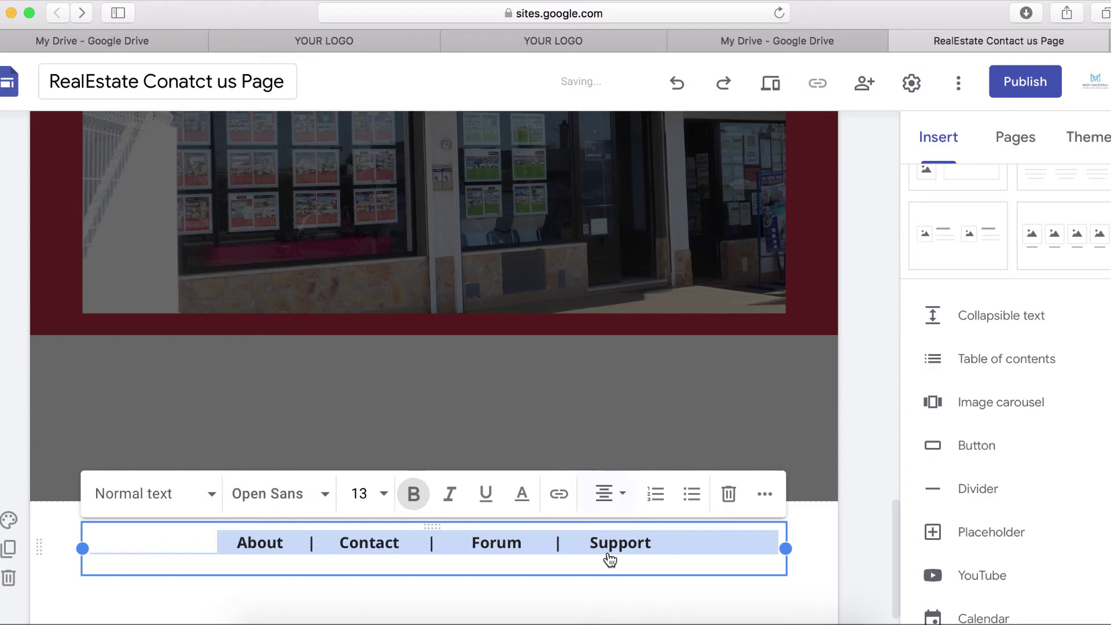
pyautogui.click(496, 556)
pyautogui.moveTo(82, 548); pyautogui.dragTo(256, 554)
pyautogui.click(152, 569)
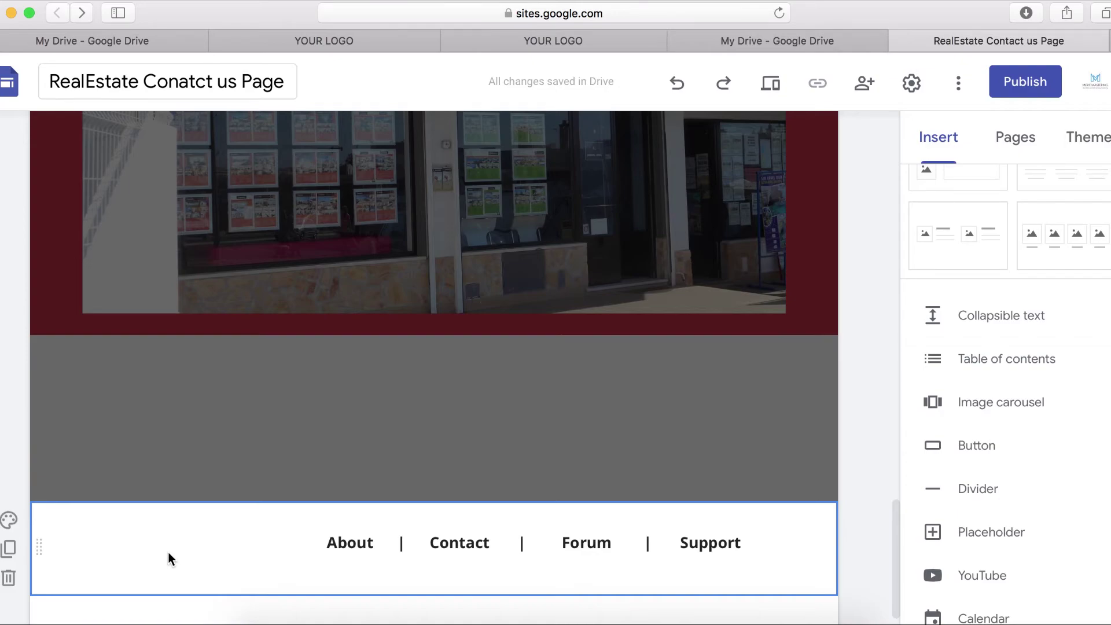
# Copy the social icons block's HTML code from the reference site's editor
pyautogui.click(607, 42)
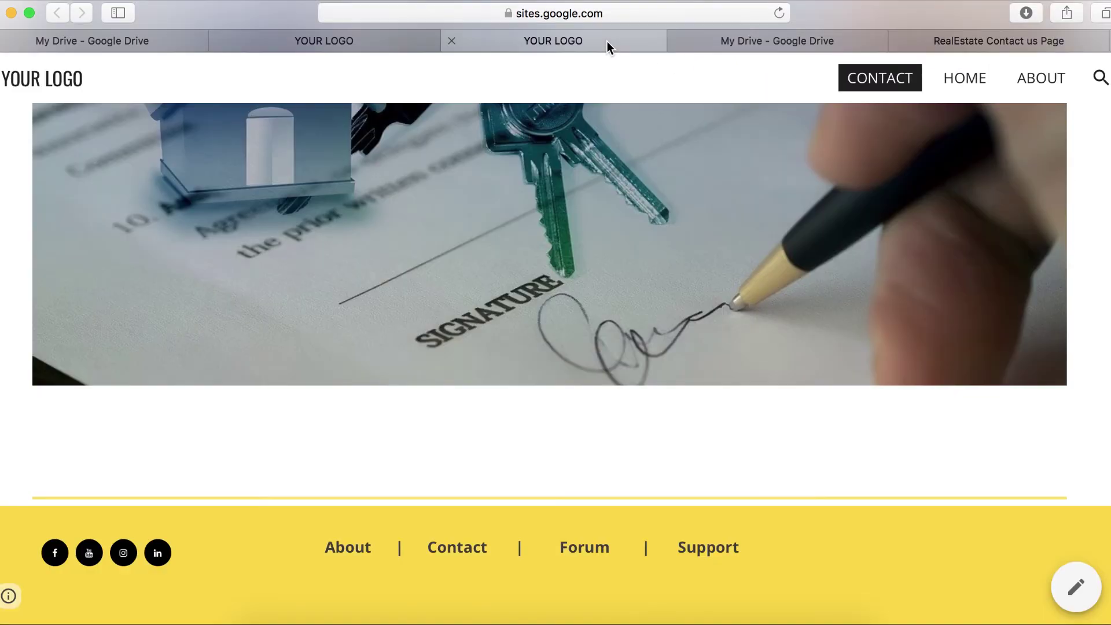
pyautogui.click(373, 41)
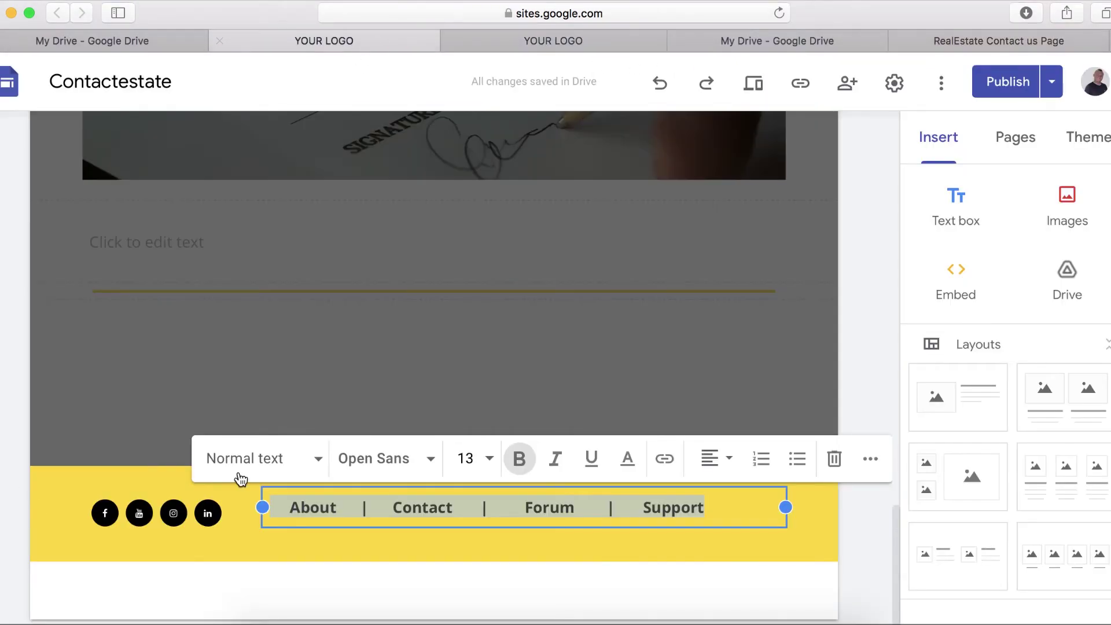
pyautogui.doubleClick(173, 515)
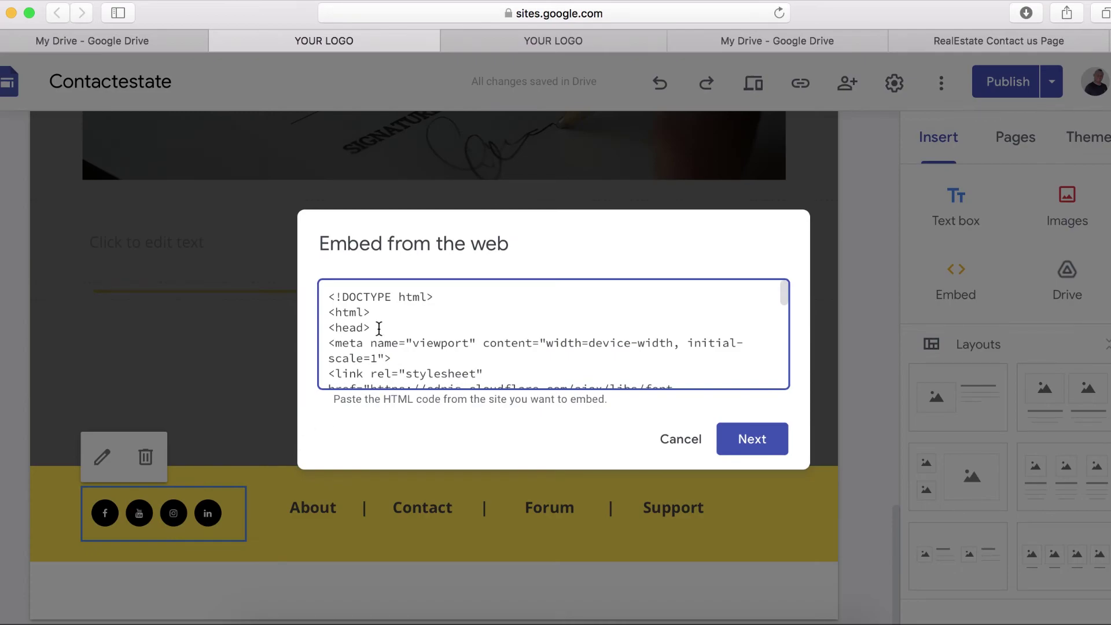
pyautogui.moveTo(327, 295); pyautogui.dragTo(527, 443)
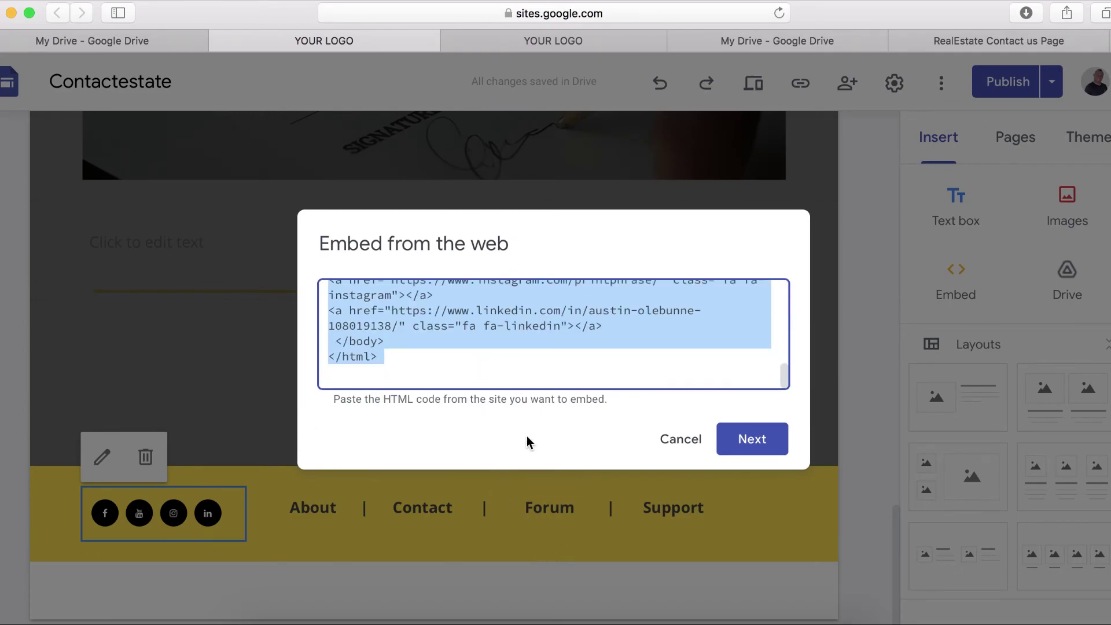
pyautogui.rightClick(484, 318)
pyautogui.click(518, 387)
pyautogui.click(688, 442)
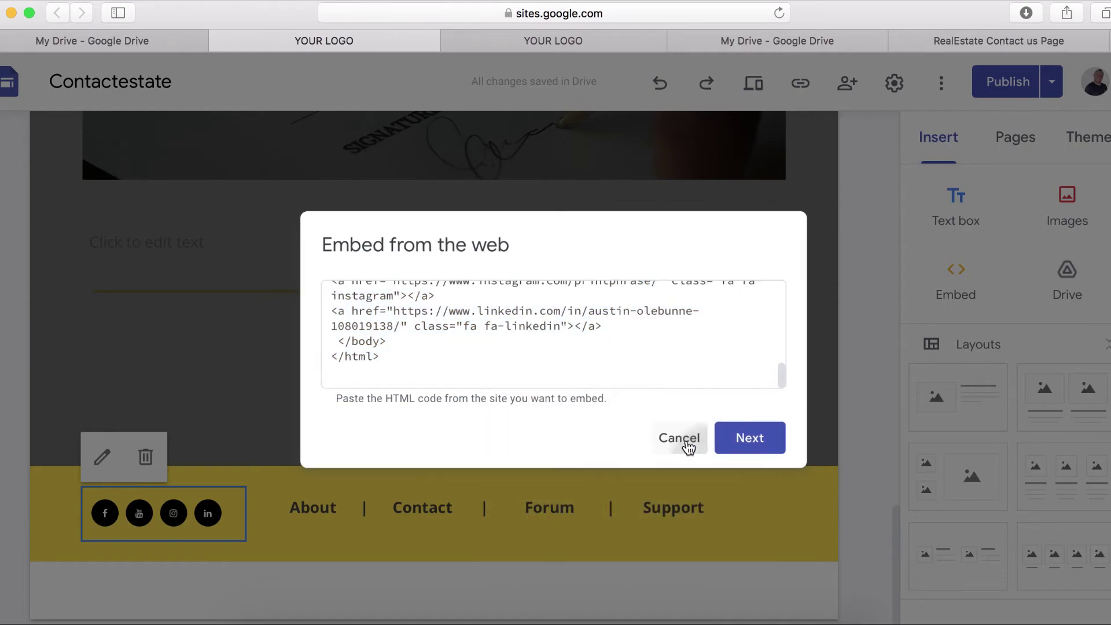
pyautogui.click(970, 38)
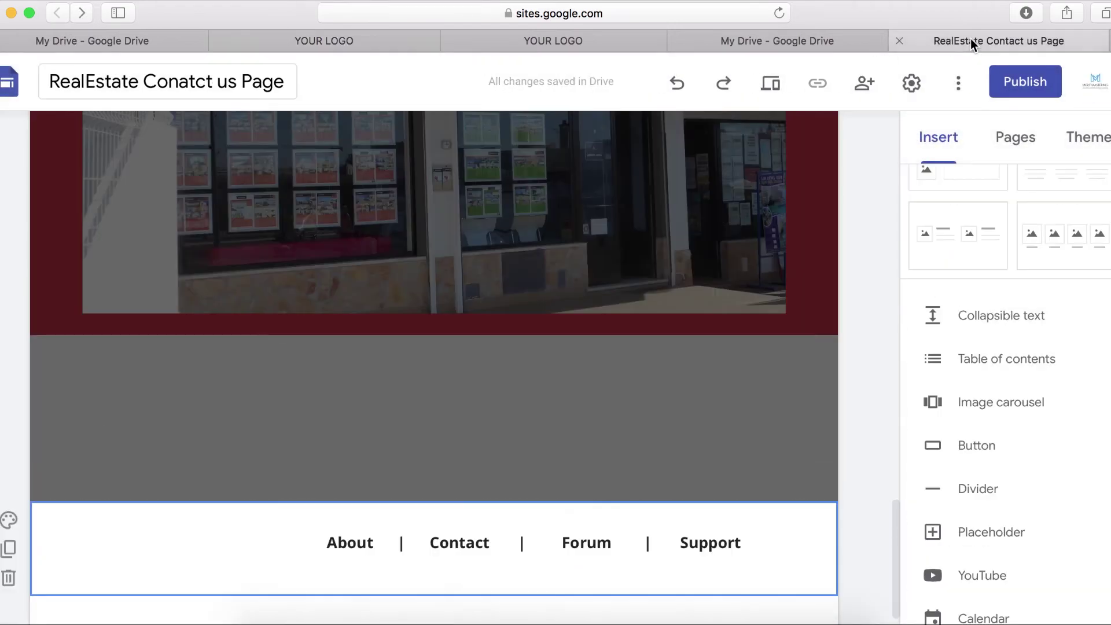
# Embed the Facebook, YouTube, Instagram and LinkedIn icons code in the footer and shorten its box to fit
pyautogui.doubleClick(154, 547)
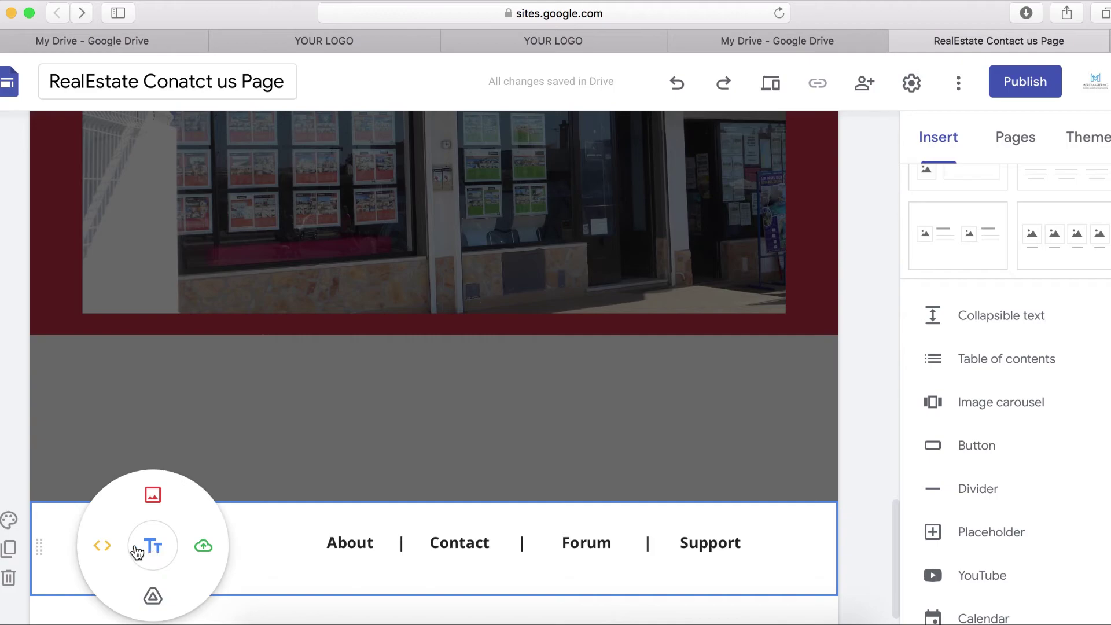
pyautogui.click(110, 547)
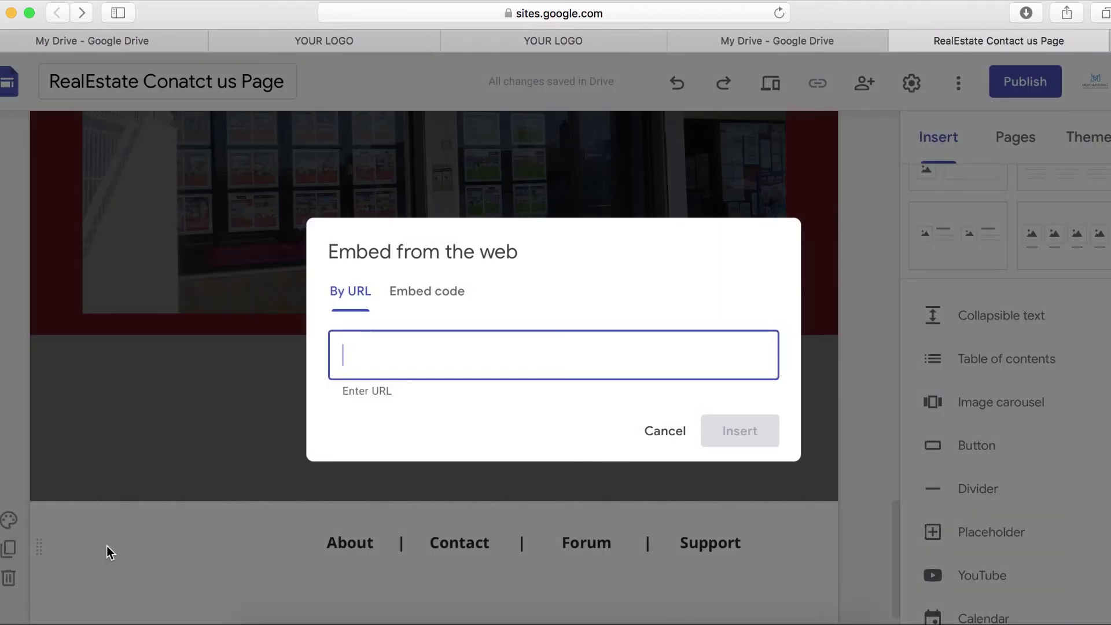
pyautogui.click(413, 298)
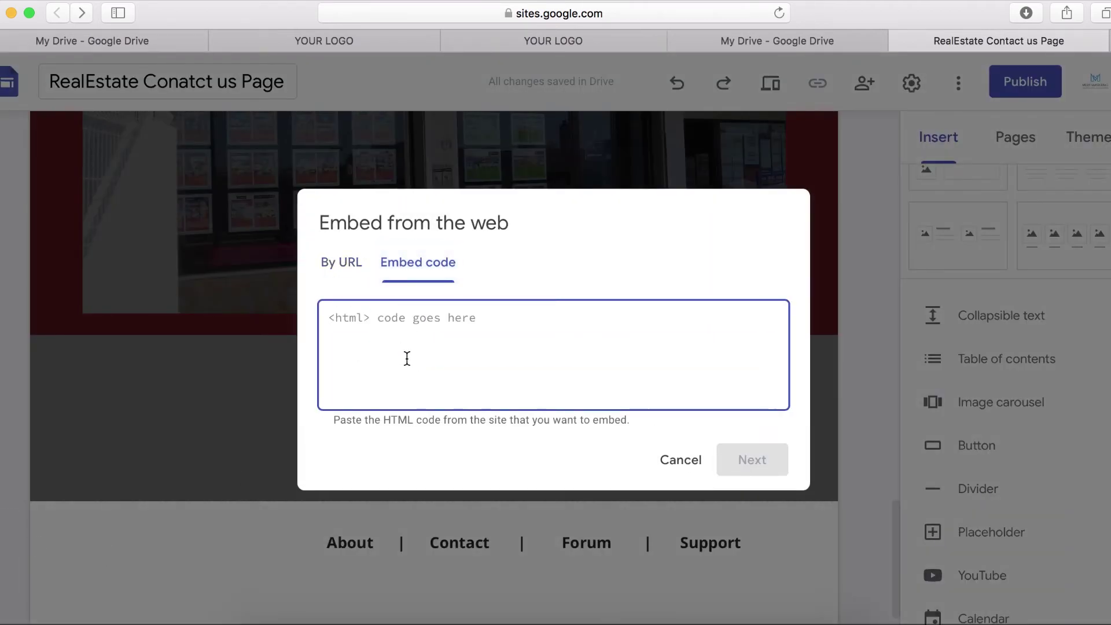
pyautogui.press('super+v')
pyautogui.click(746, 460)
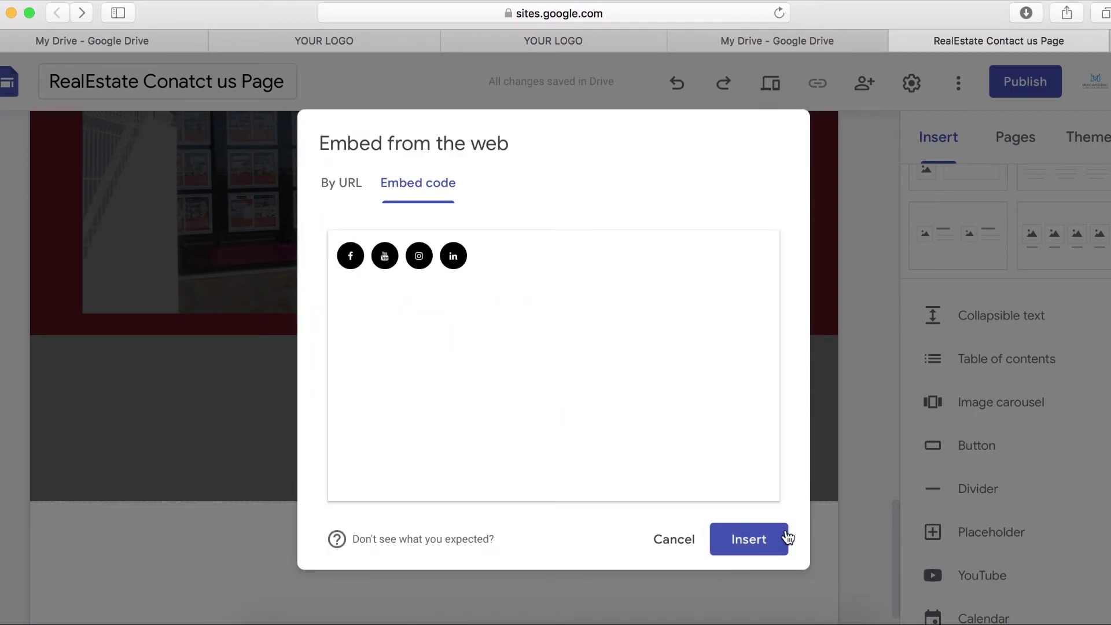
pyautogui.click(786, 538)
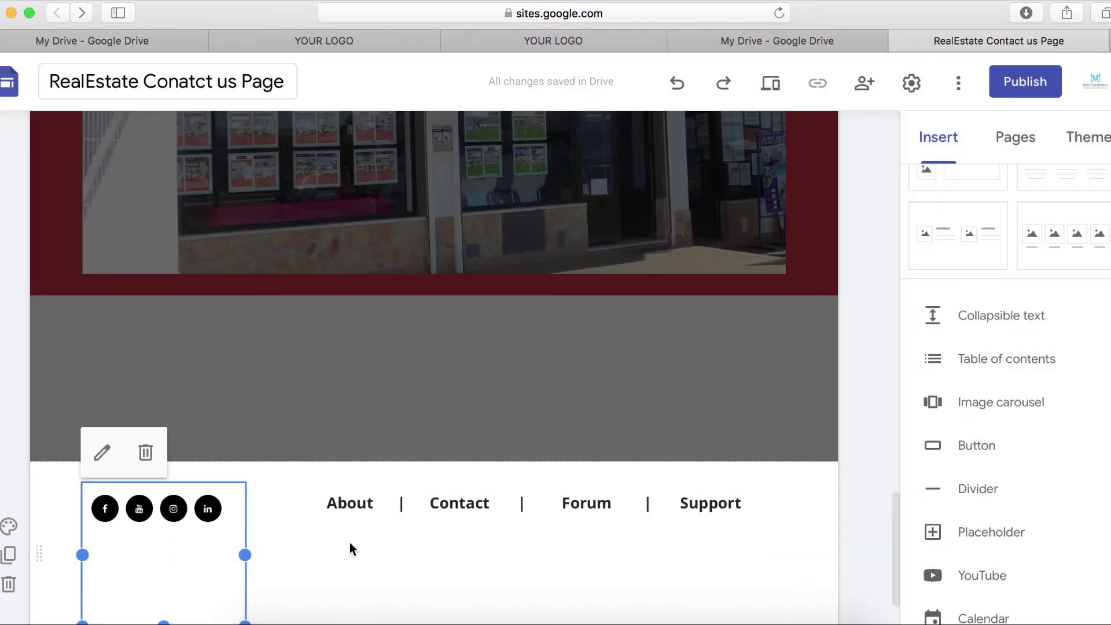
pyautogui.moveTo(162, 545)
pyautogui.mouseDown()
pyautogui.moveTo(166, 478)
pyautogui.moveTo(164, 539)
pyautogui.mouseUp()
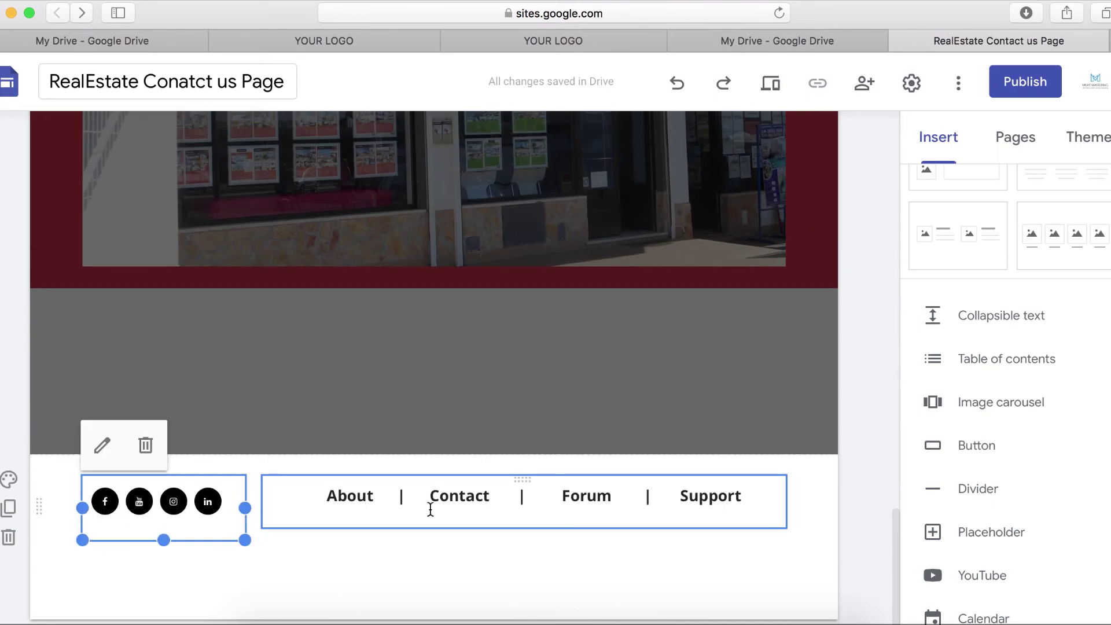
# Select About without adding a link, then set the footer section background to light grey Emphasis 1
pyautogui.doubleClick(348, 490)
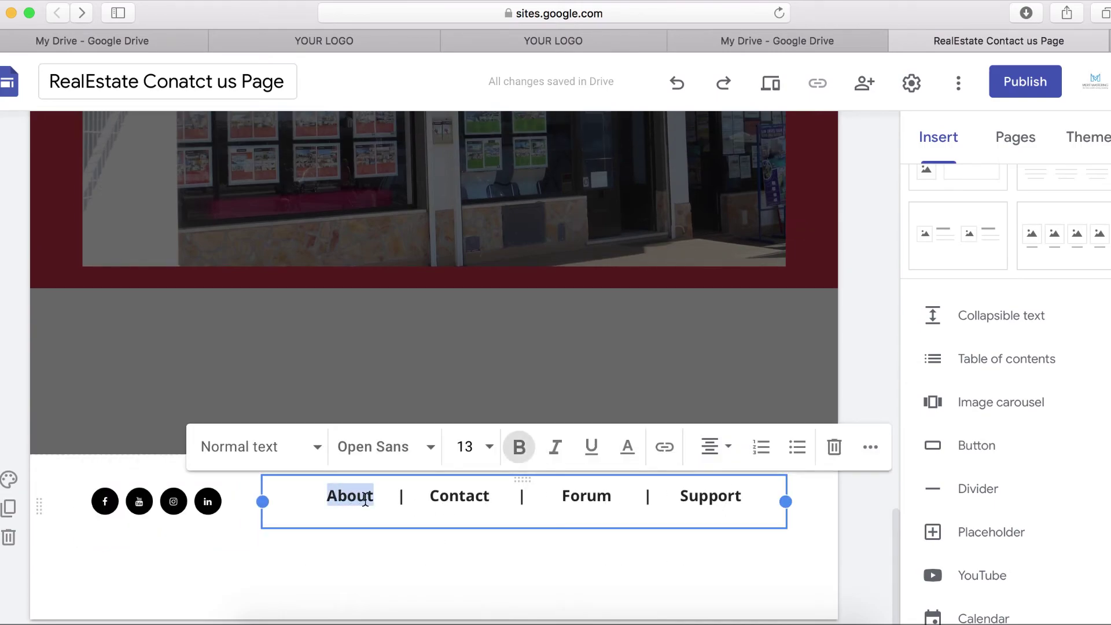
pyautogui.click(366, 498)
pyautogui.moveTo(397, 498); pyautogui.dragTo(330, 499)
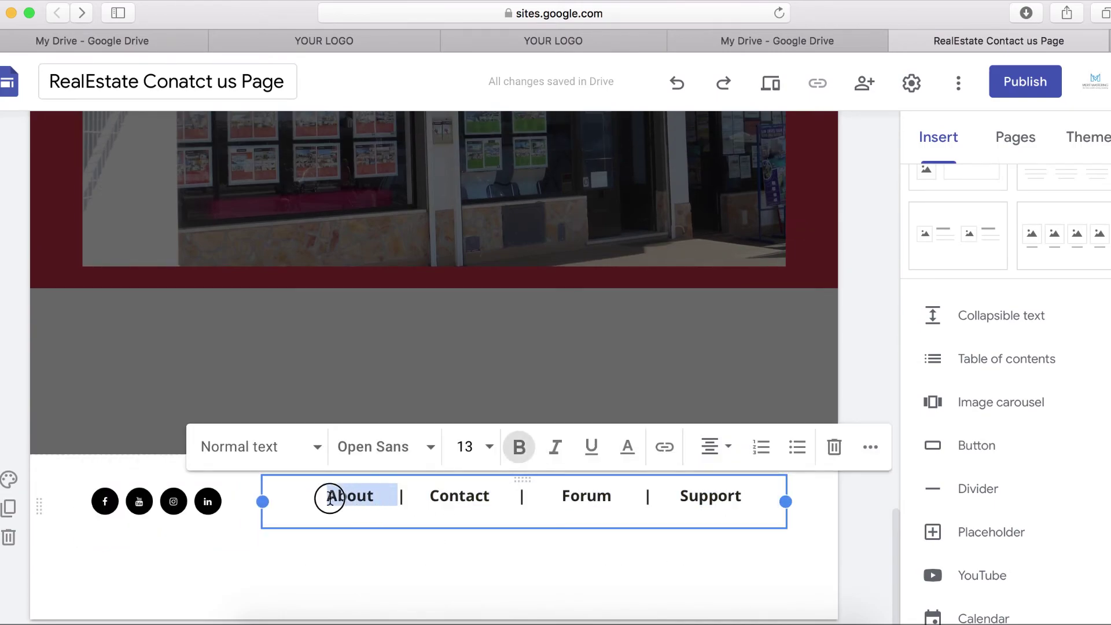
pyautogui.click(665, 450)
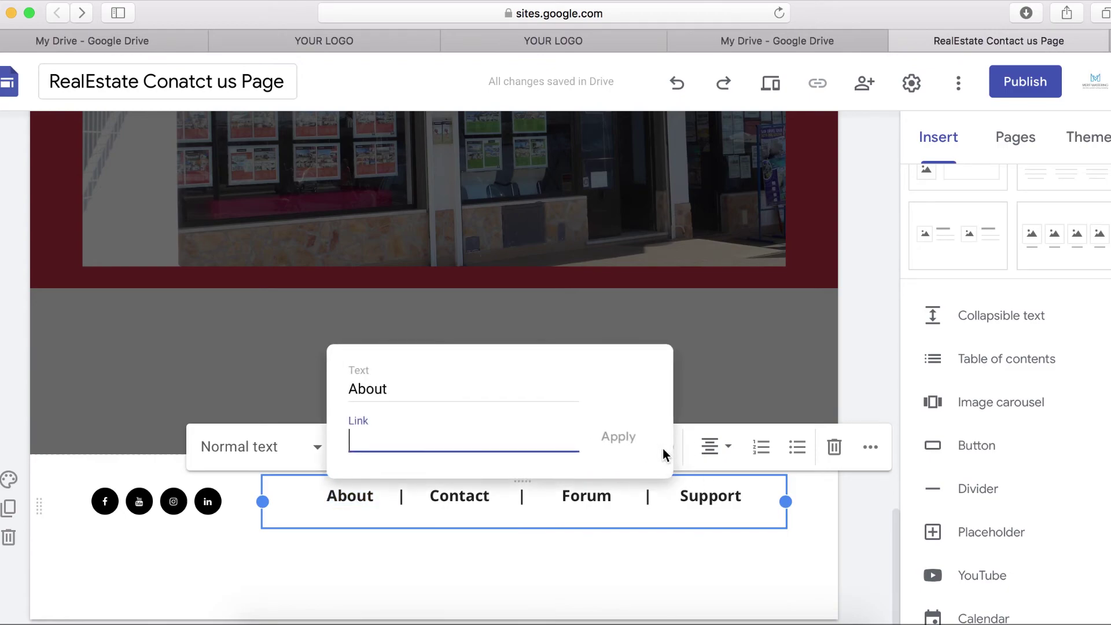
pyautogui.click(571, 547)
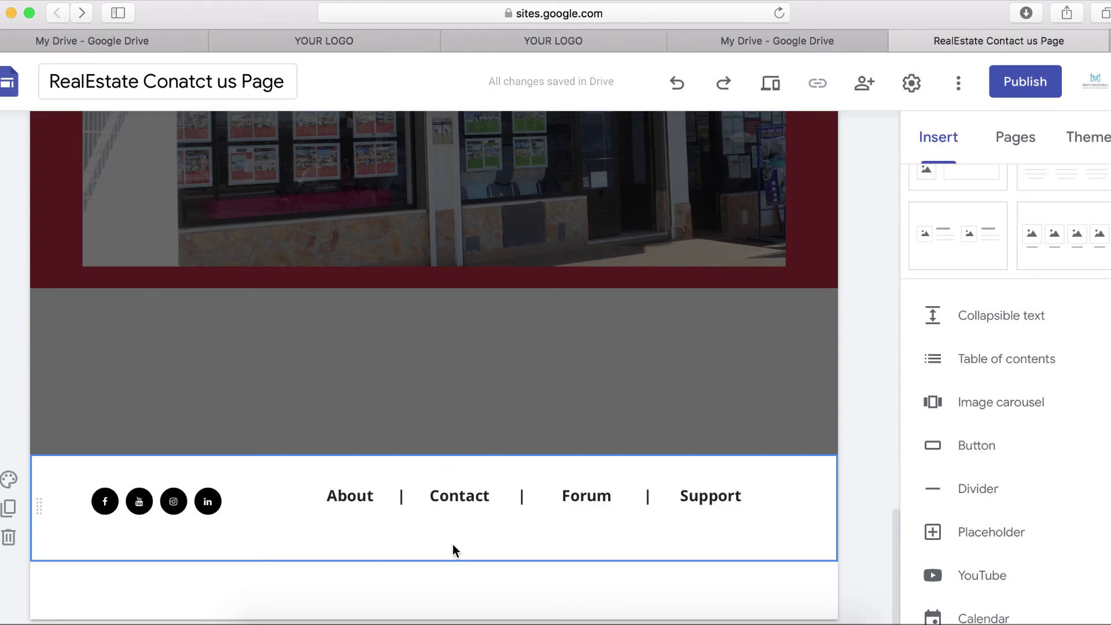
pyautogui.click(11, 485)
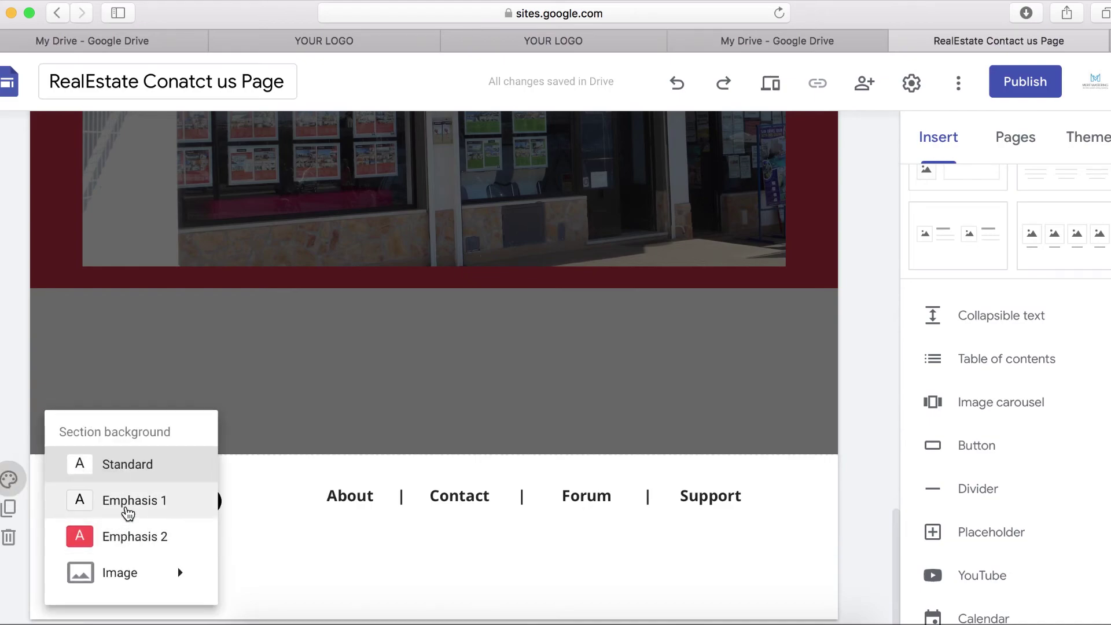
pyautogui.click(129, 502)
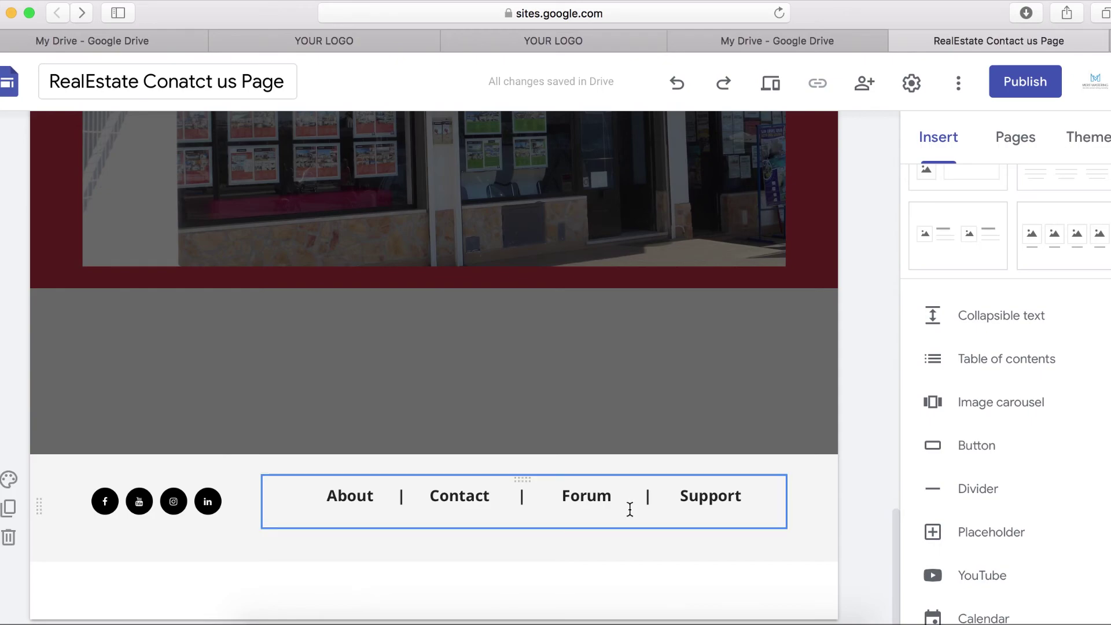
# Publish the RealEstate Contact us Page at its prefilled web address and view the live site
pyautogui.scroll(15, 682, 456)
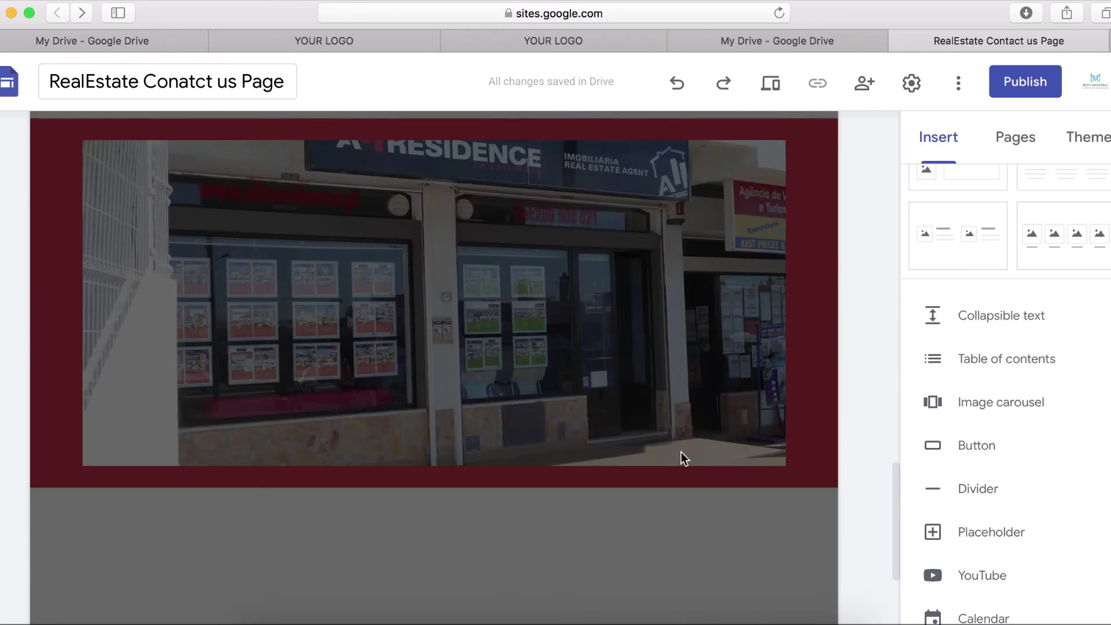
pyautogui.scroll(5, 683, 458)
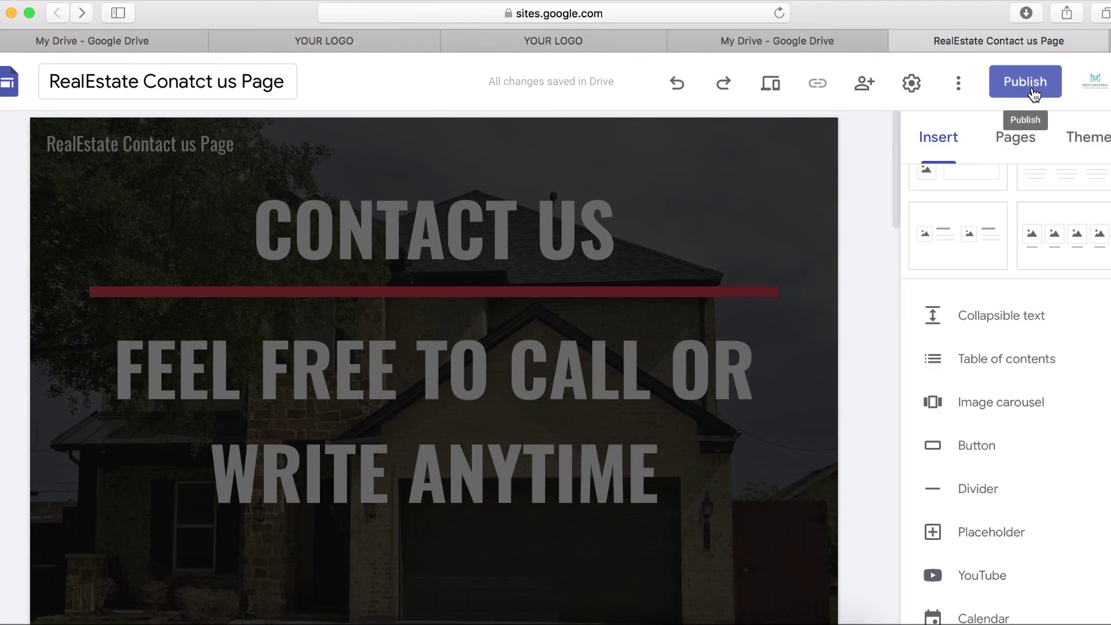
pyautogui.click(1033, 94)
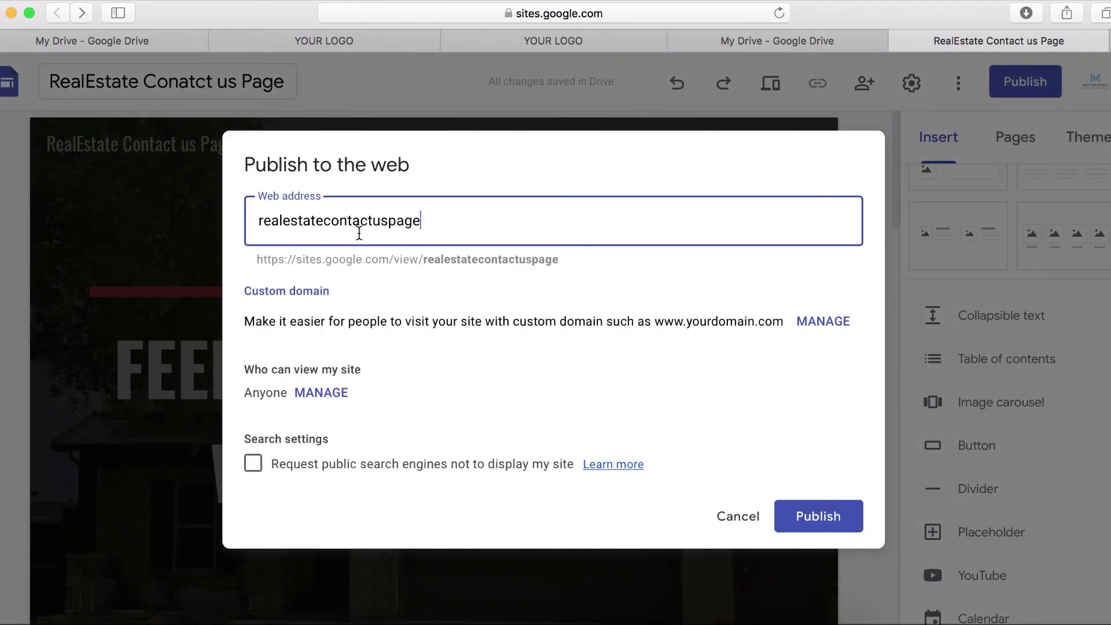
pyautogui.click(807, 518)
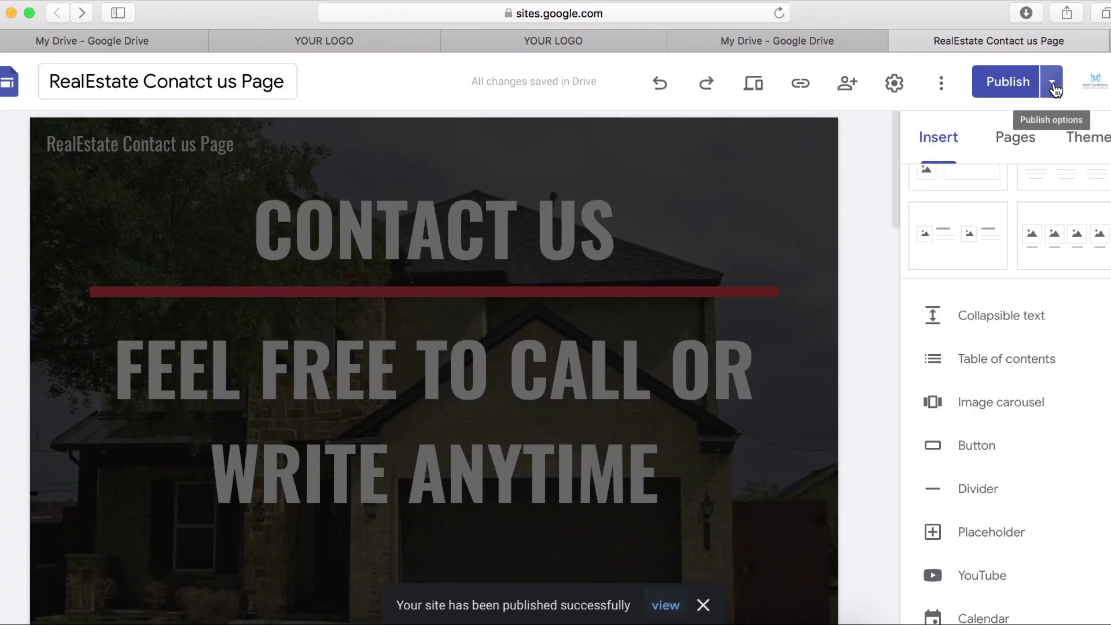
pyautogui.click(1054, 87)
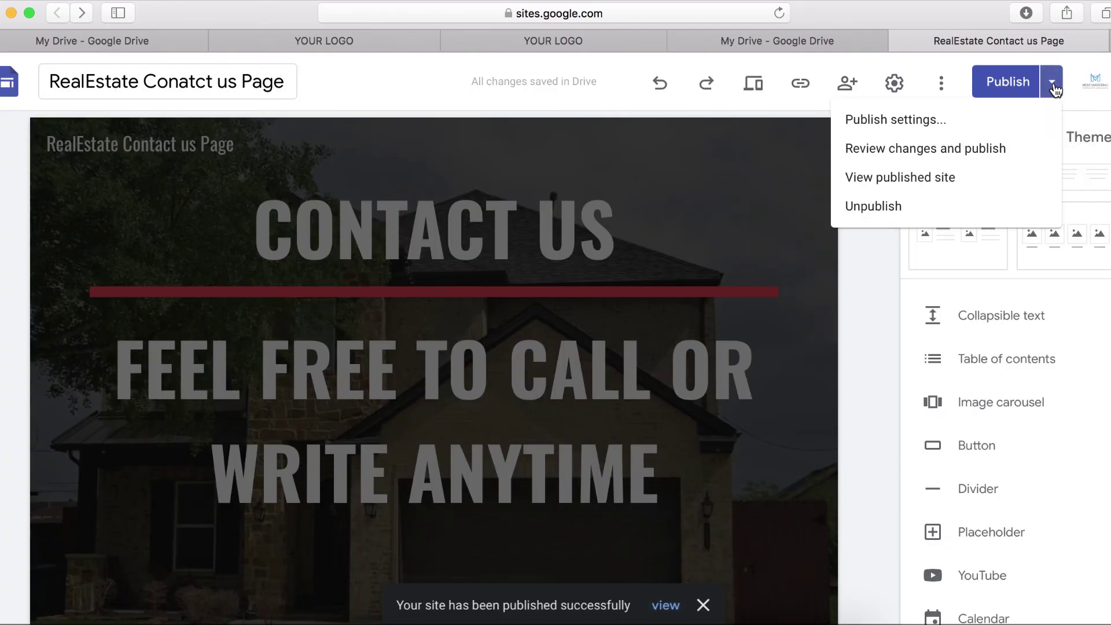
pyautogui.click(905, 183)
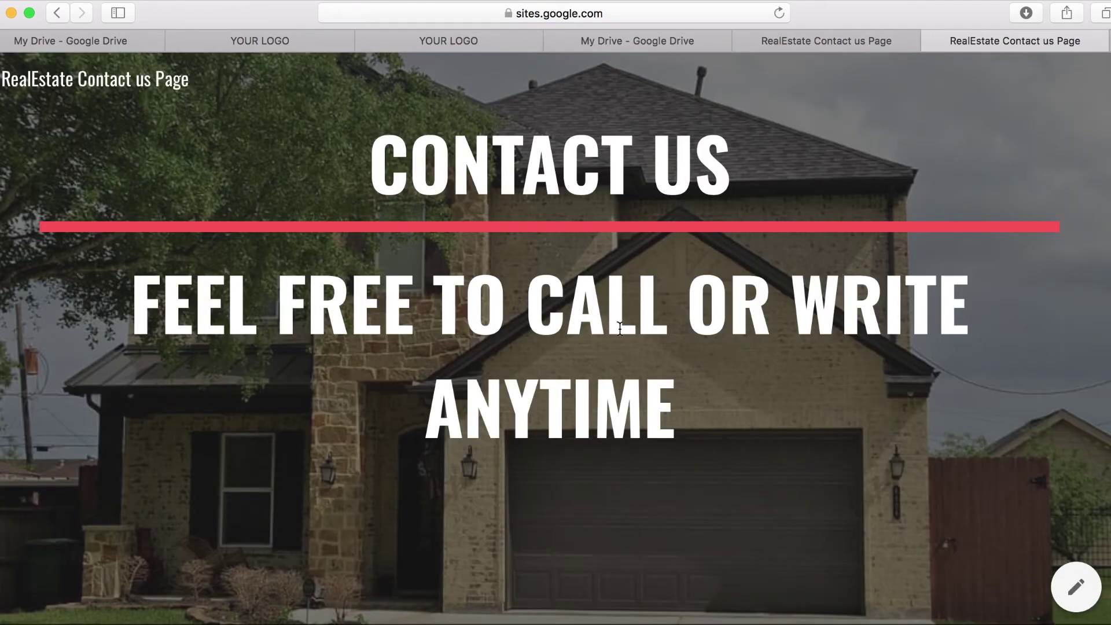
pyautogui.scroll(-5, 338, 216)
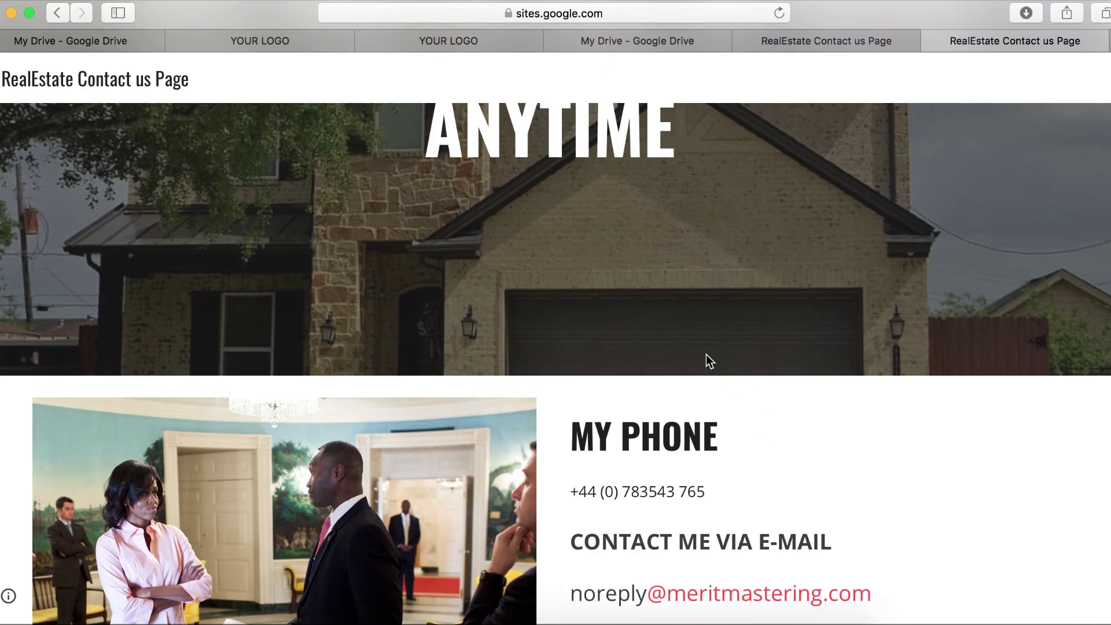
pyautogui.scroll(3, 918, 302)
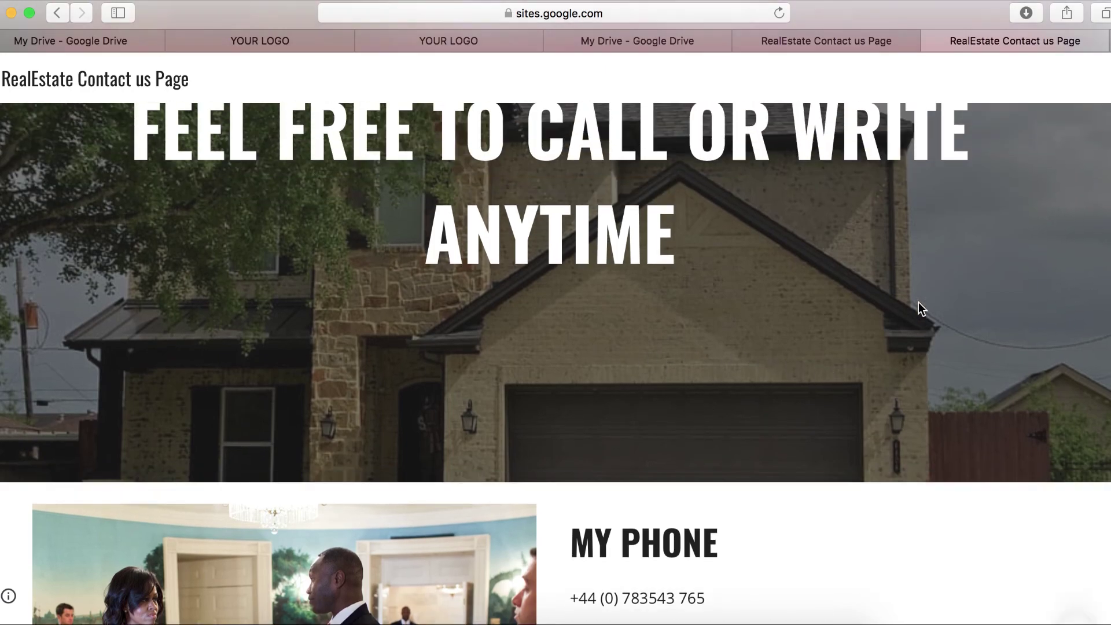
pyautogui.scroll(-5, 876, 421)
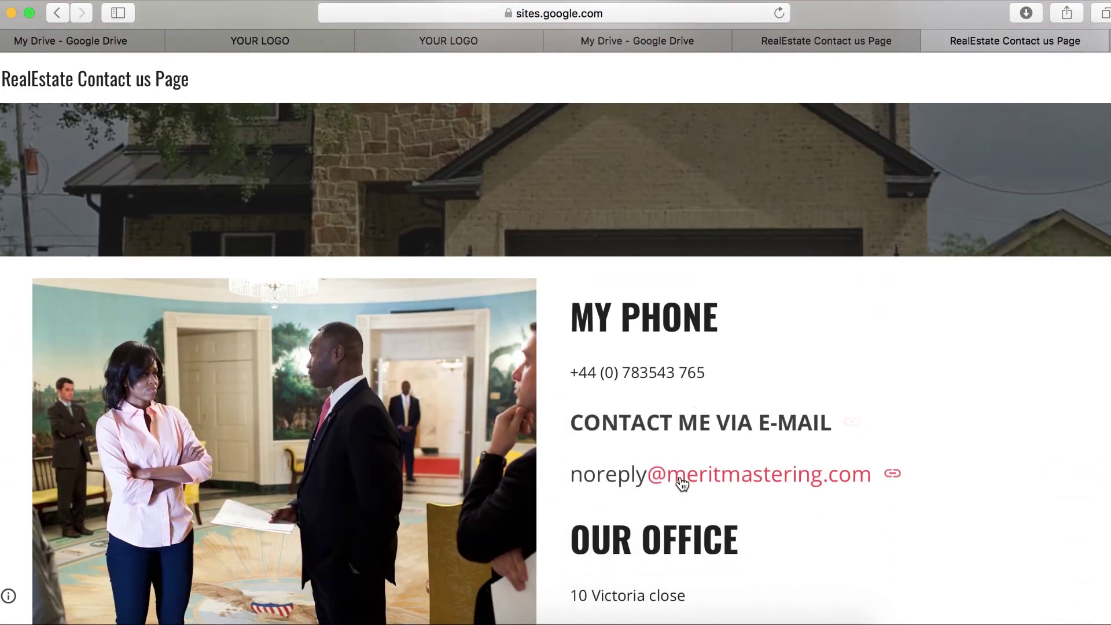
pyautogui.scroll(-6, 682, 484)
pyautogui.scroll(-7, 680, 478)
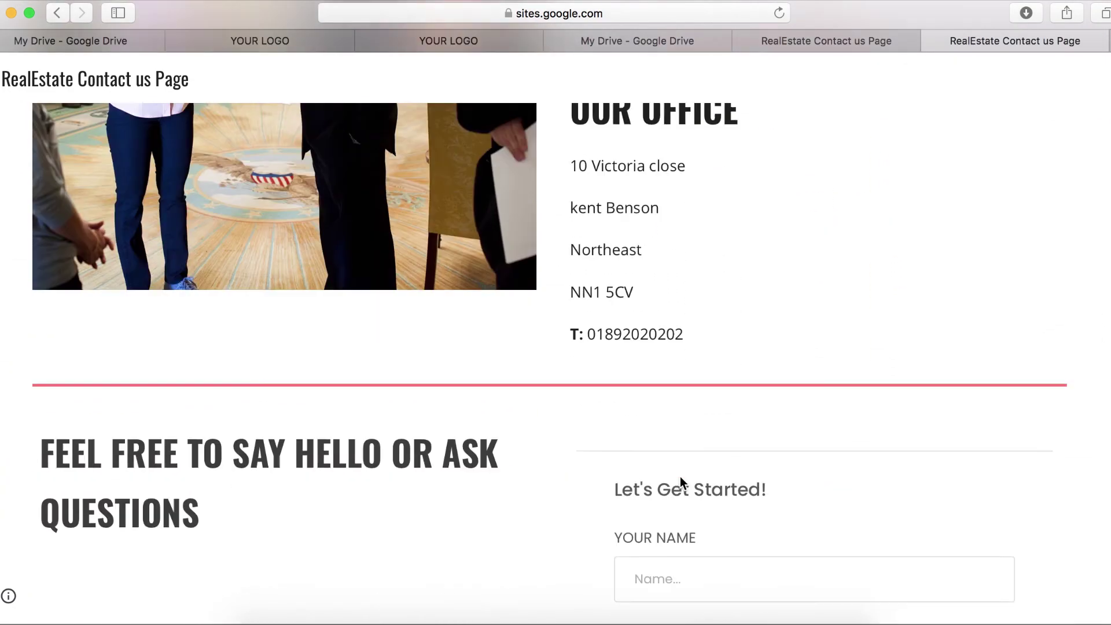
pyautogui.scroll(-3, 680, 476)
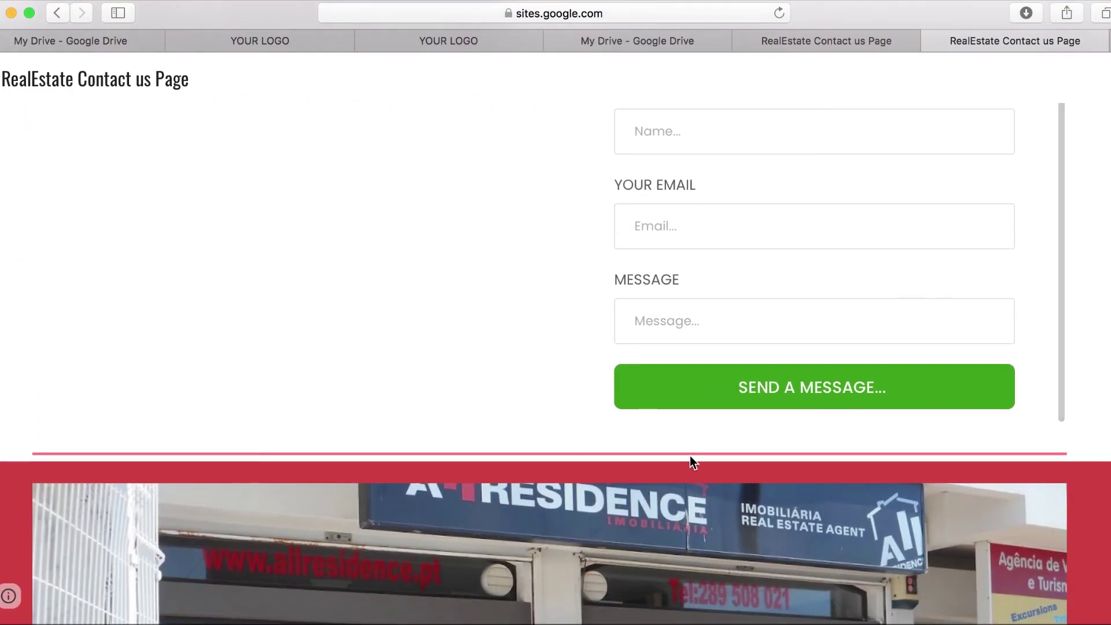
pyautogui.scroll(-5, 489, 381)
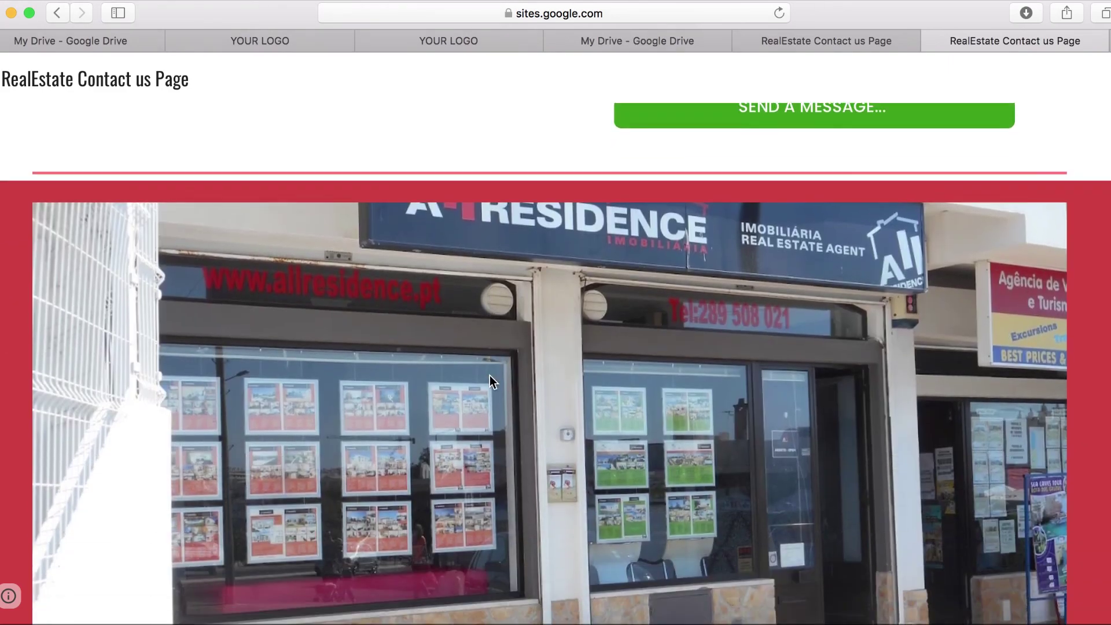
pyautogui.scroll(10, 489, 382)
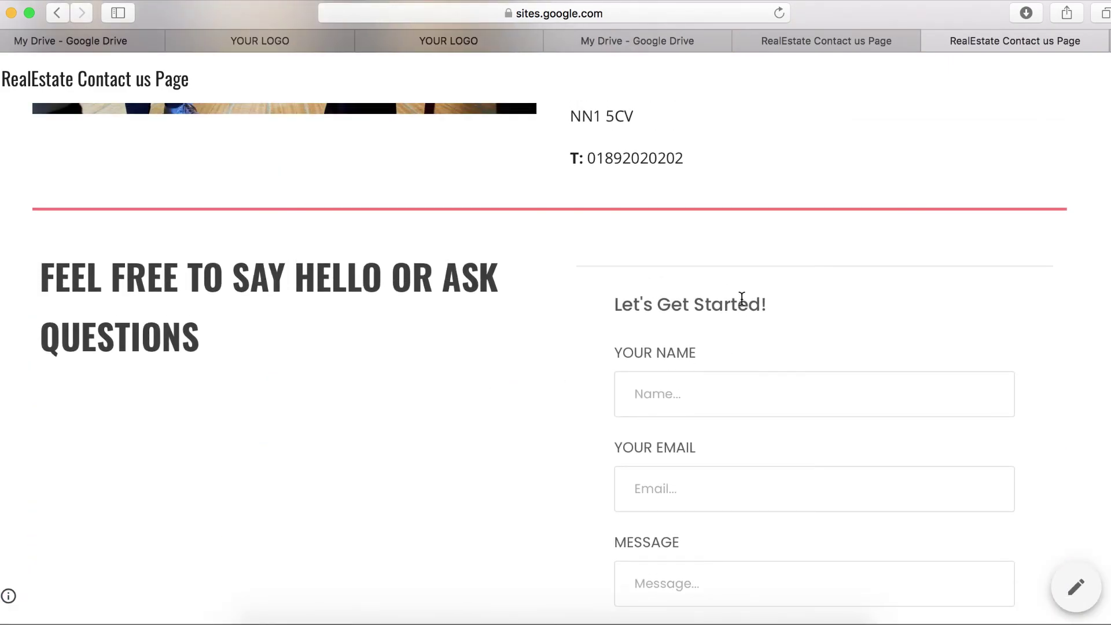
pyautogui.scroll(-10, 517, 400)
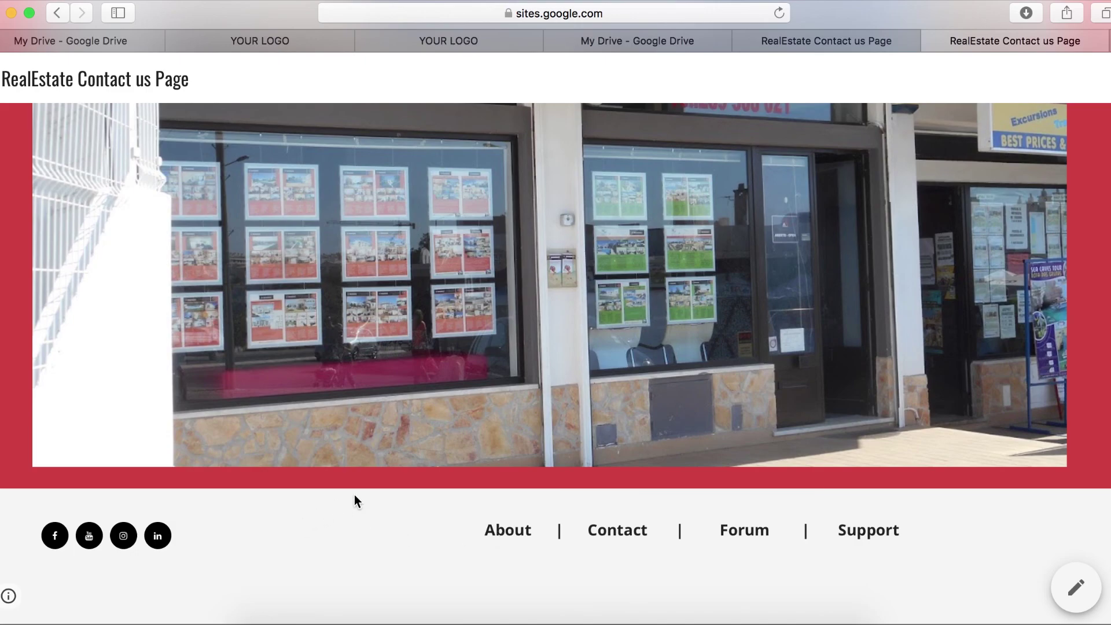
pyautogui.scroll(20, 385, 482)
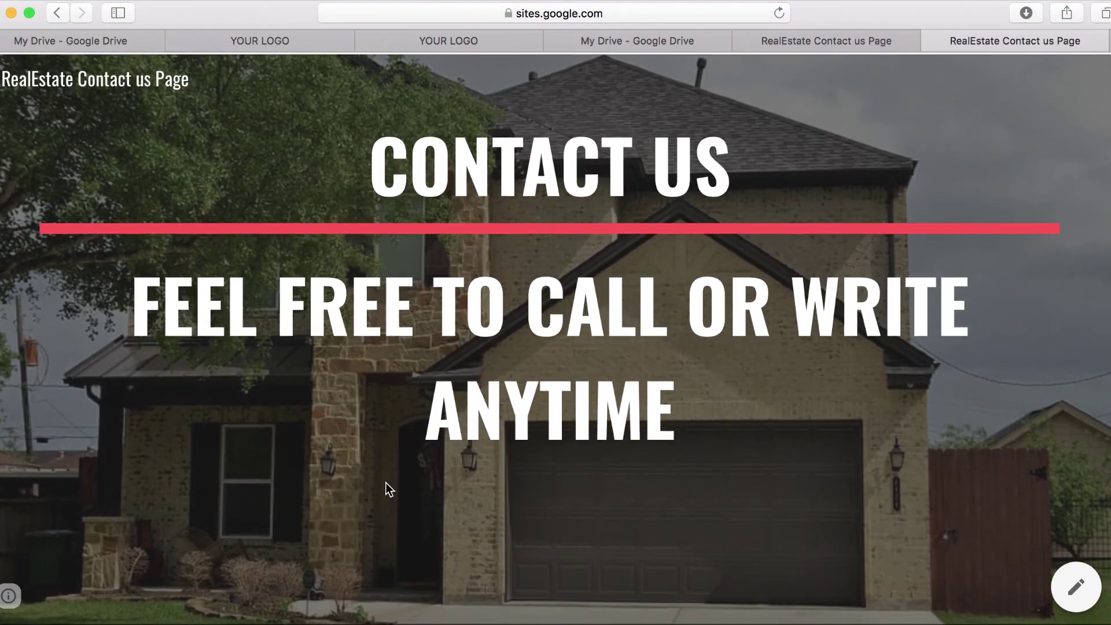